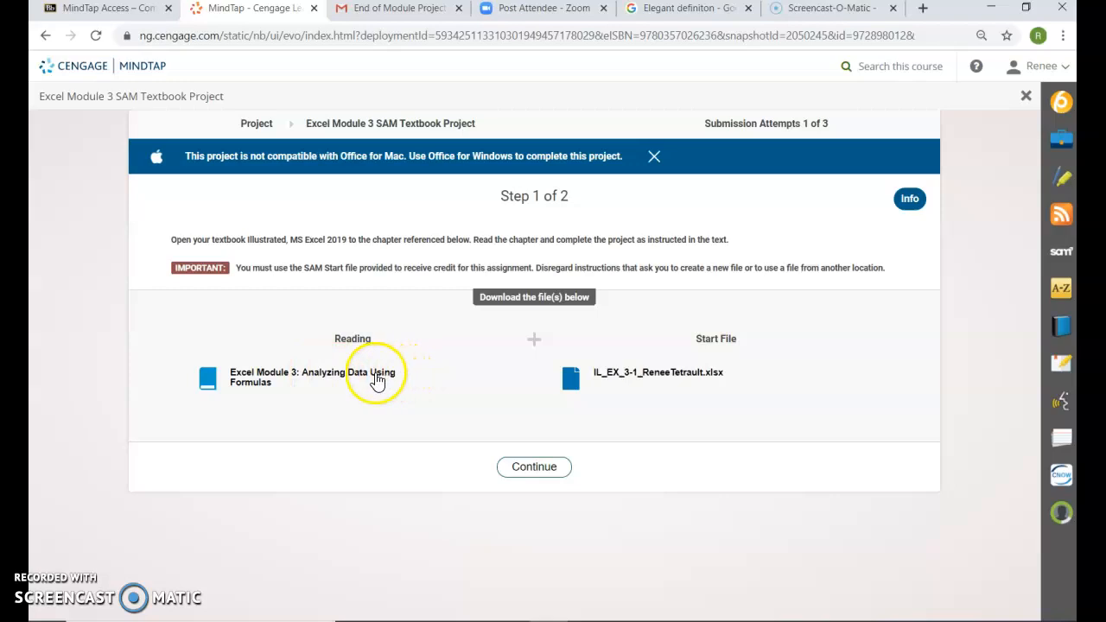
Download the start file of the Excel Module 3 SAM Textbook Project and open it in Excel for editing.
left_click(682, 379)
left_click(105, 610)
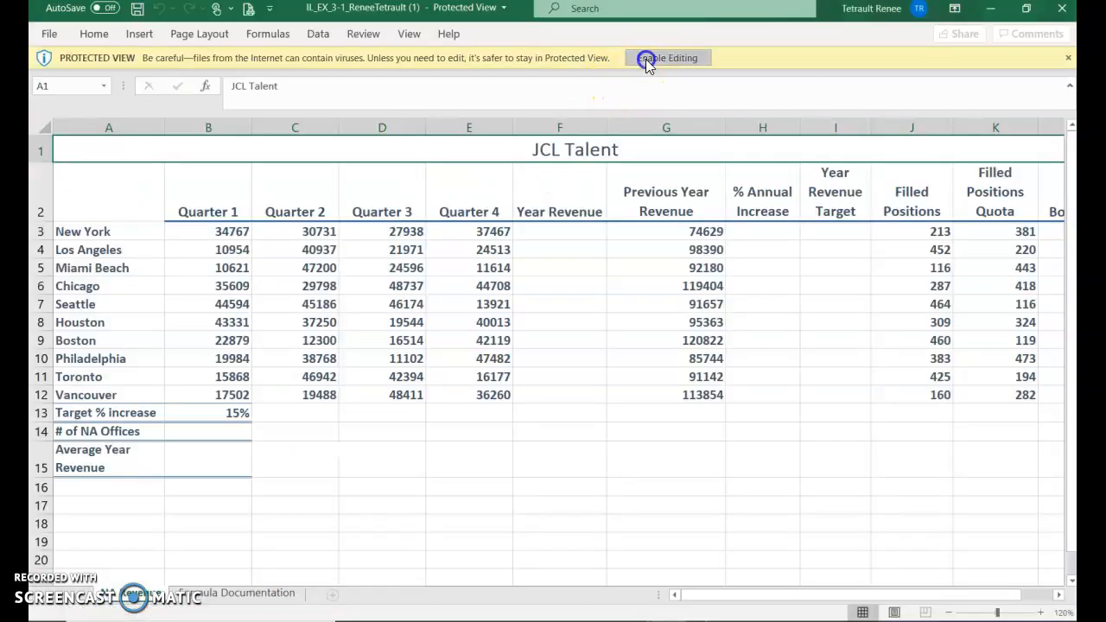
left_click(646, 58)
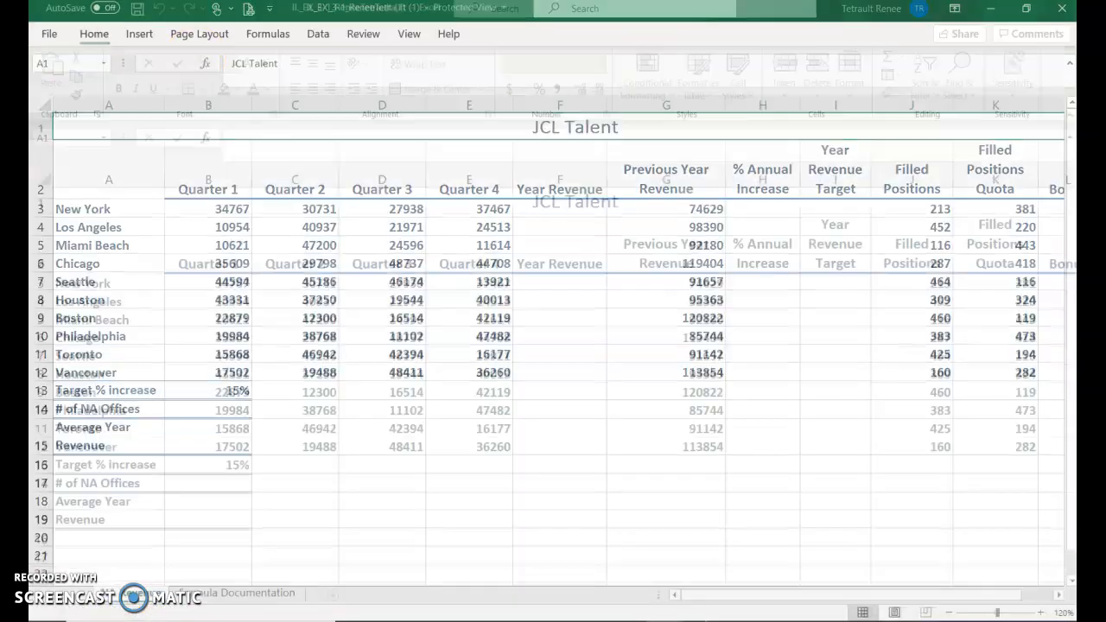
Begin saving a copy of the workbook, choosing the Delete Documents Folder on the Desktop as its location.
left_click(49, 36)
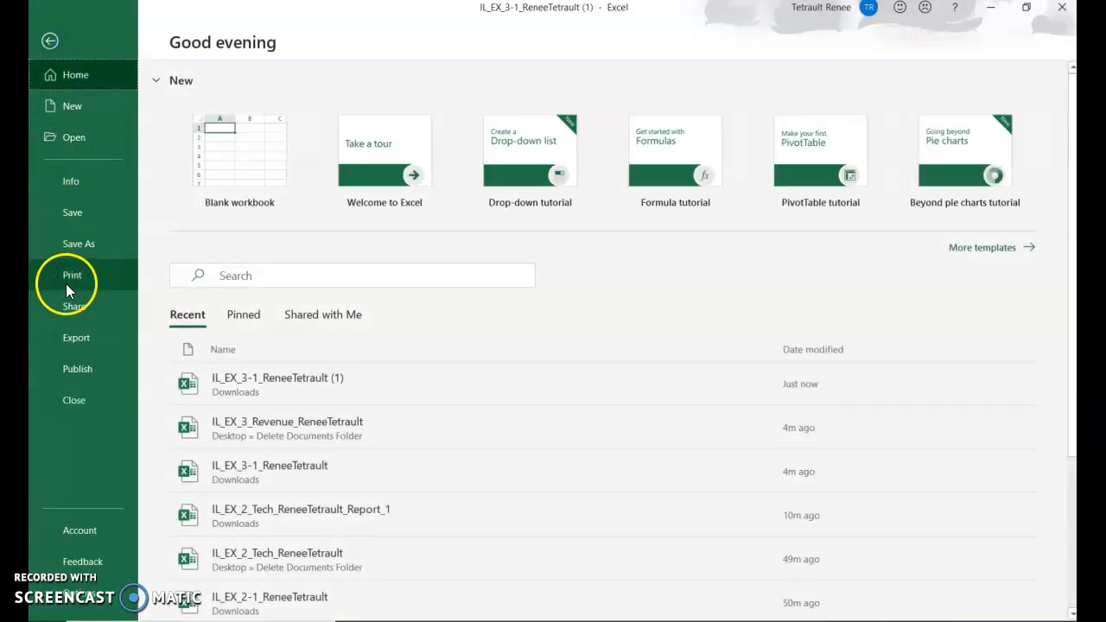
left_click(87, 249)
left_click(243, 379)
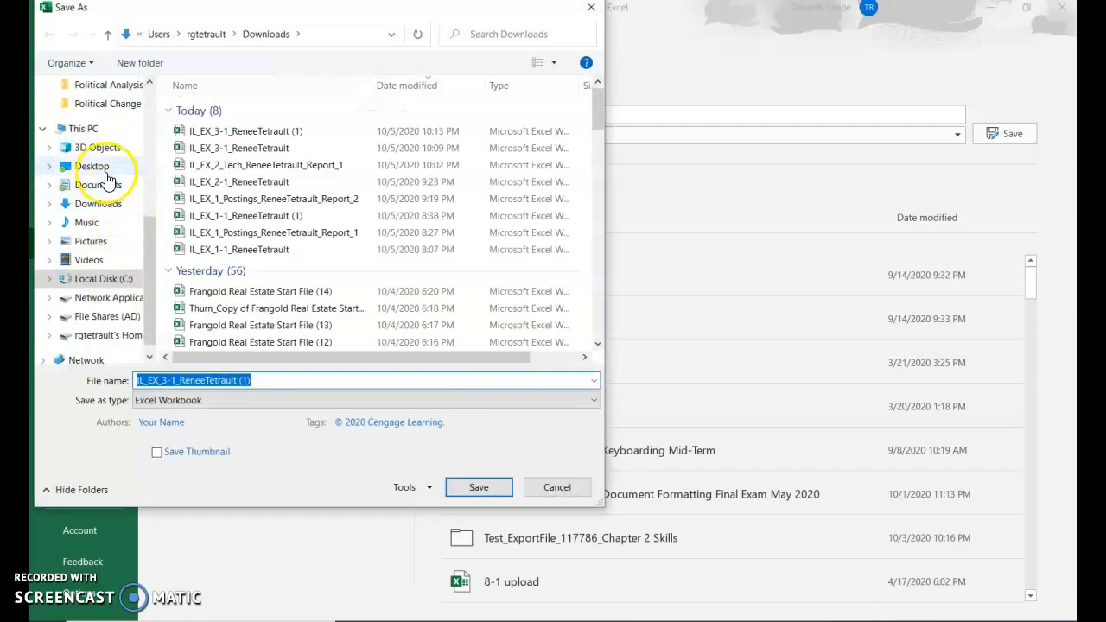
left_click(102, 167)
scroll(238, 339, "down", 2)
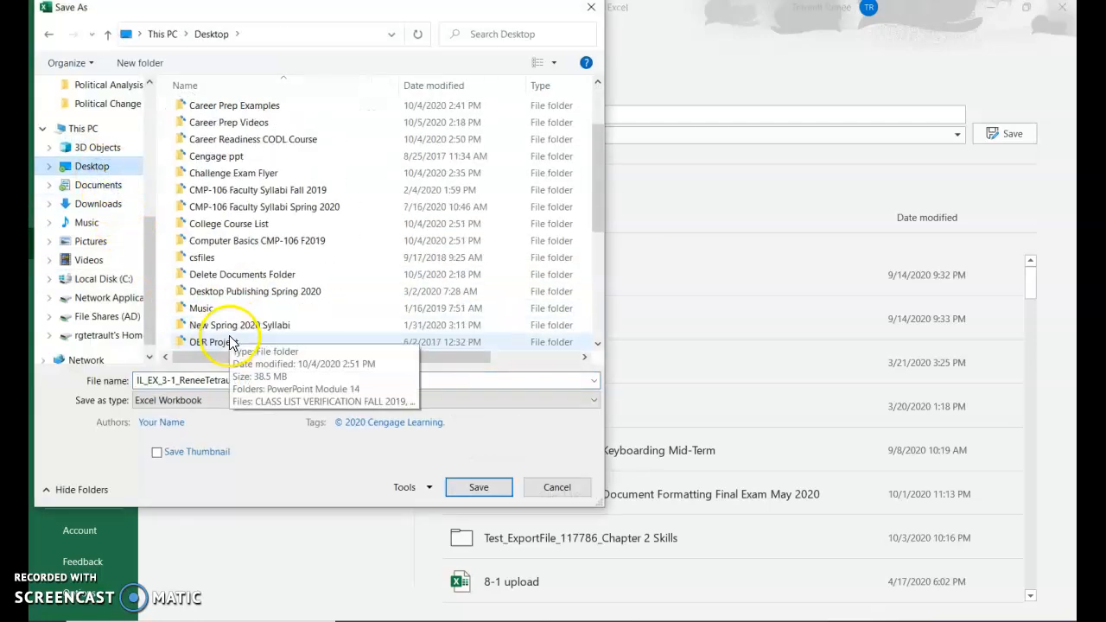
double_click(232, 274)
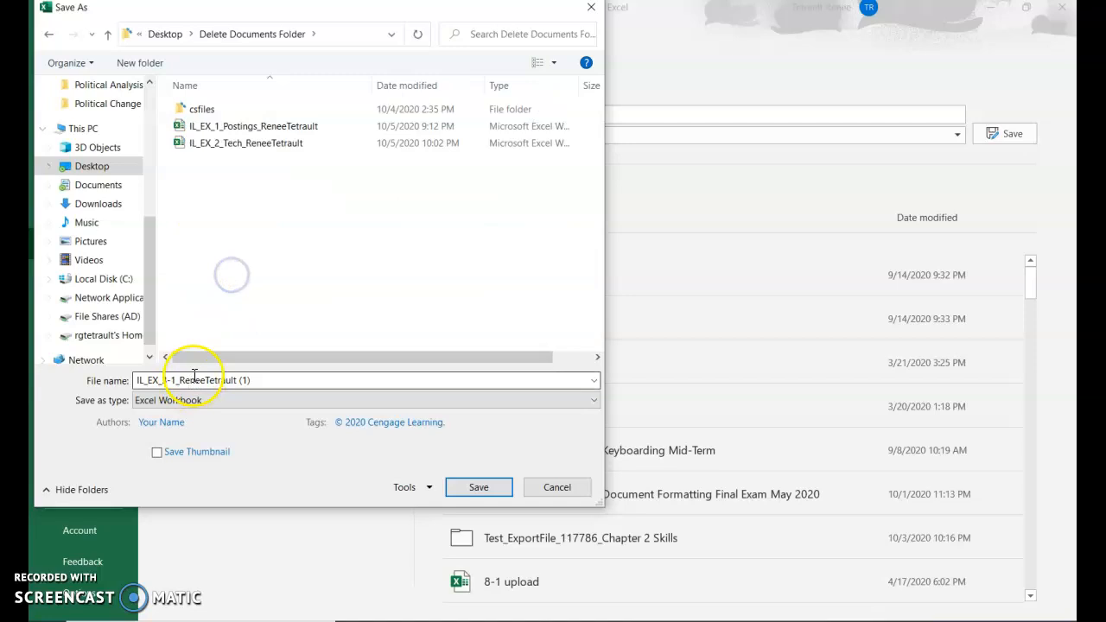
Change the 3-1 part of the file name to 3_Revenue, remove the (1) suffix, keep the student's name, and save.
left_click(263, 380)
key("Right")
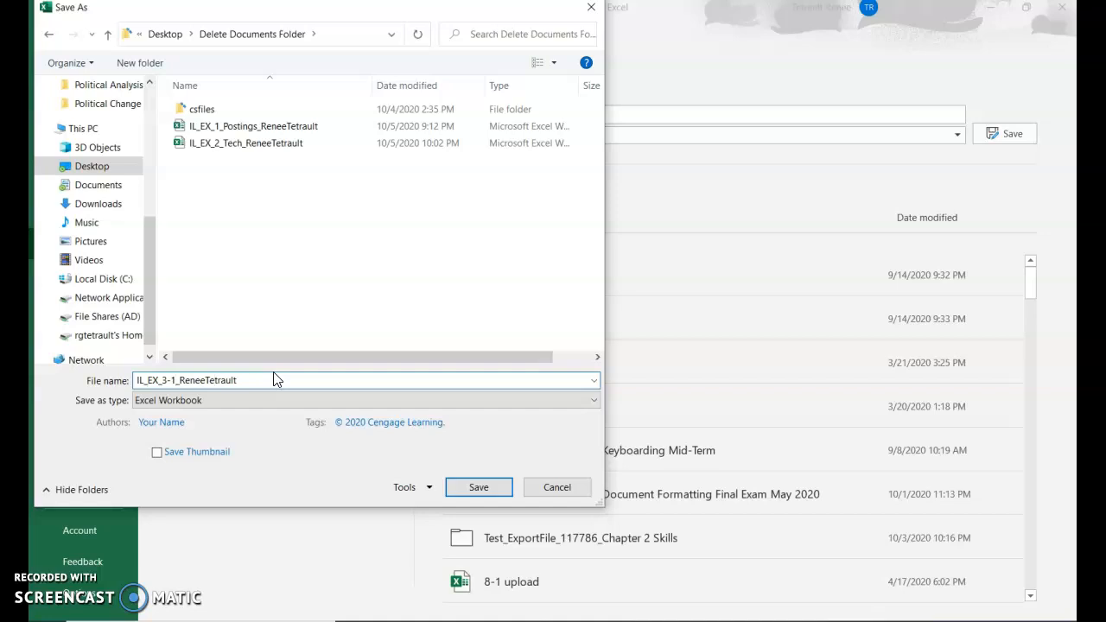
key("Delete")
key("Delete")
type("_Revenue")
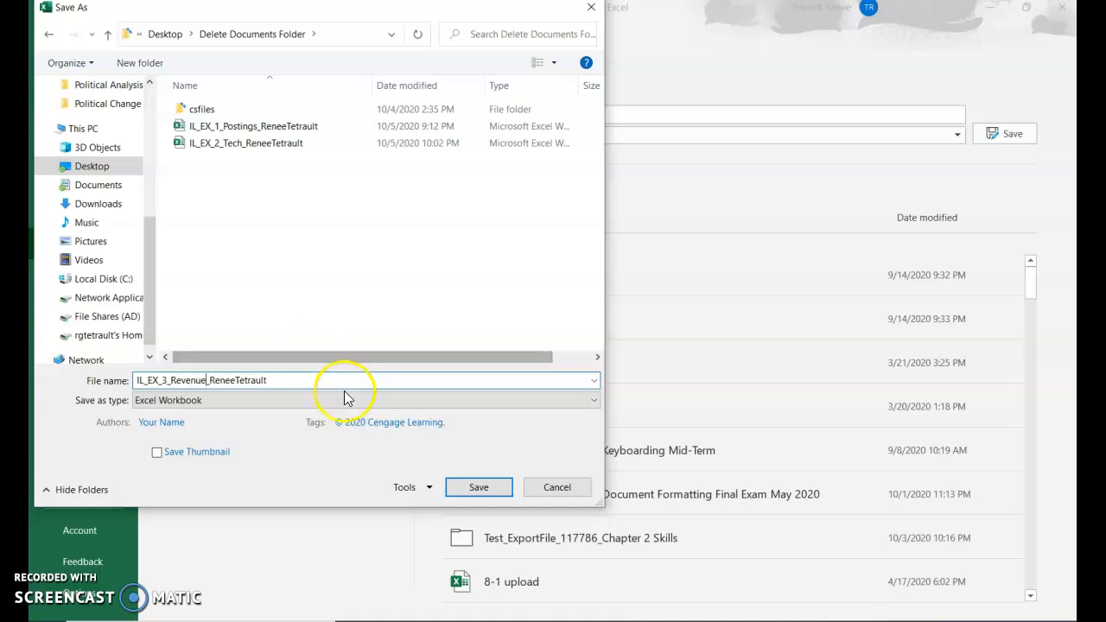
left_click(469, 487)
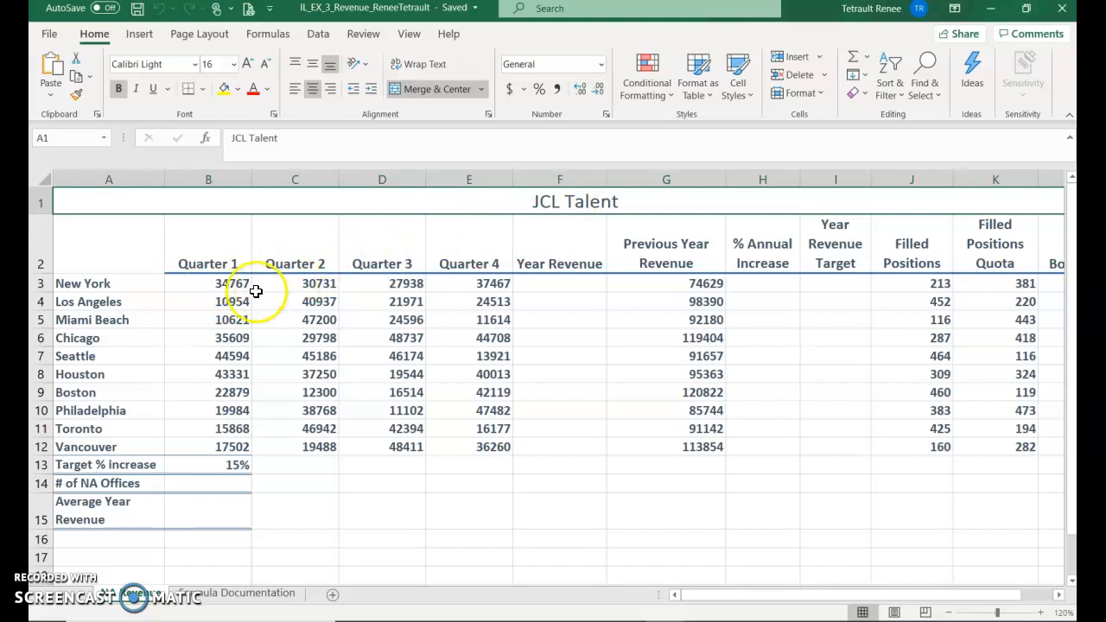
Total the quarterly figures in B3:E12 by row into the Year Revenue column with the Quick Analysis row Sum.
left_click(220, 283)
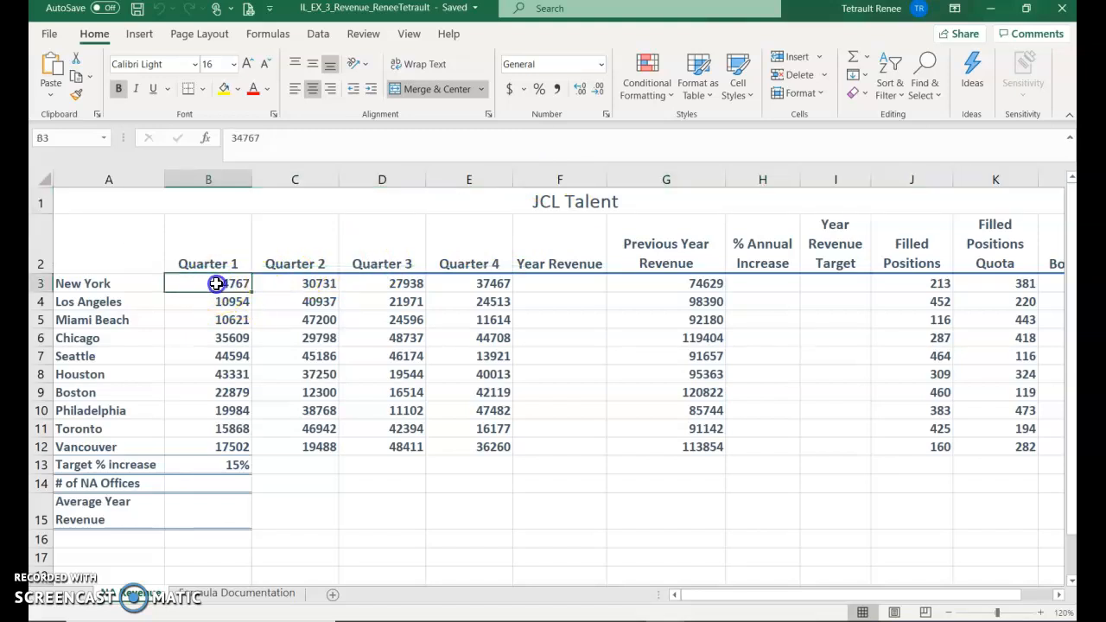
left_click_drag(218, 281, 493, 447)
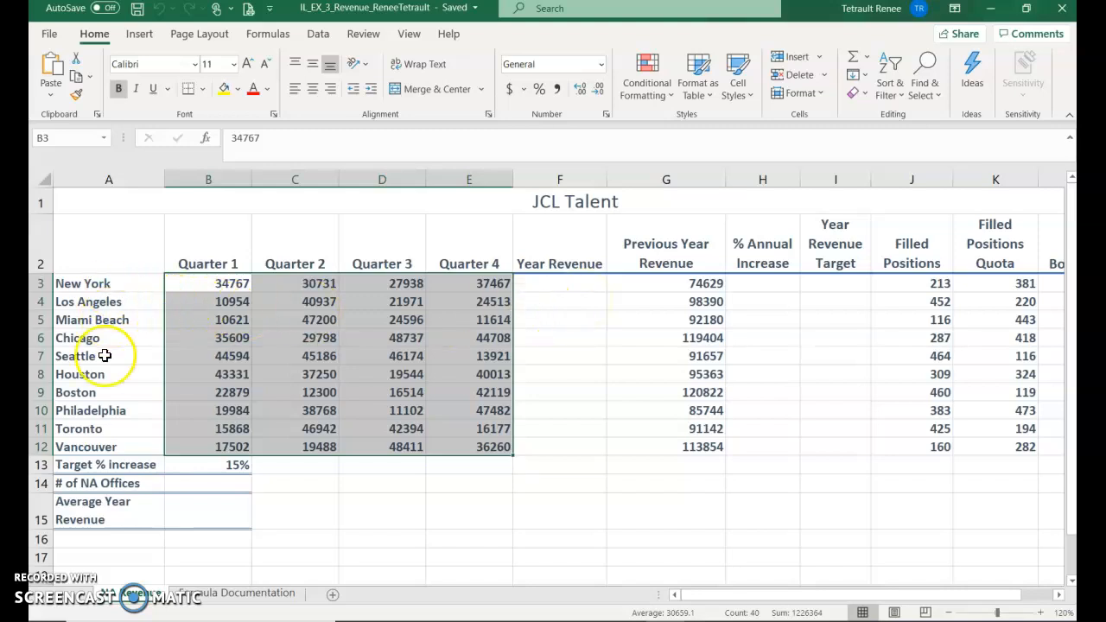
mouse_move(443, 443)
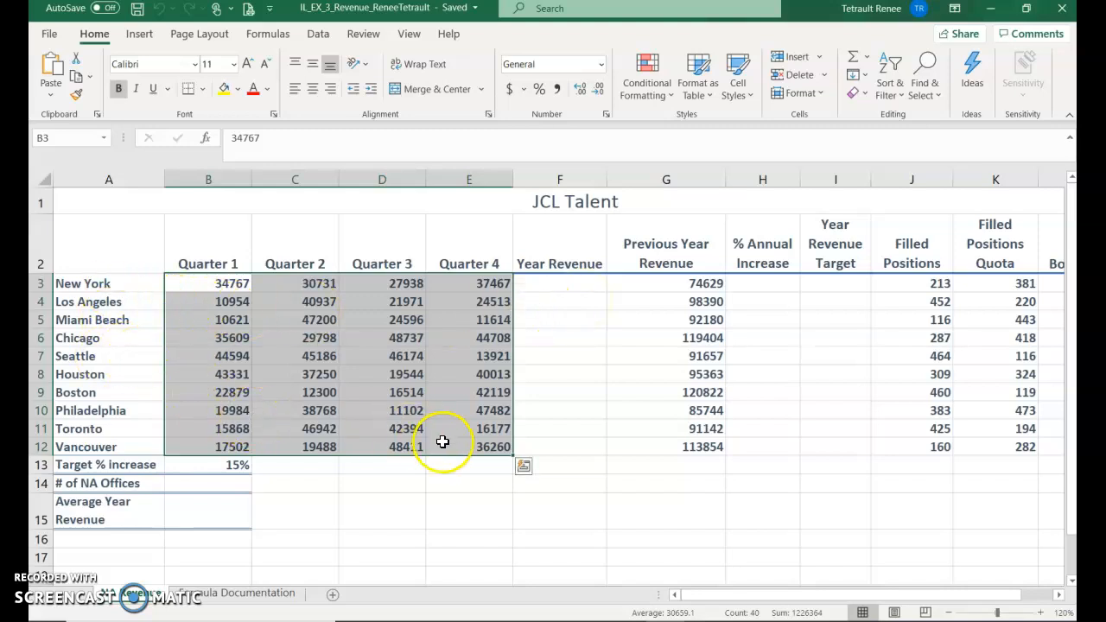
left_click(524, 467)
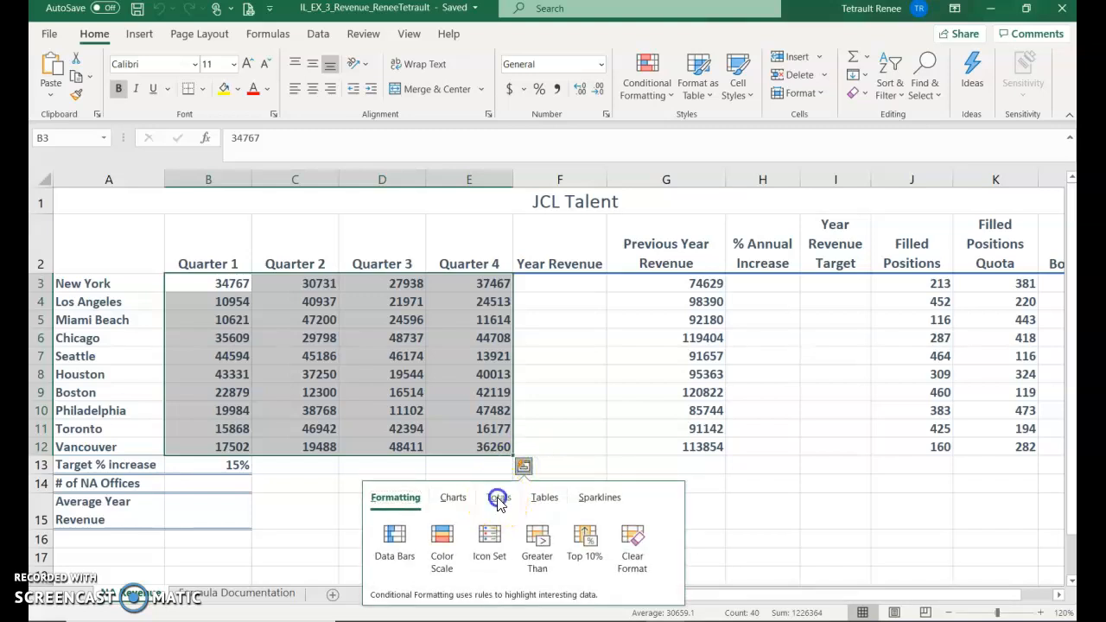
left_click(498, 499)
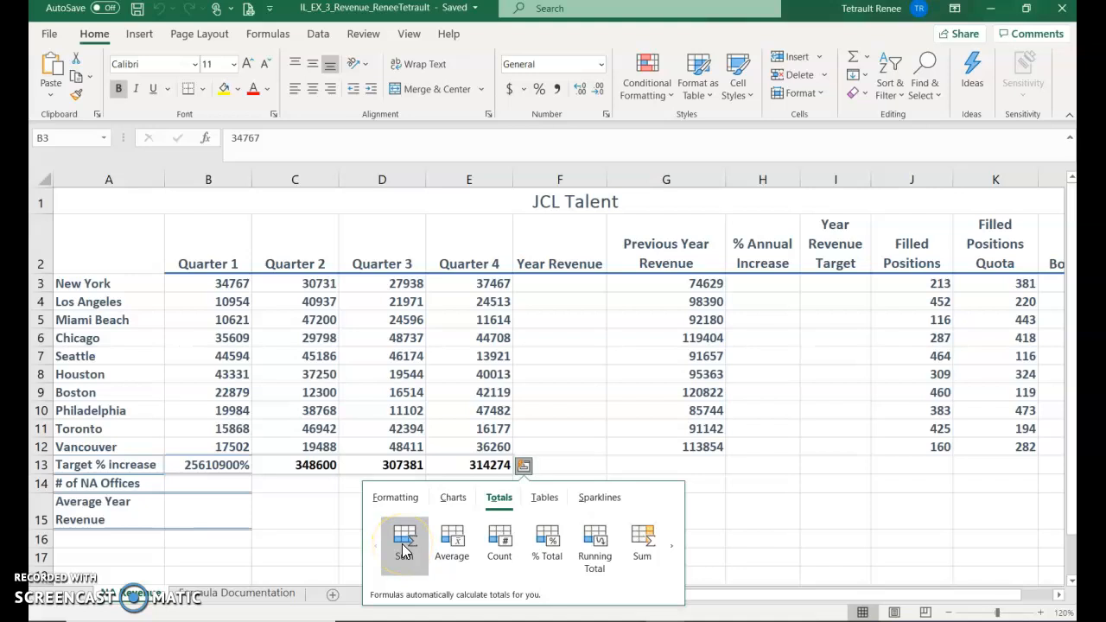
left_click(452, 542)
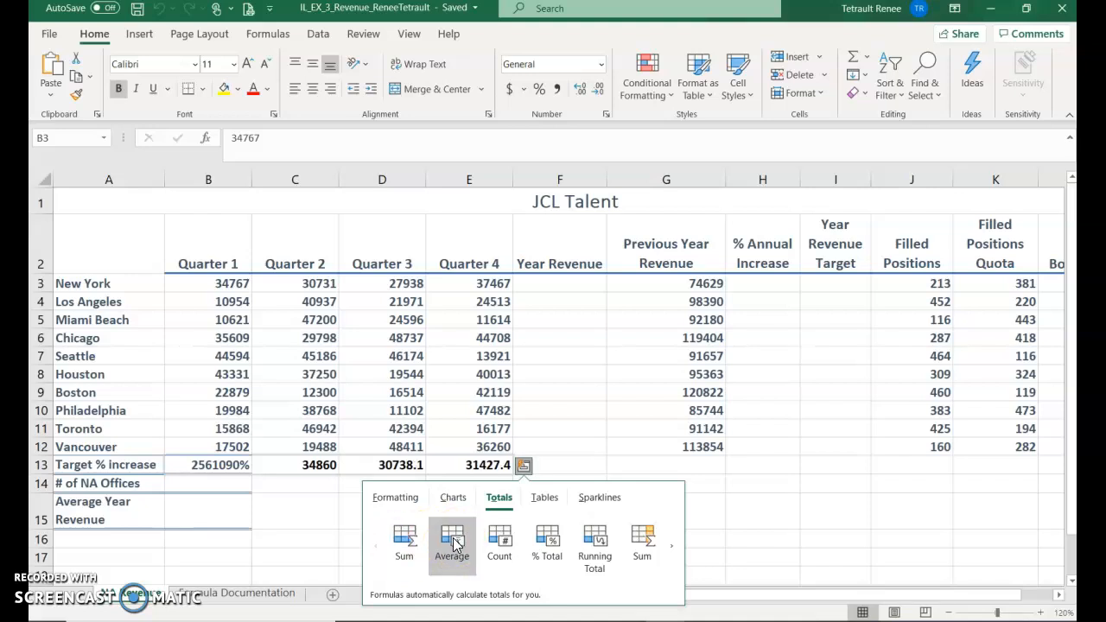
left_click(642, 543)
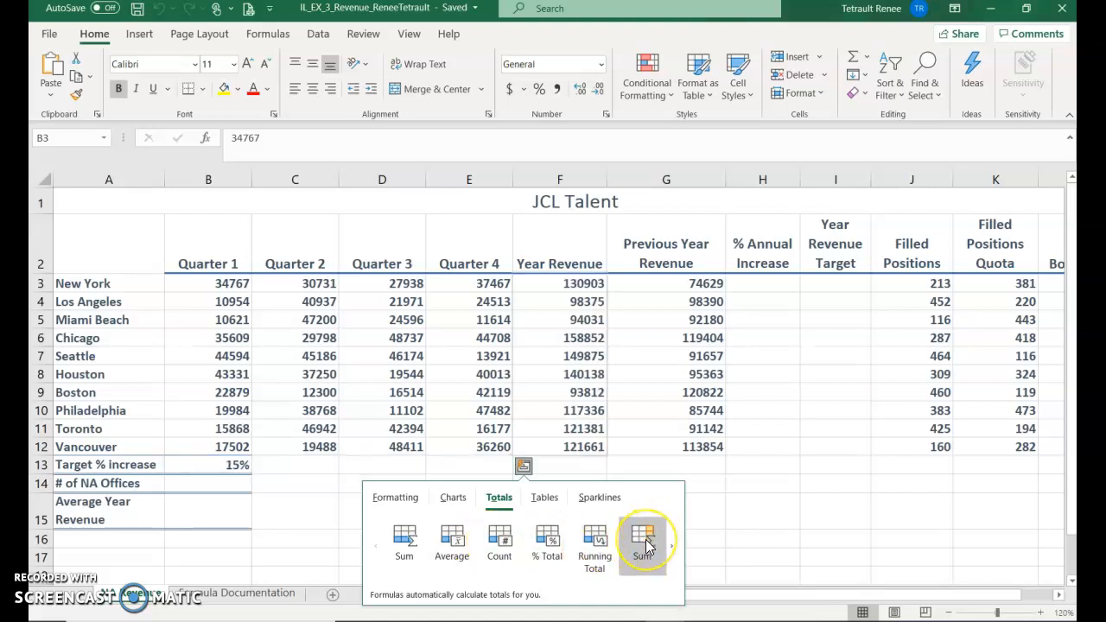
left_click(406, 551)
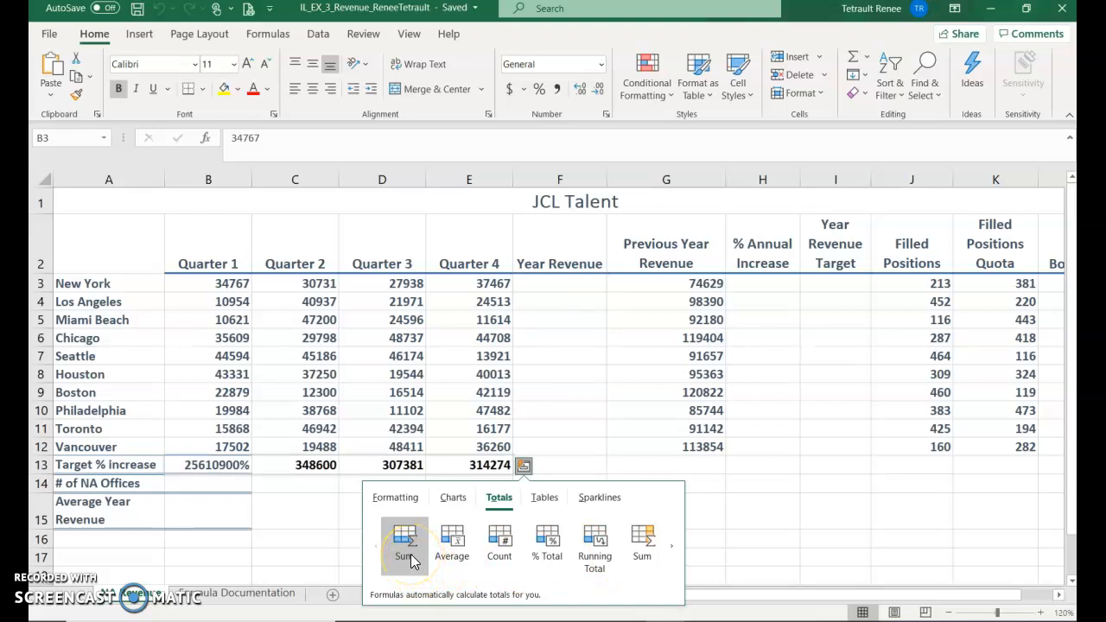
left_click(638, 545)
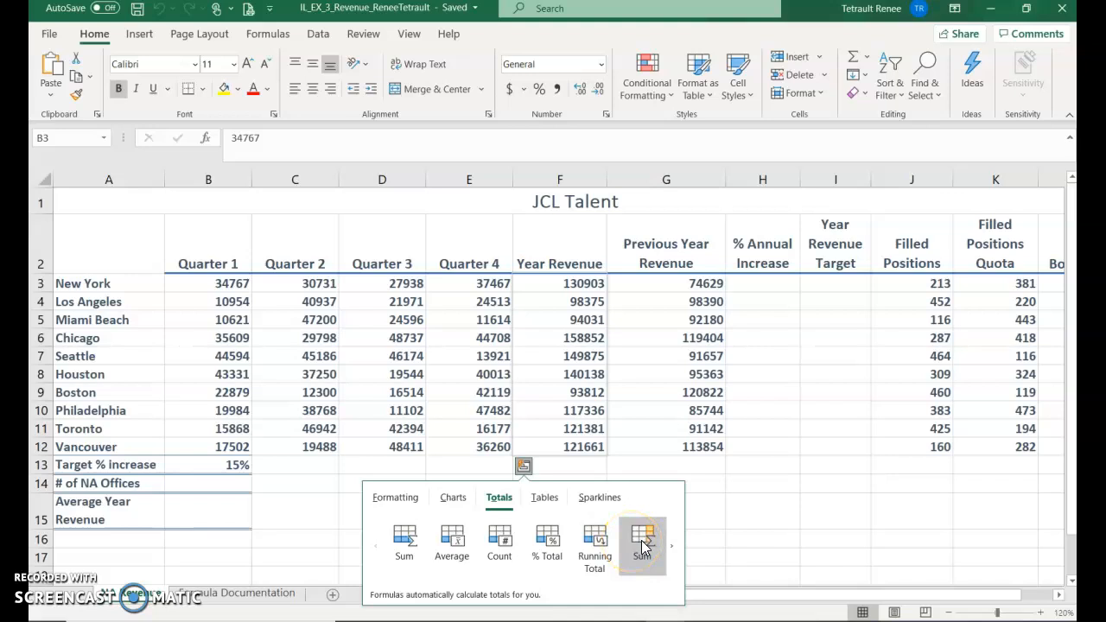
left_click(642, 542)
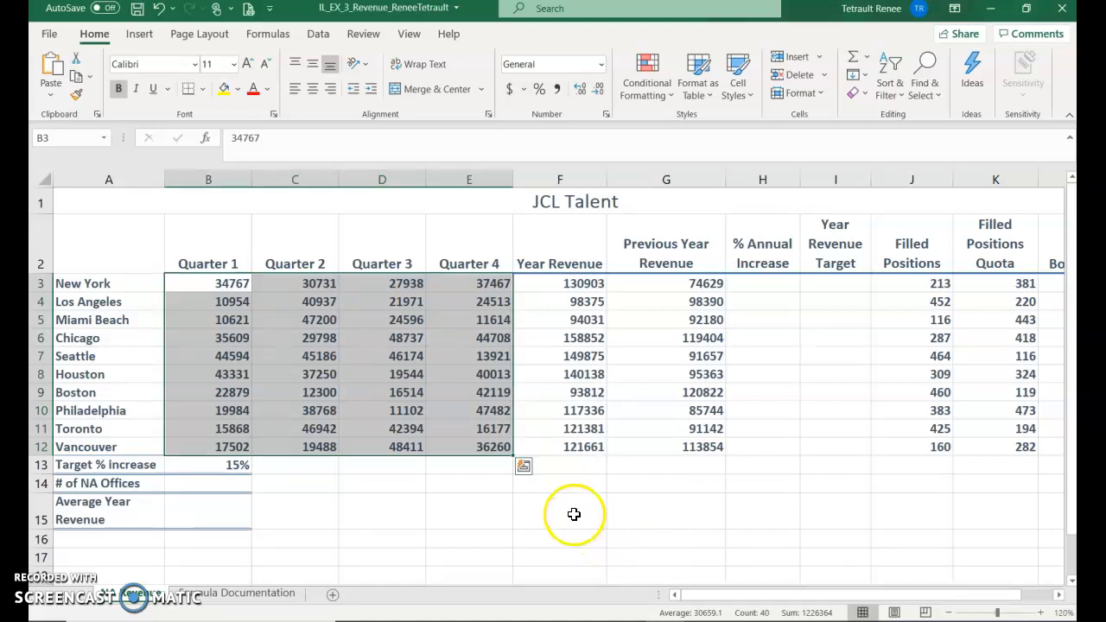
Enter the formula =F3-G3/G3 in cell H3 for New York's % Annual Increase.
left_click(772, 282)
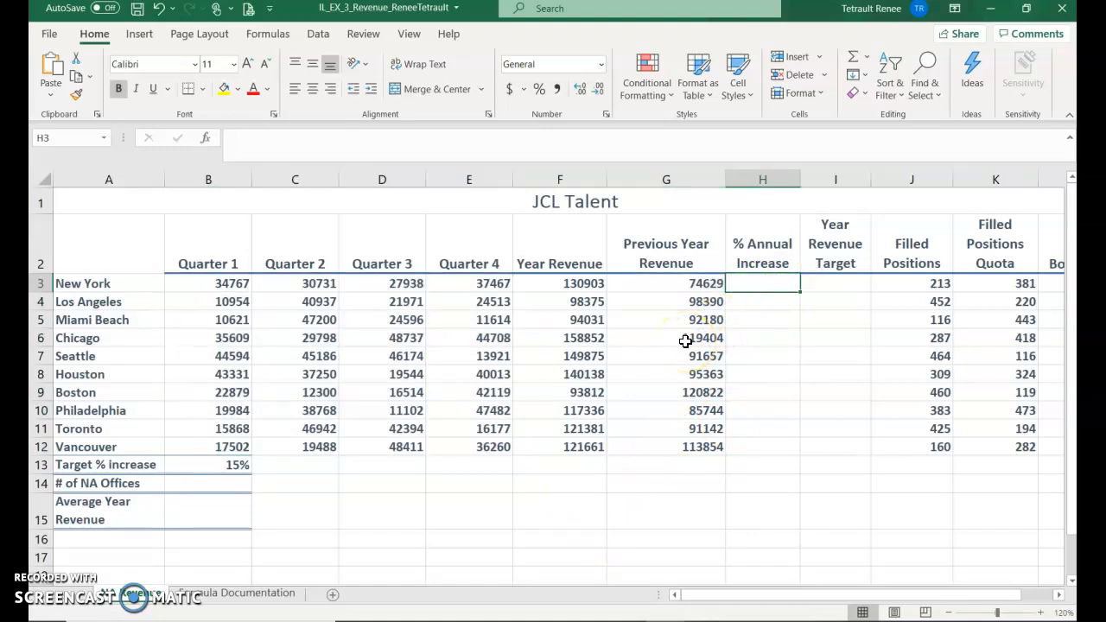
type("=")
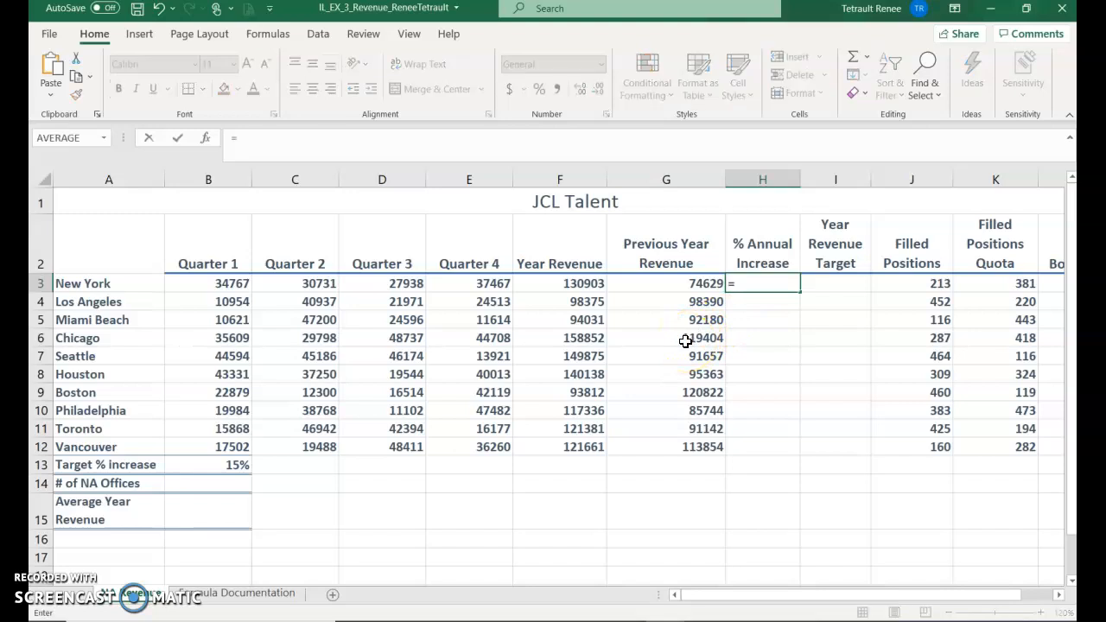
left_click(588, 284)
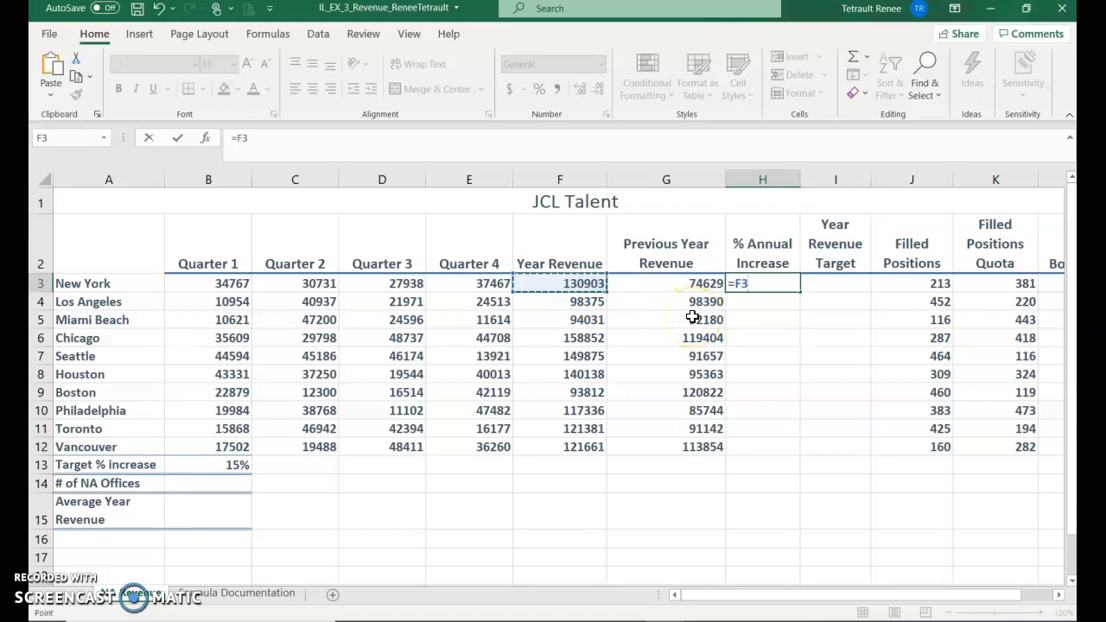
type("-")
left_click(657, 286)
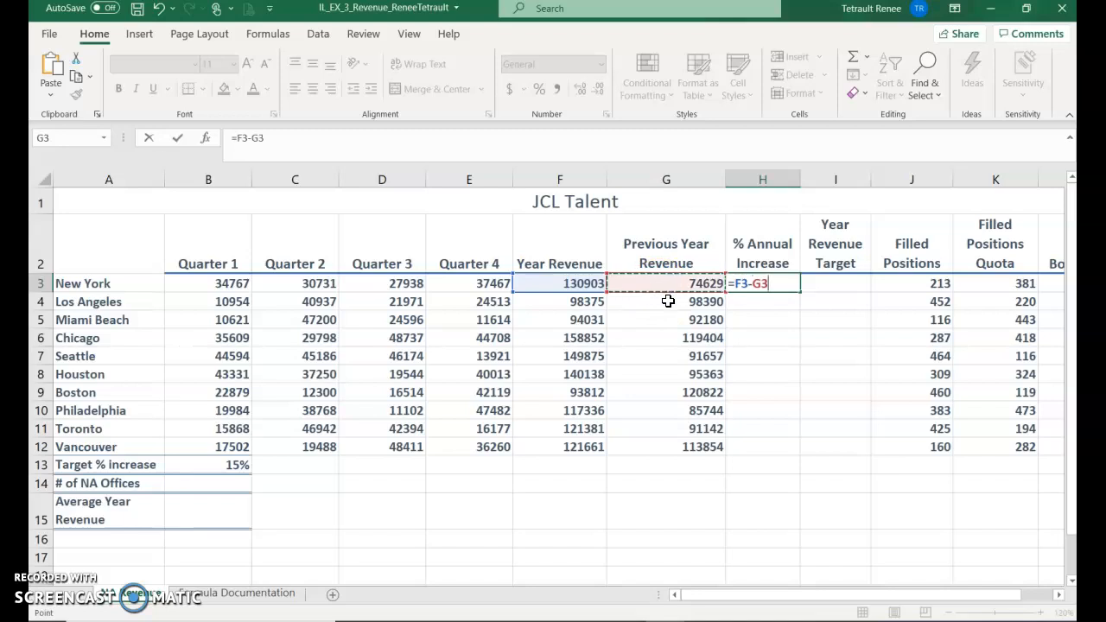
type("/")
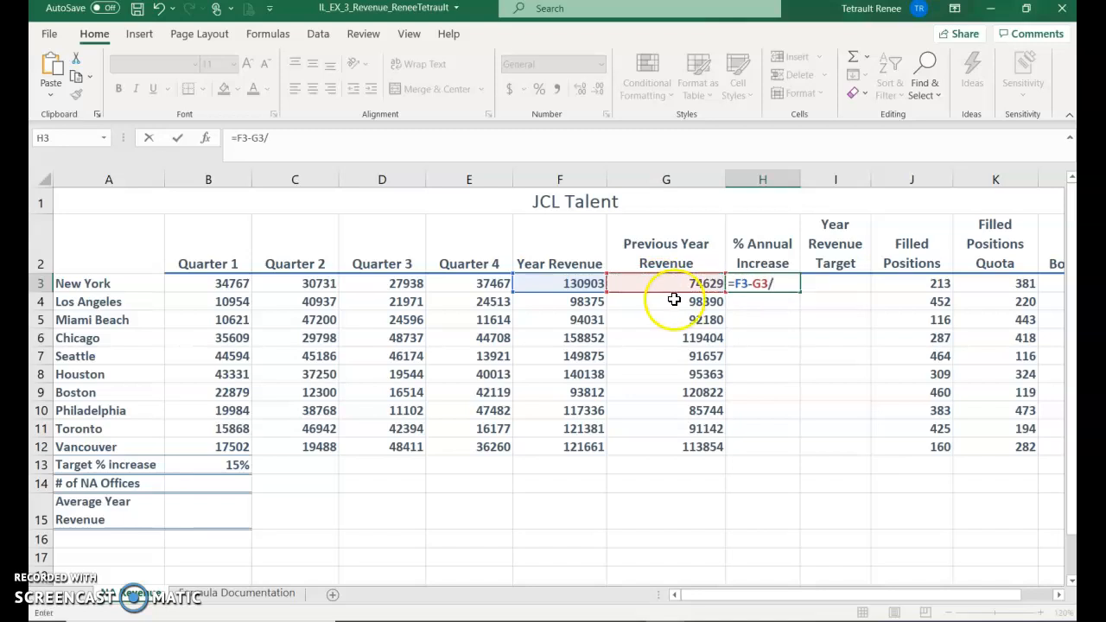
left_click(687, 285)
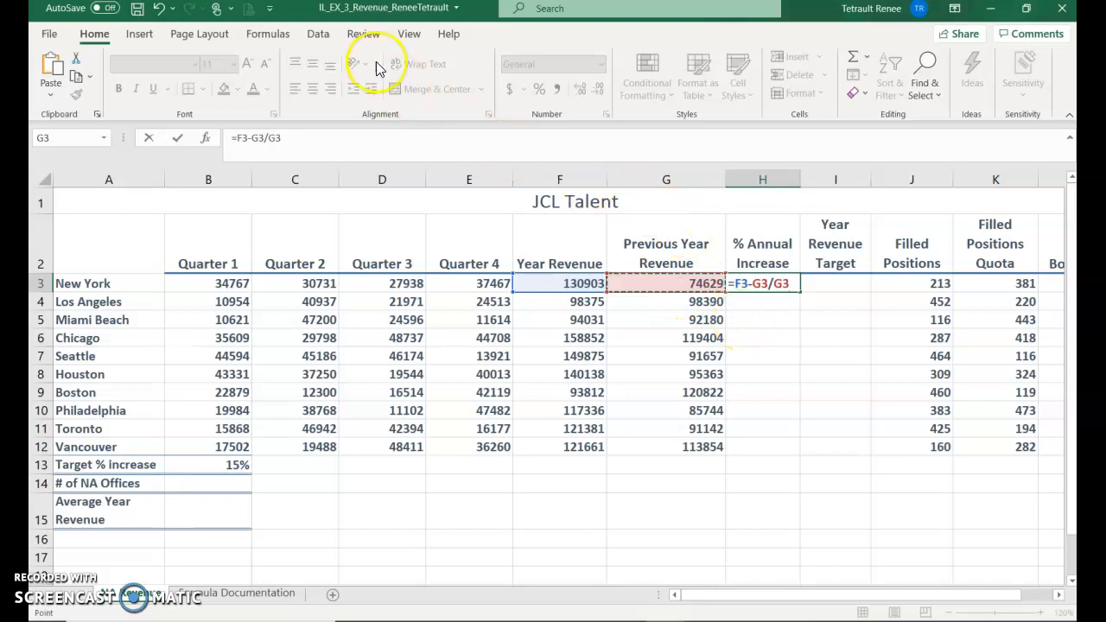
left_click(177, 138)
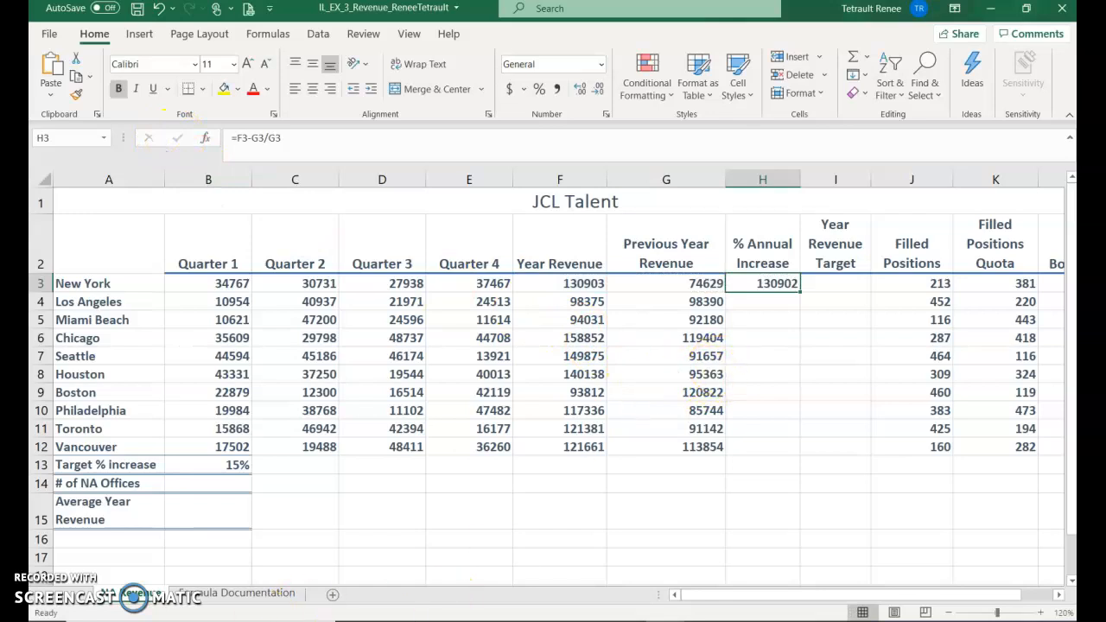
Add parentheses around the subtraction in H3 so the formula is =(F3-G3)/G3.
left_click(238, 141)
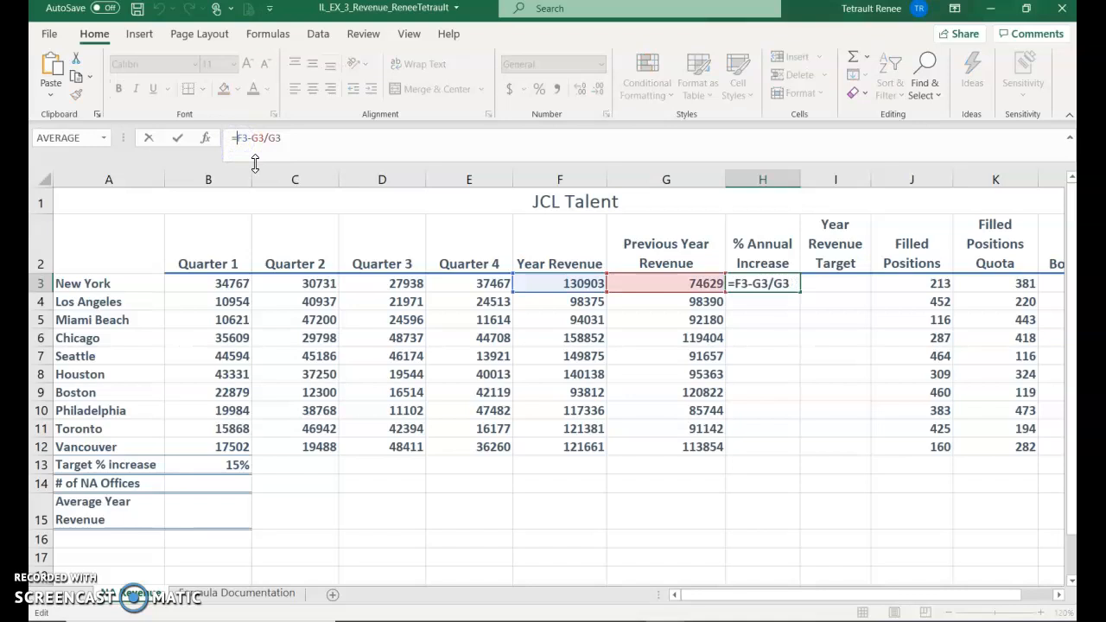
type("(")
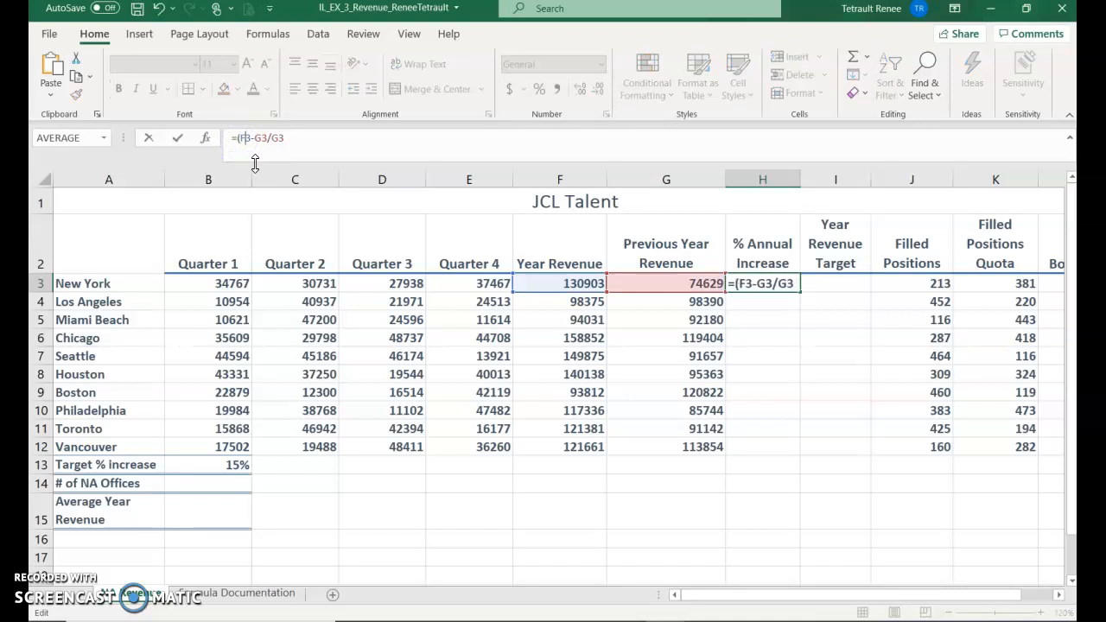
type(")")
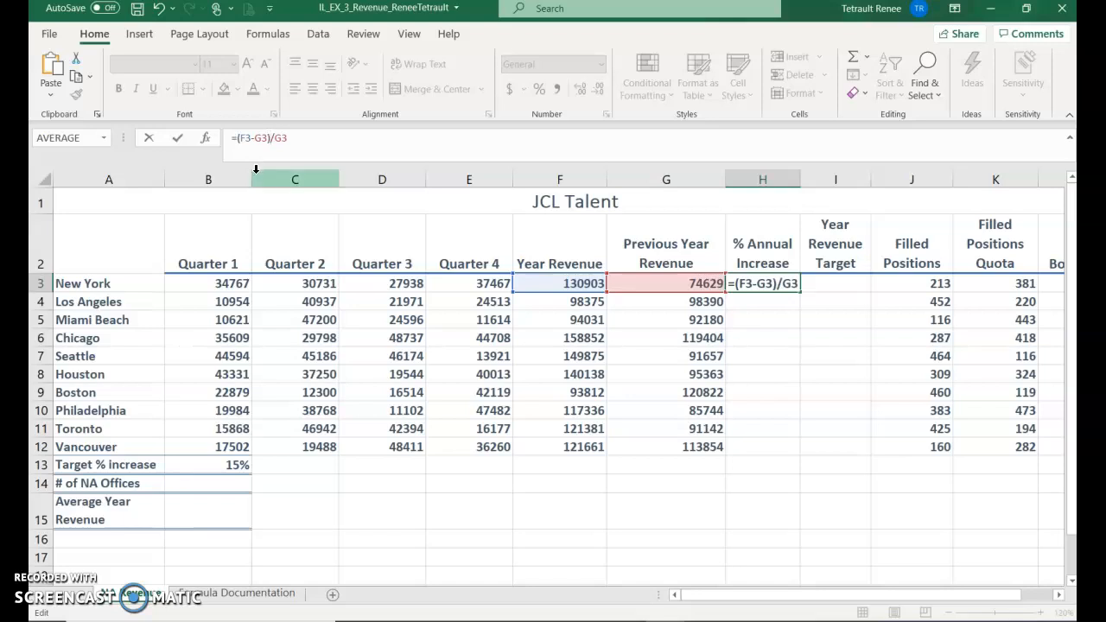
left_click(271, 151)
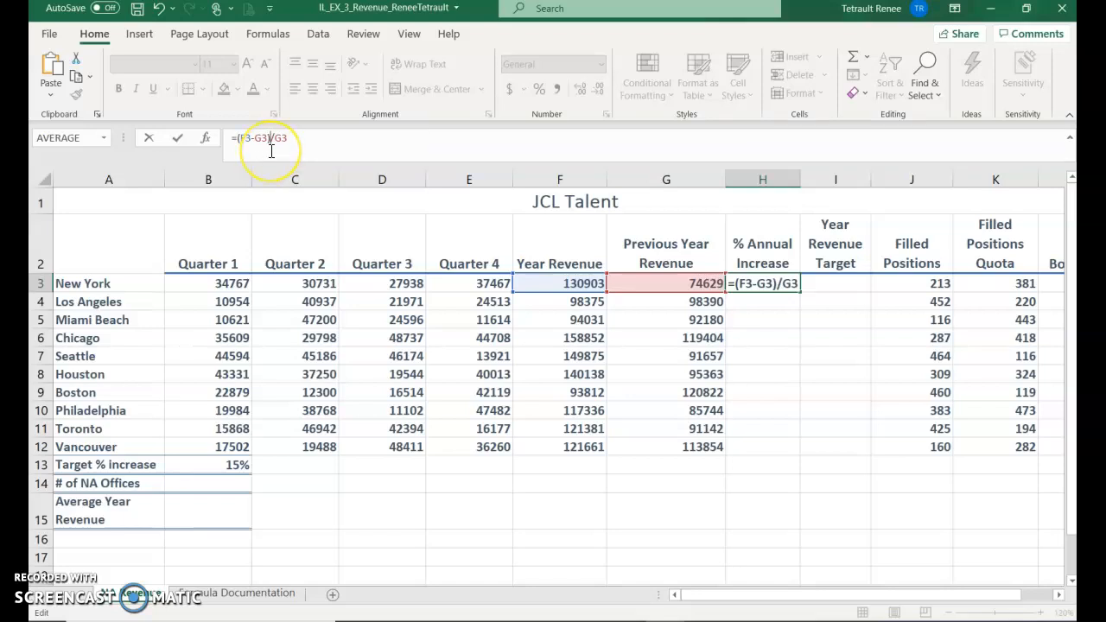
left_click(311, 145)
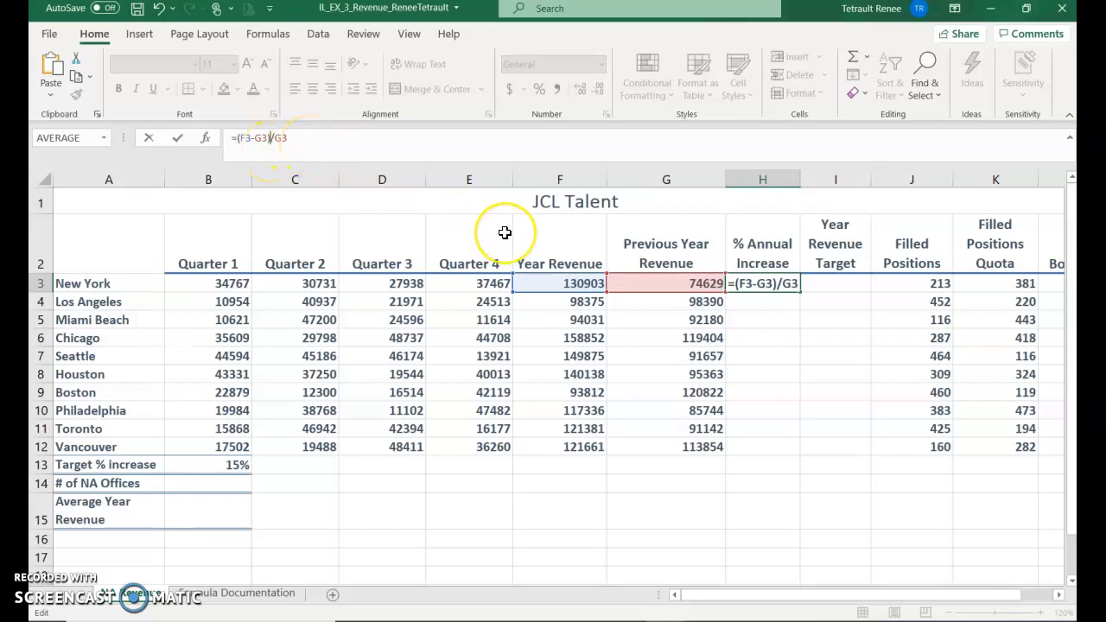
key("Return")
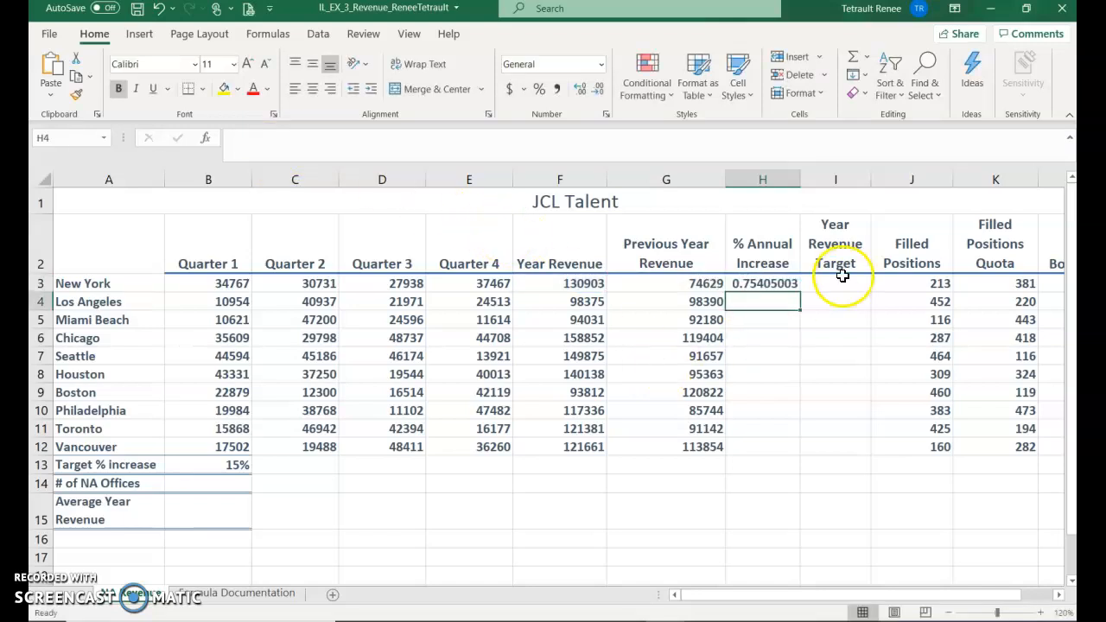
Format New York's % Annual Increase in cell H3 as a percentage.
left_click(785, 285)
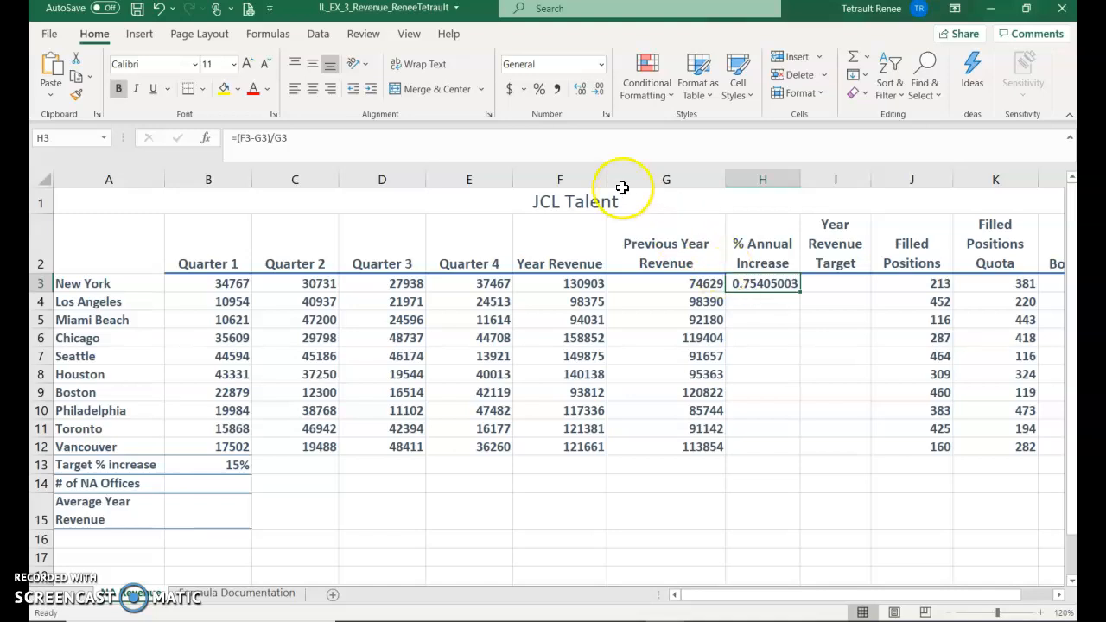
left_click(541, 93)
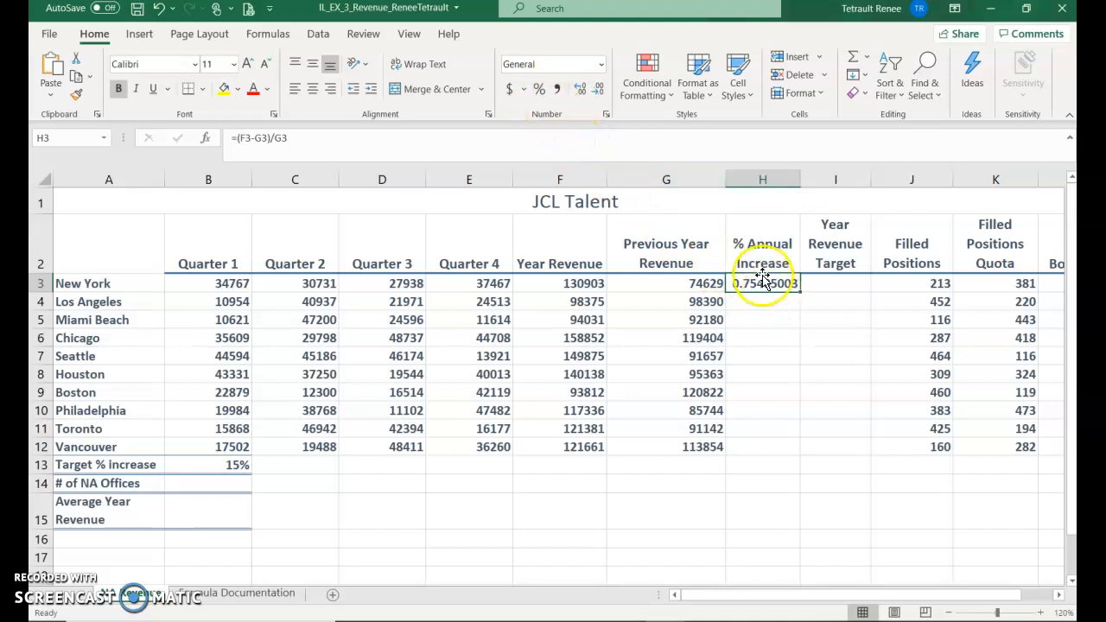
left_click(539, 89)
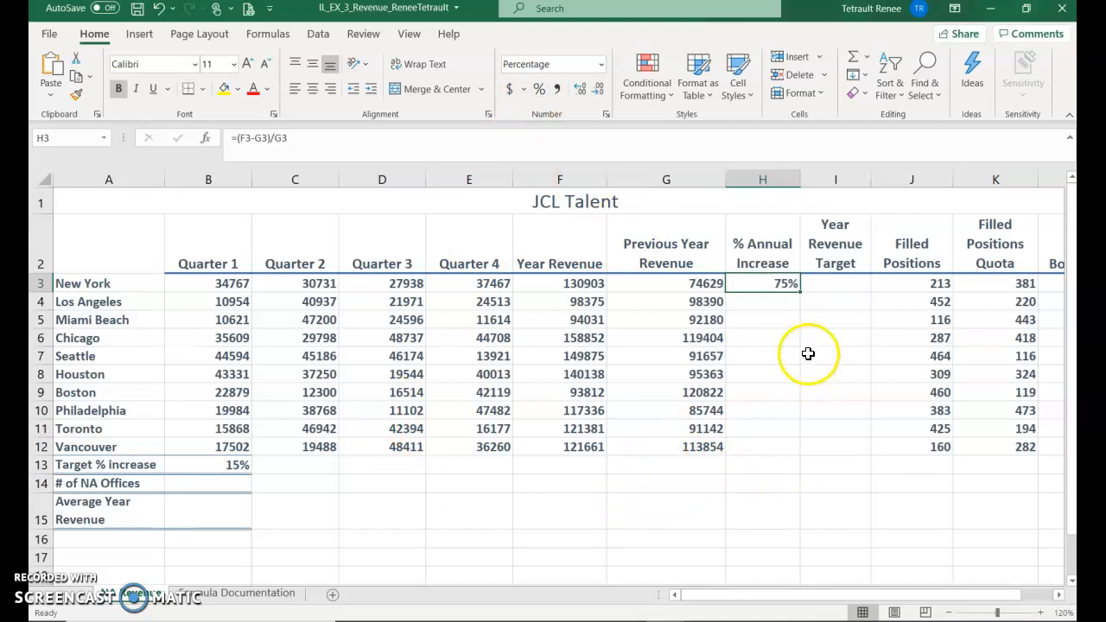
Show New York's % Annual Increase in H3 with two decimal places and copy its formula down through H12.
left_click(581, 90)
left_click(581, 91)
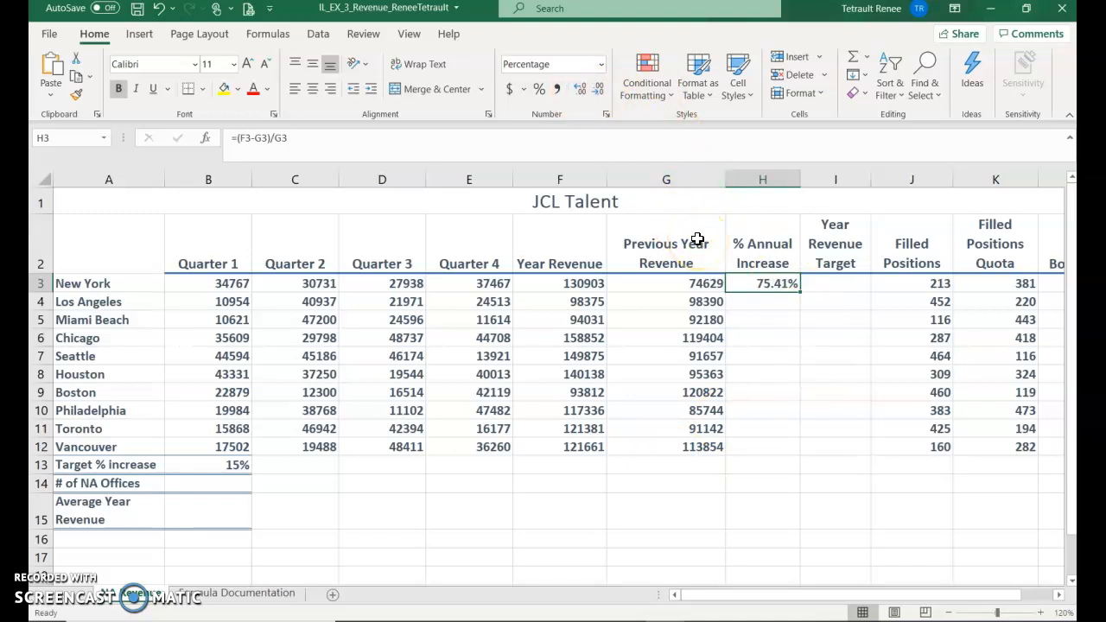
left_click_drag(801, 292, 779, 450)
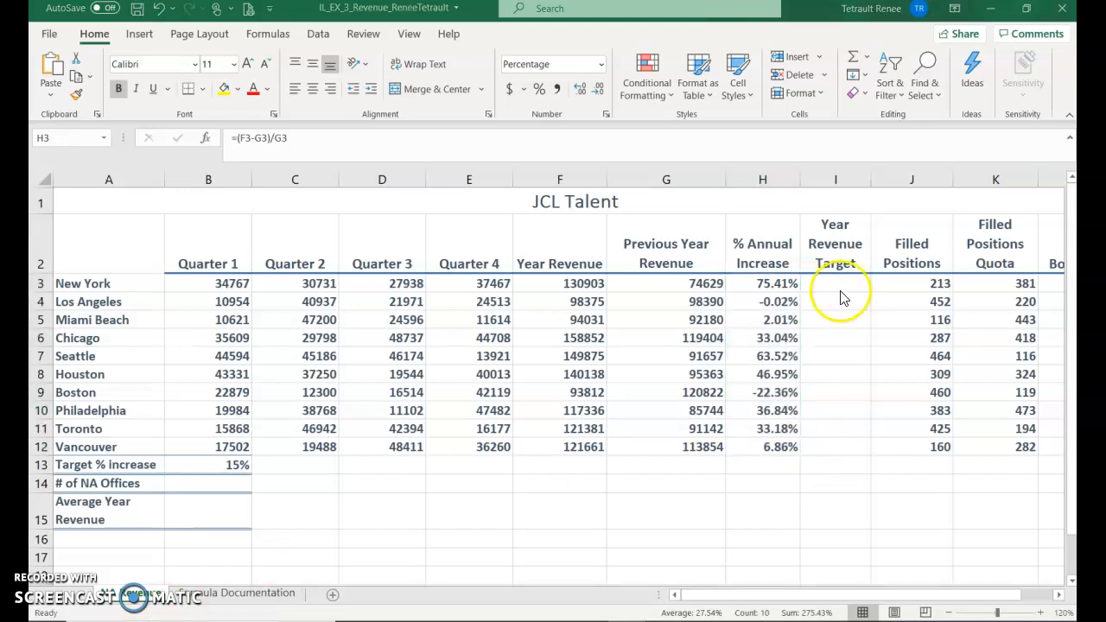
key("F2")
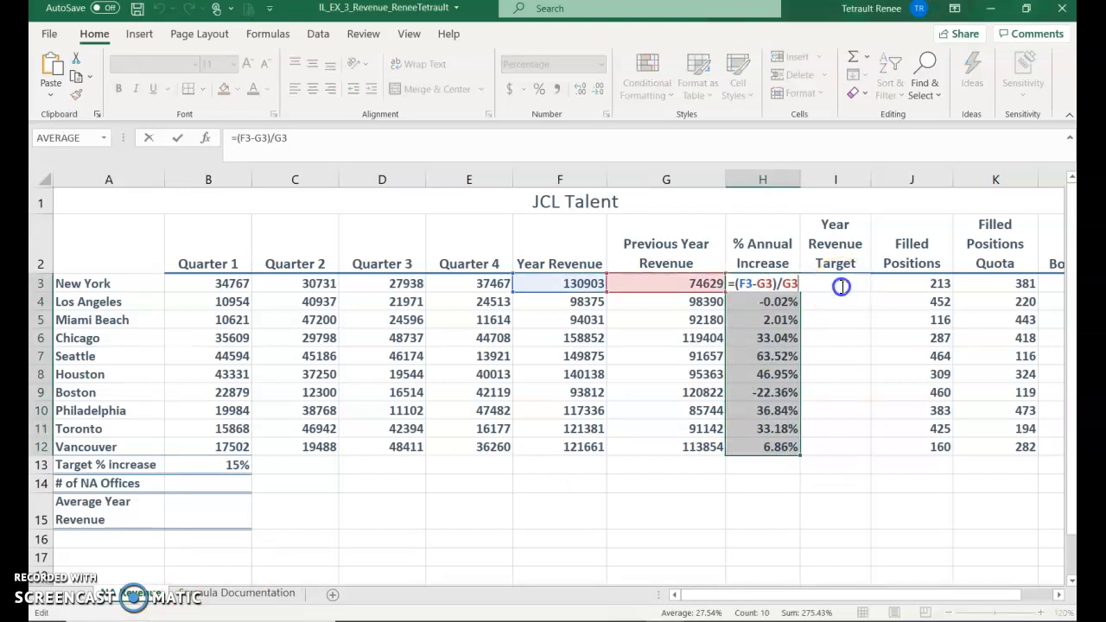
key("Return")
Insert an IF function in cell I3 for New York's Year Revenue Target with the logical test H3>B13.
left_click(841, 286)
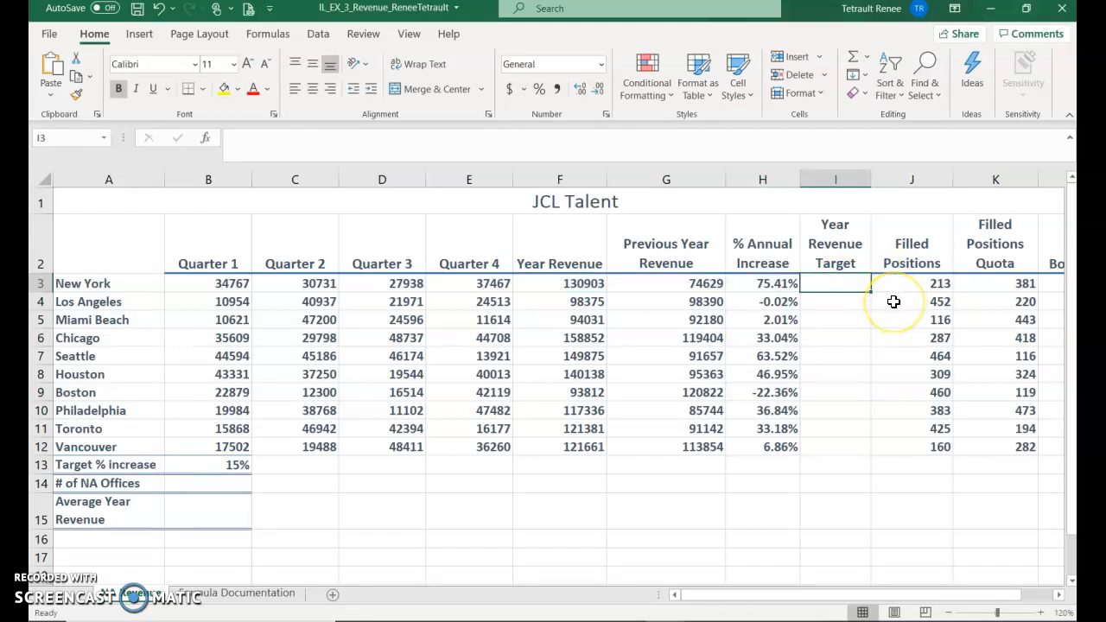
left_click(850, 297)
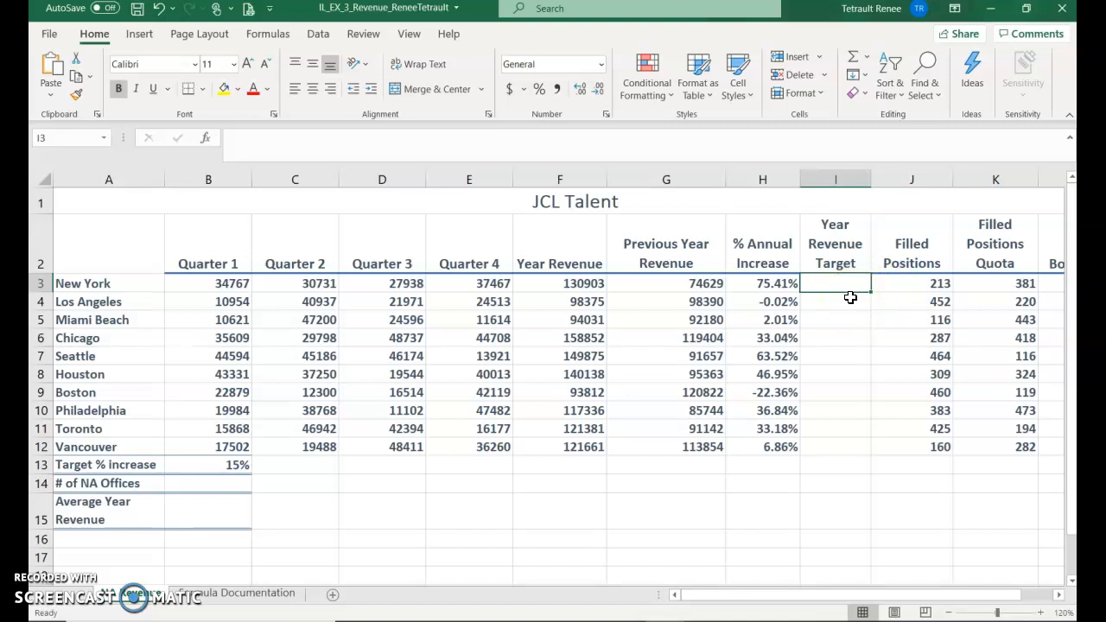
left_click(855, 290)
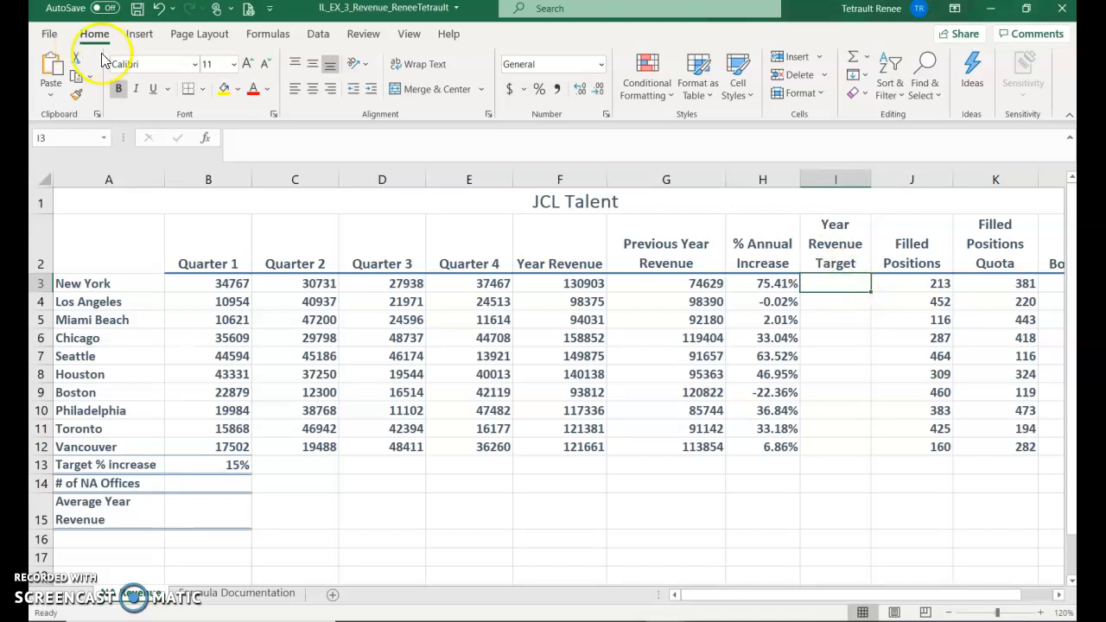
left_click(265, 33)
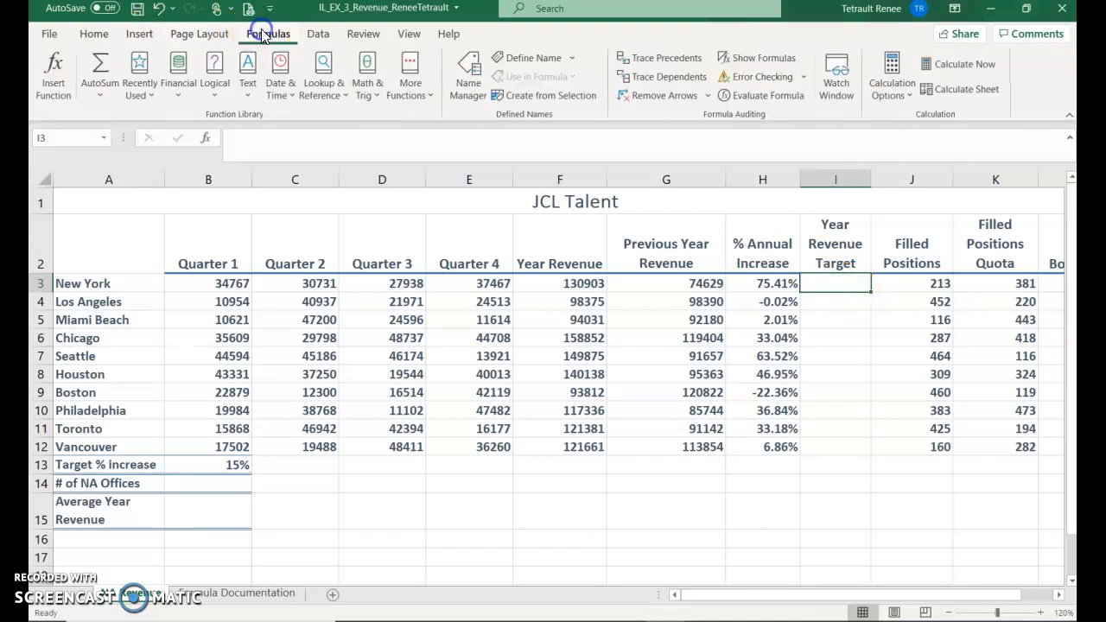
left_click(216, 85)
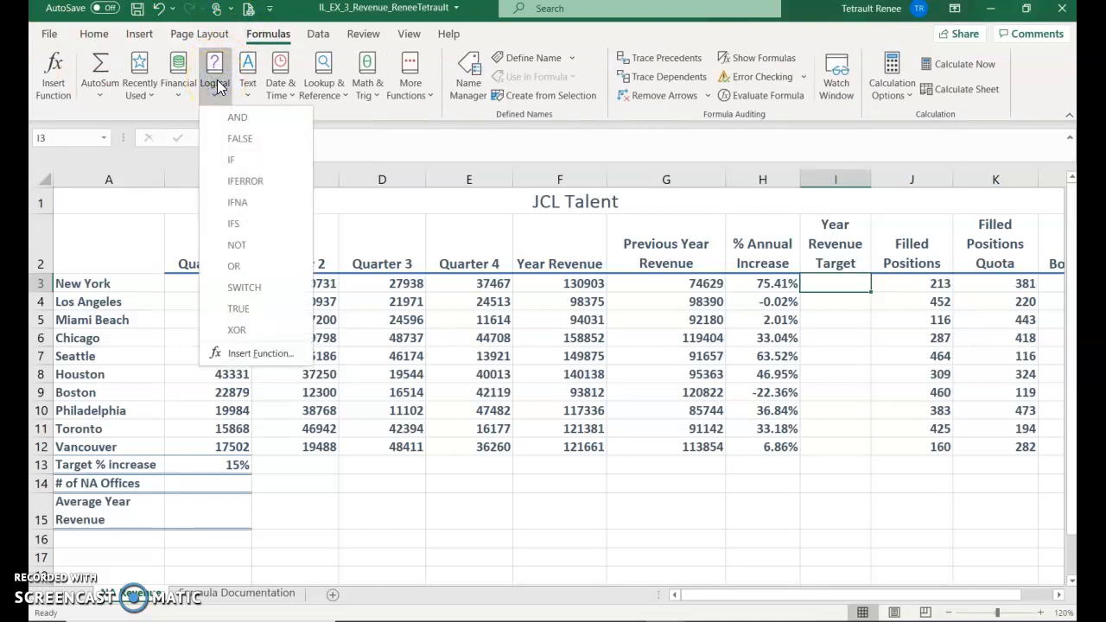
left_click(215, 71)
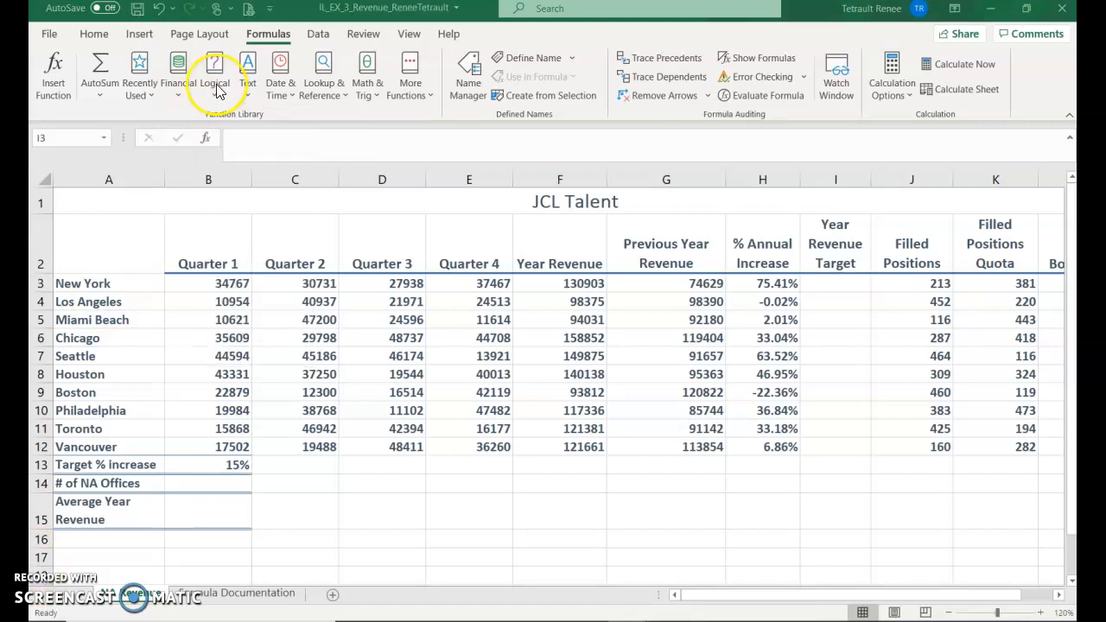
left_click(214, 71)
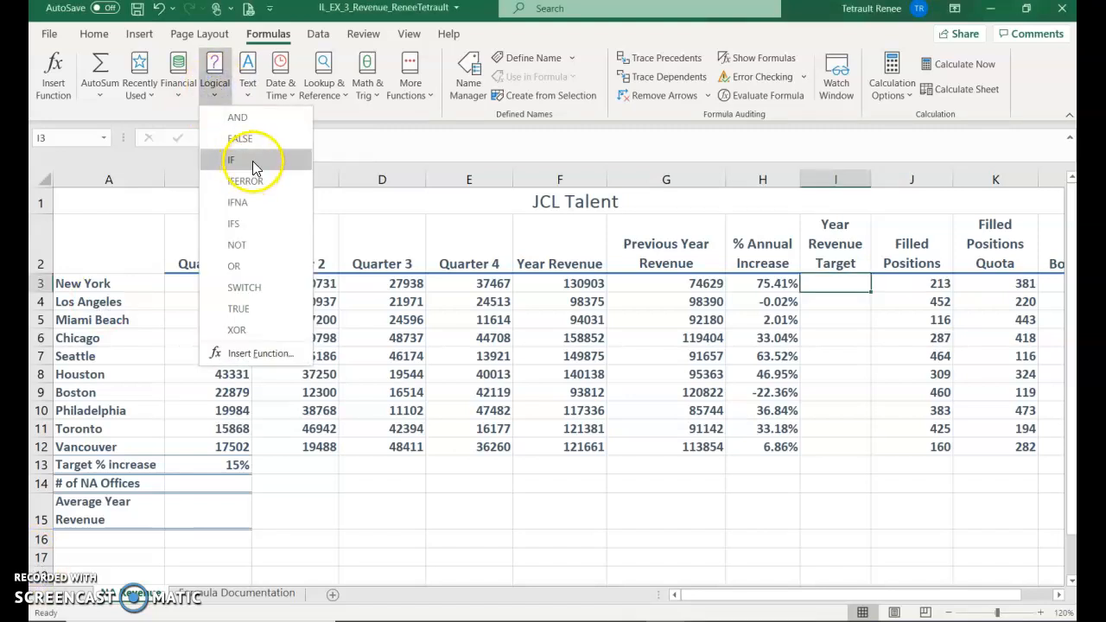
left_click(251, 161)
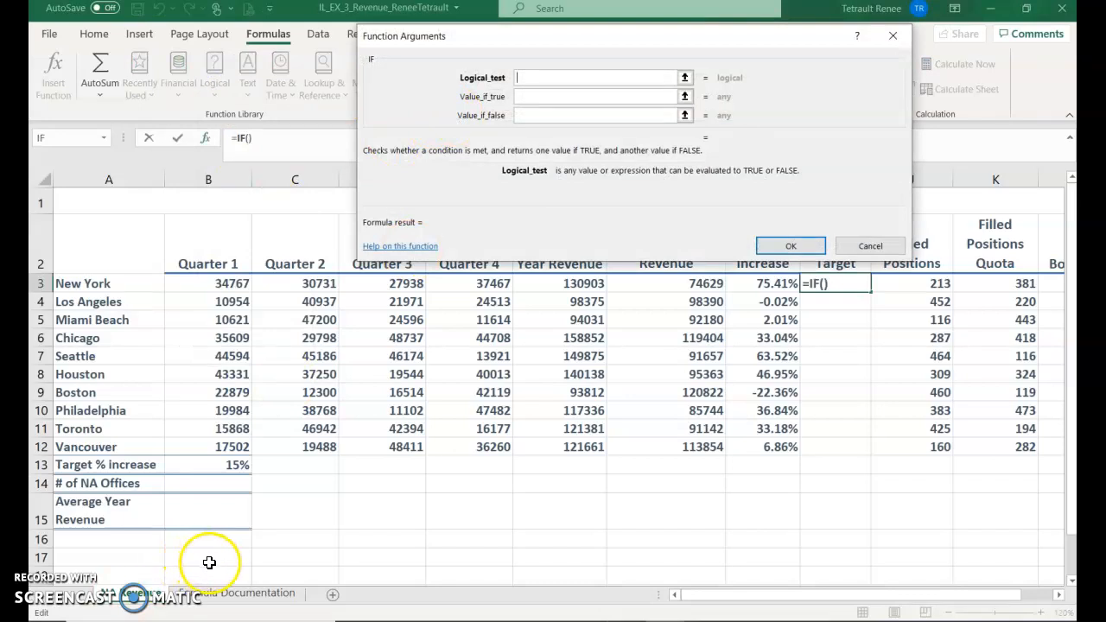
type("H")
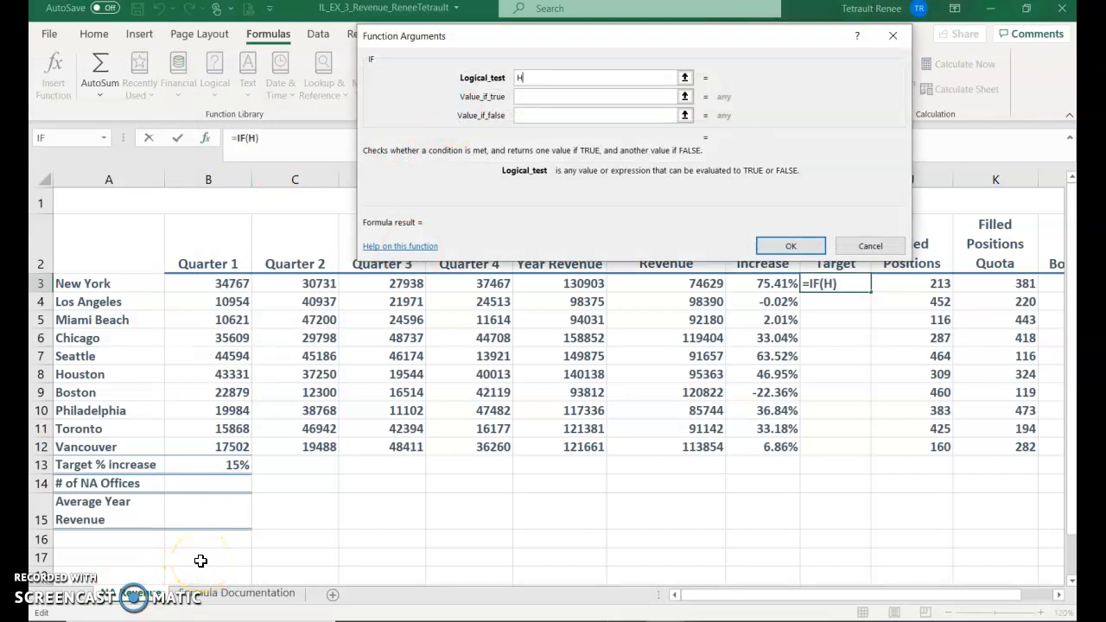
type("3>")
type("B13")
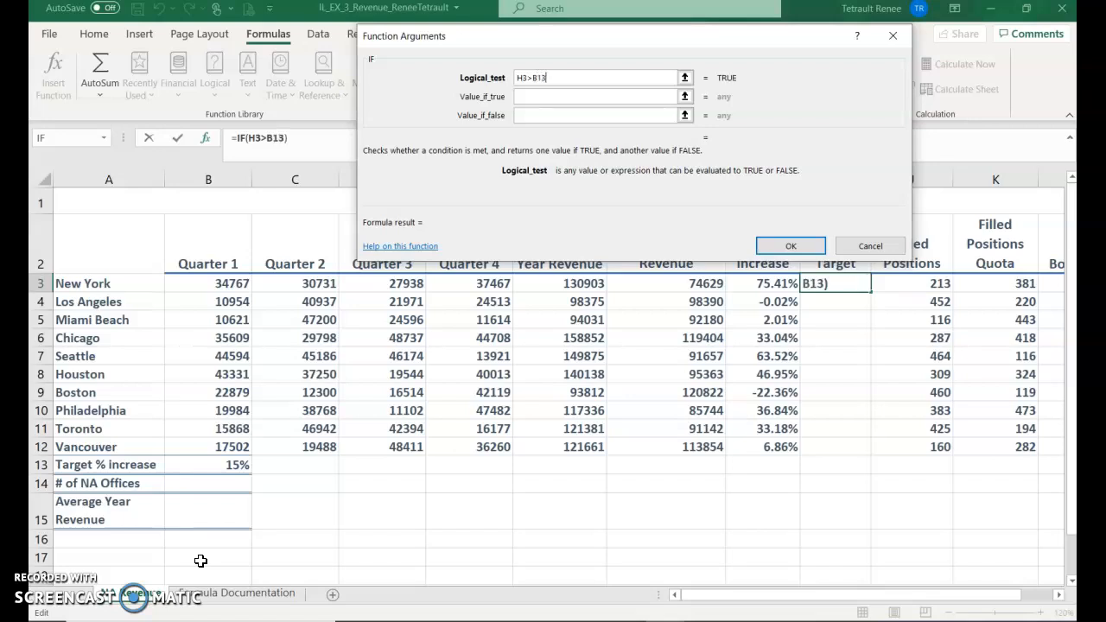
Replace B13 in the IF function's logical test with the absolute reference $B$13.
left_click(206, 548)
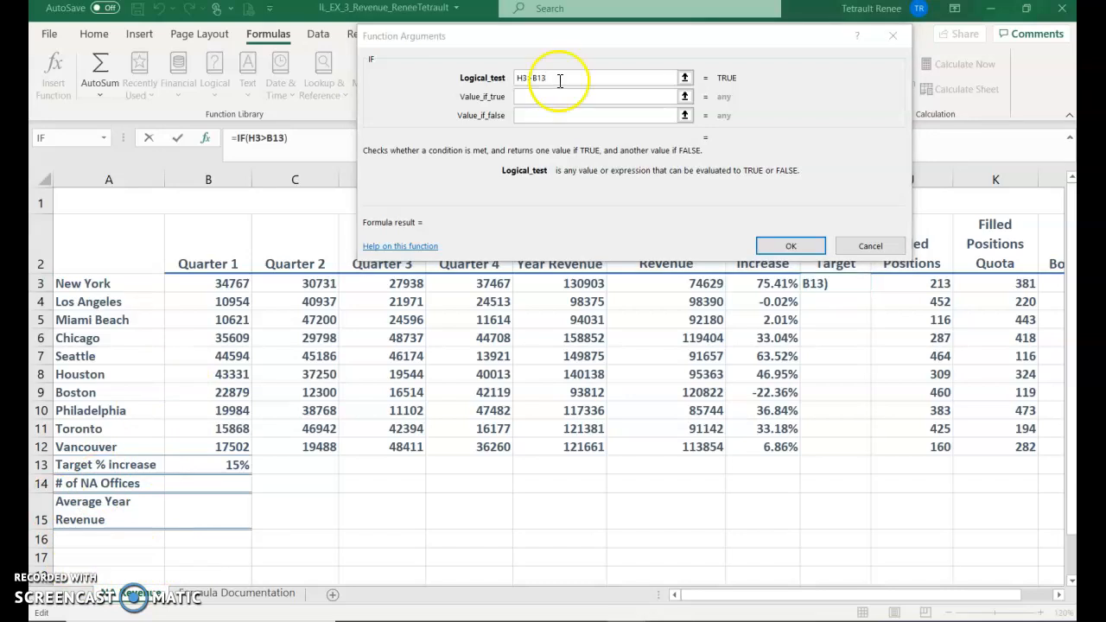
left_click(560, 80)
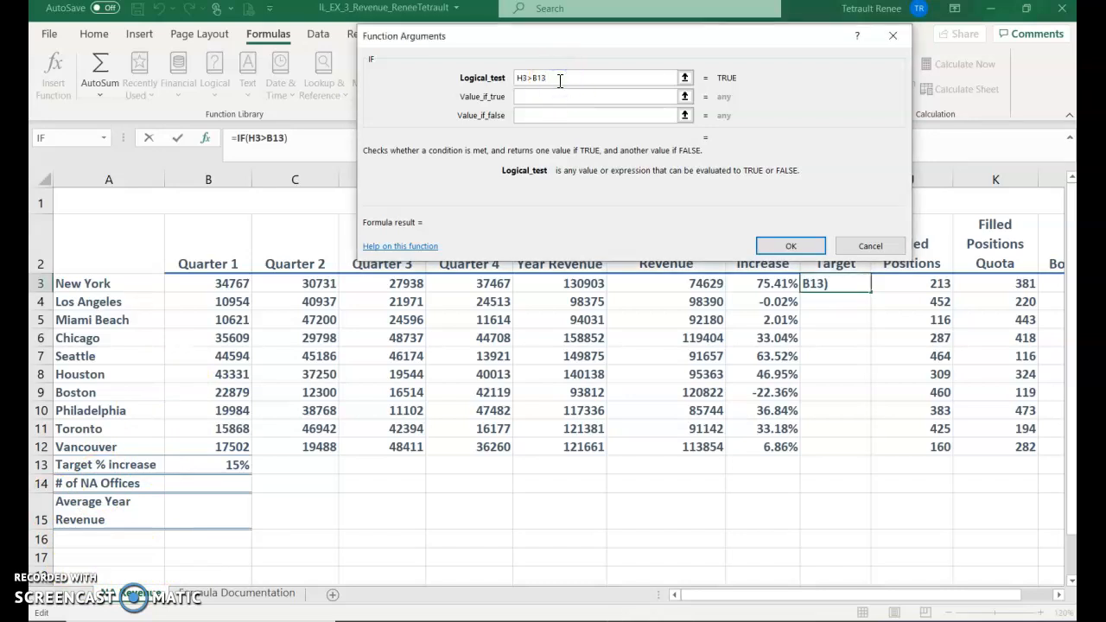
key("BackSpace")
key("BackSpace")
key("BackSpace")
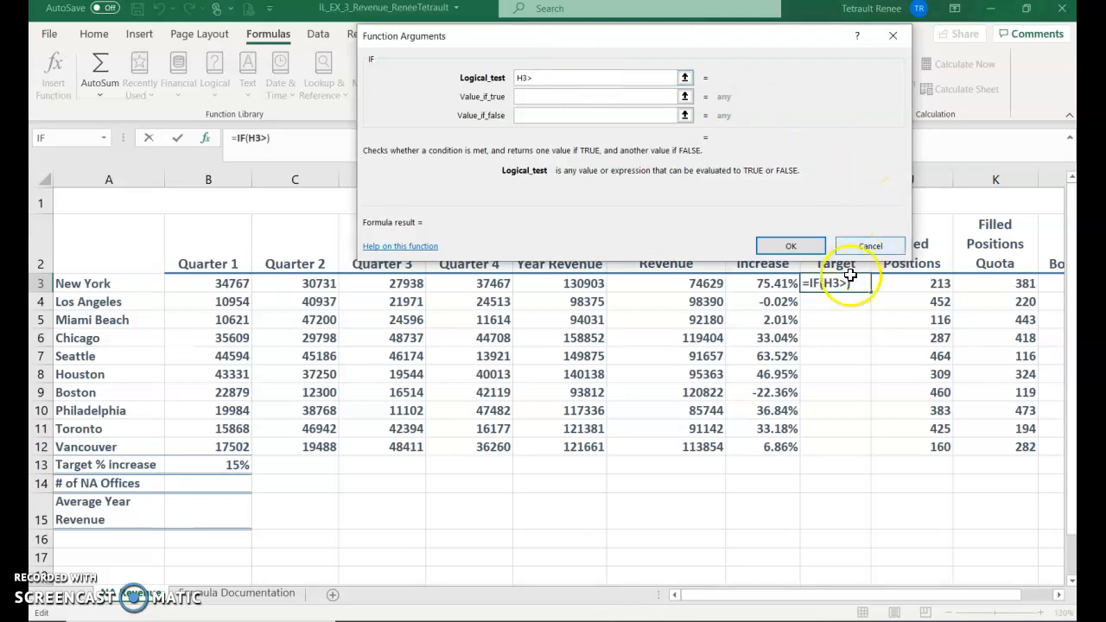
left_click(235, 462)
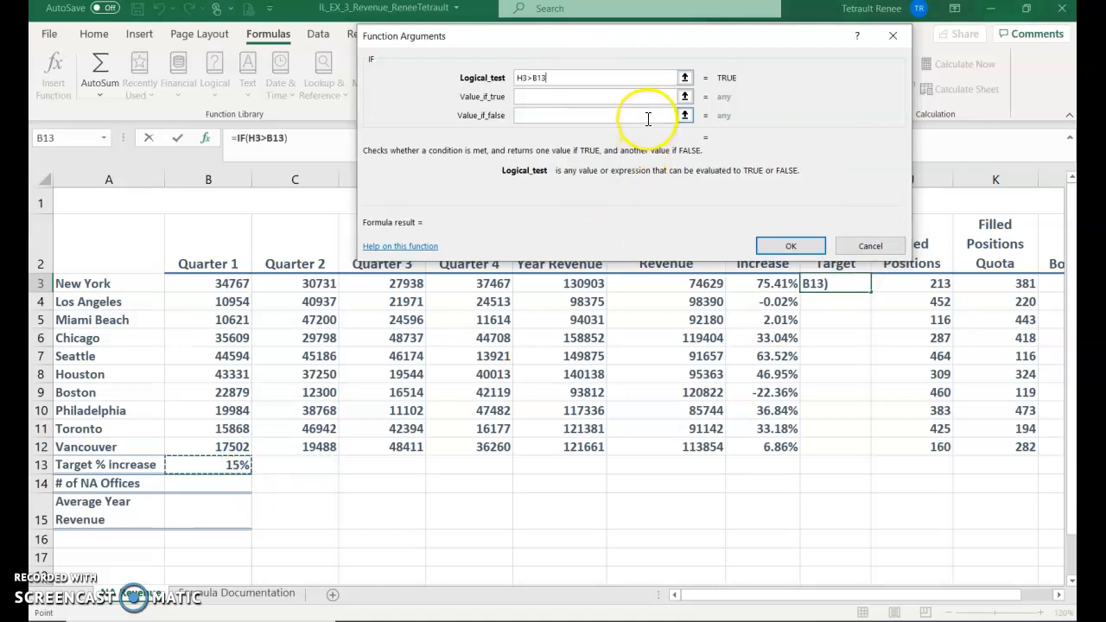
key("F4")
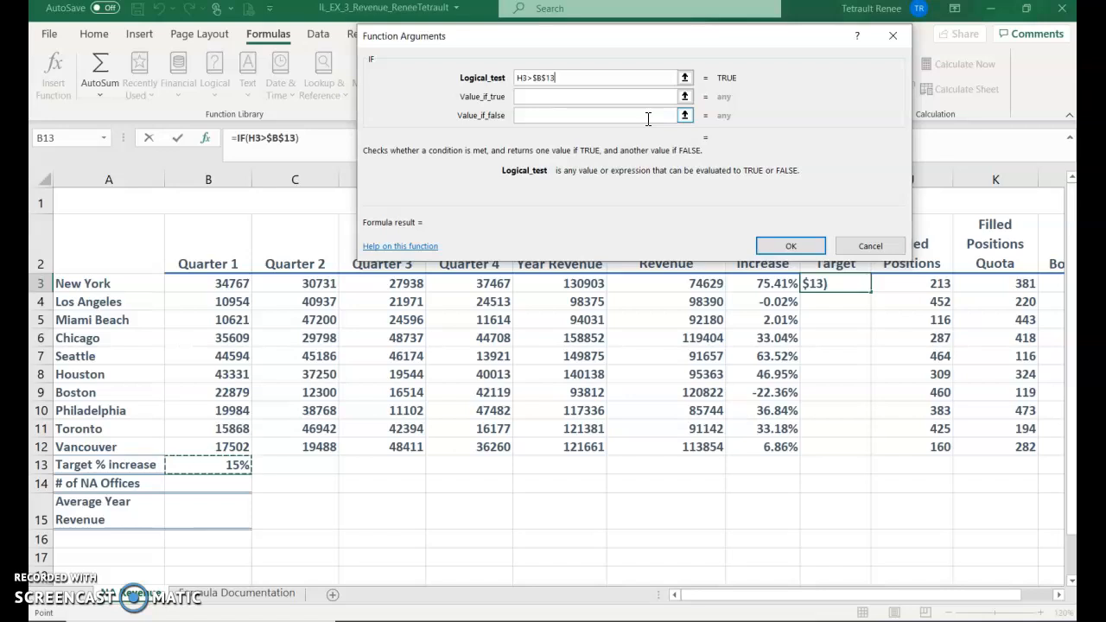
Have the IF function return MET if true and MISSED if false, and copy the formula from I3 down through I12.
key("Tab")
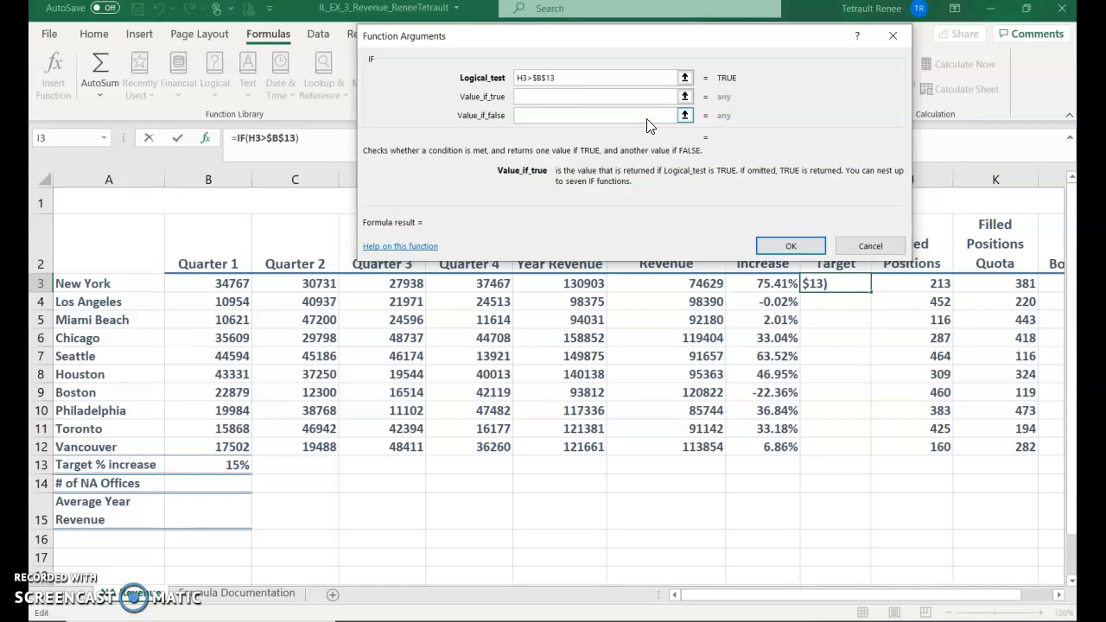
type("MET")
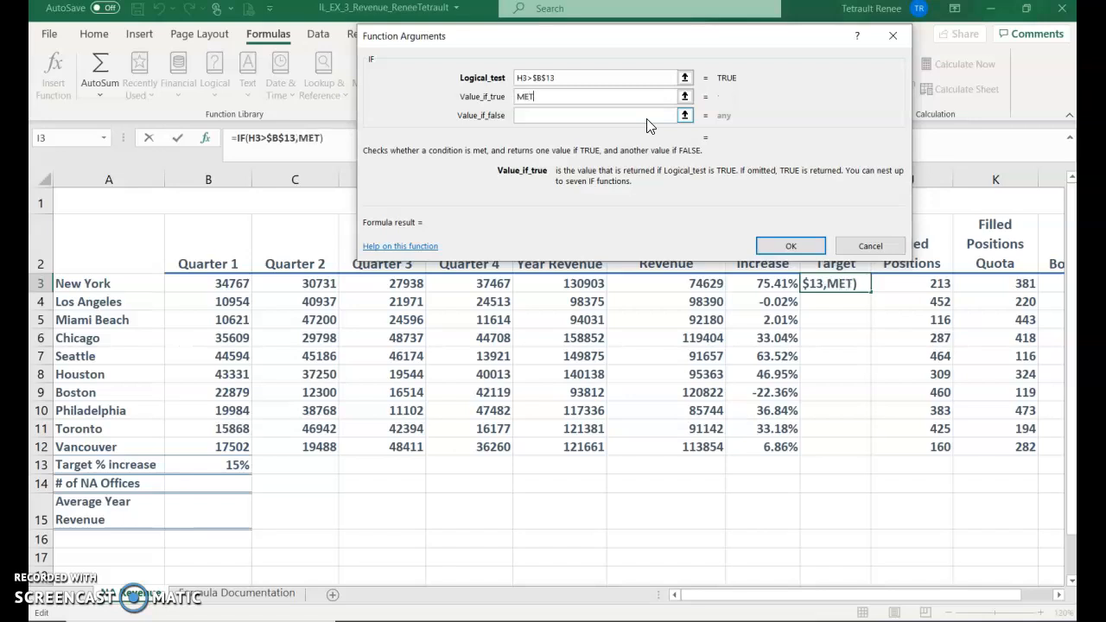
left_click(647, 118)
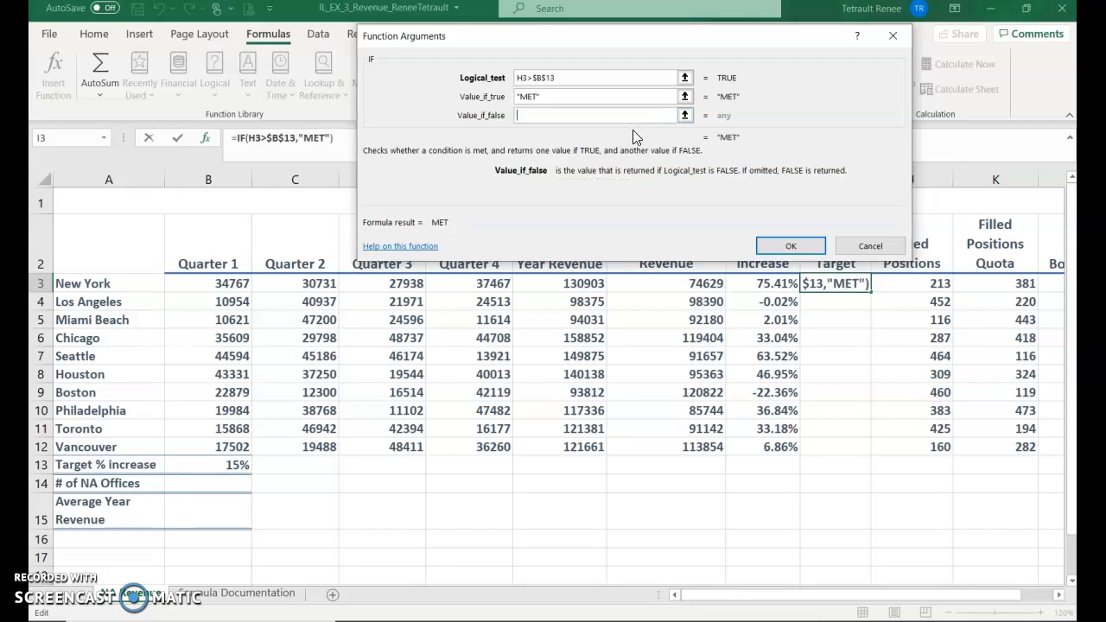
type("MISSED")
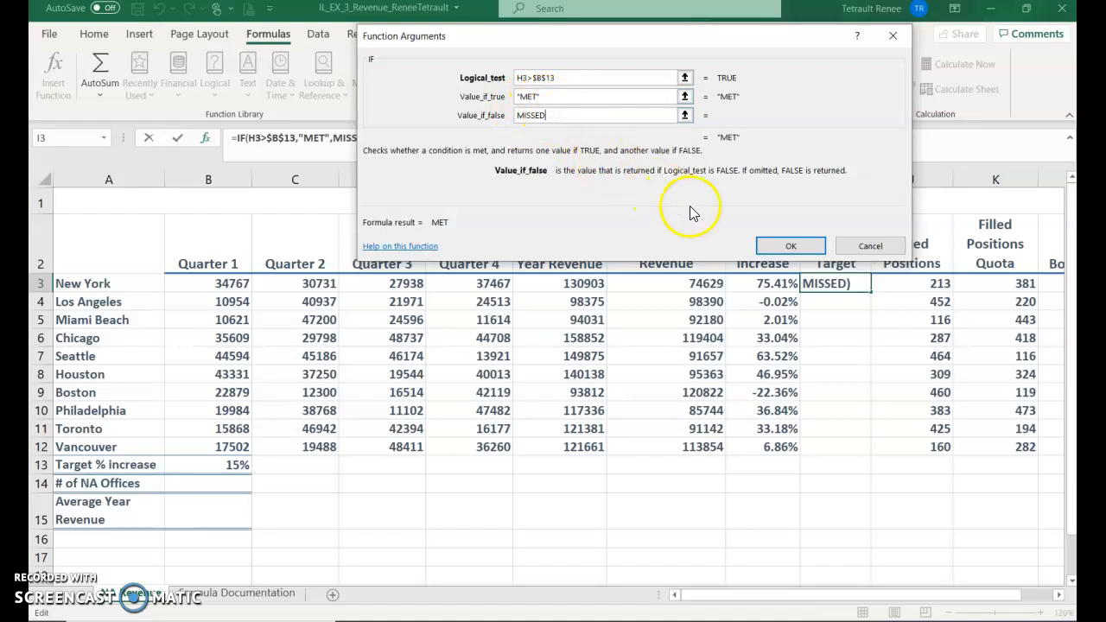
left_click(794, 248)
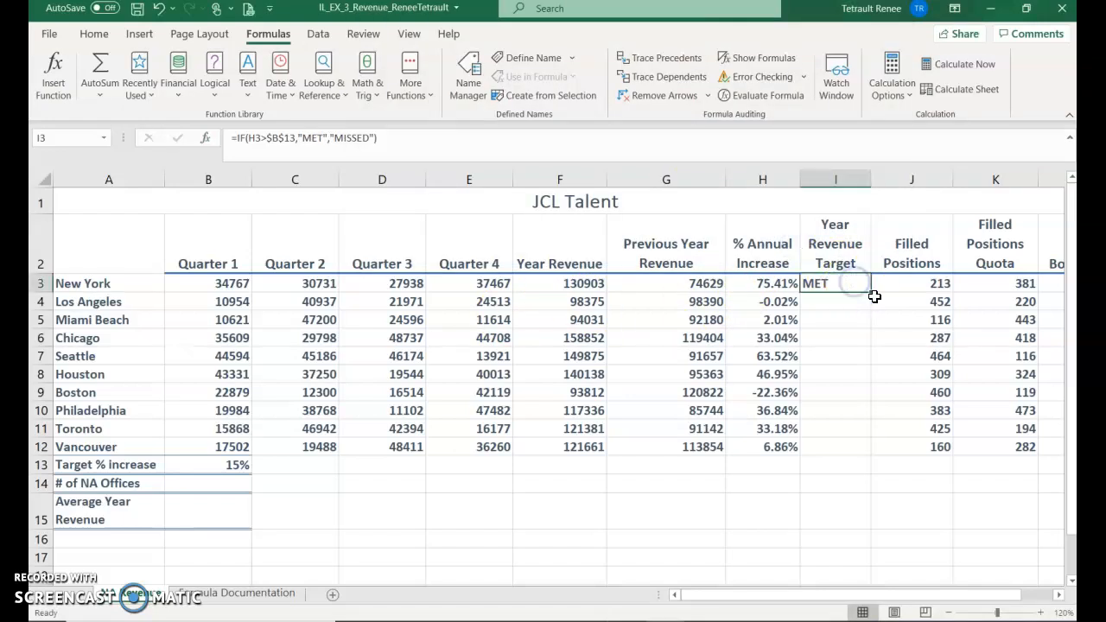
left_click_drag(874, 294, 882, 450)
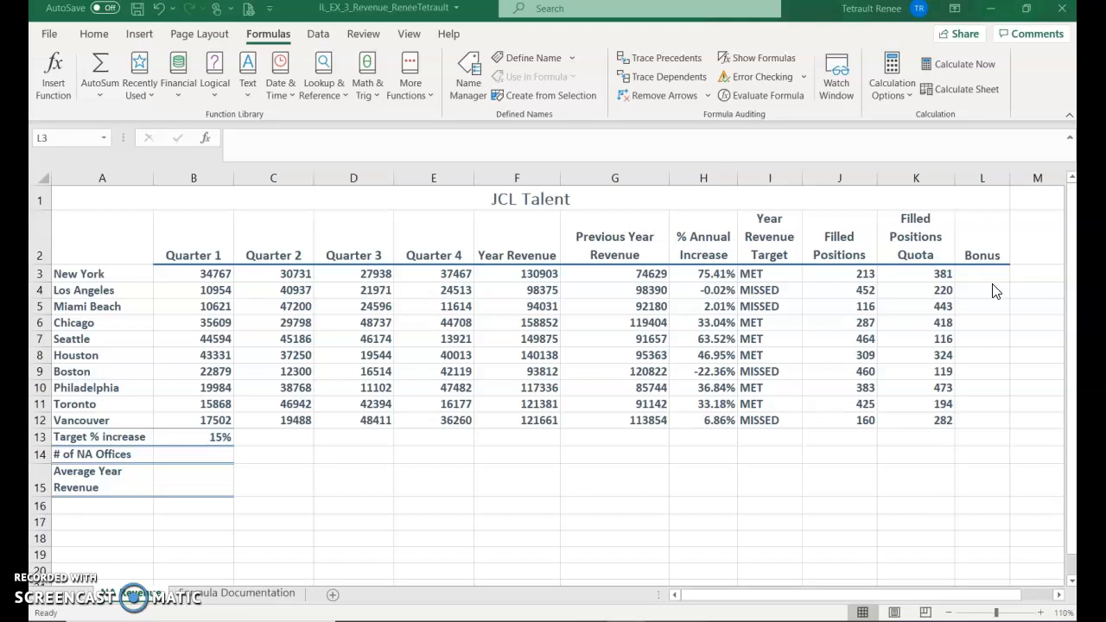
Insert an AND function in New York's Bonus cell L3 with J3>=K3 as the first condition.
left_click(989, 274)
left_click(989, 274)
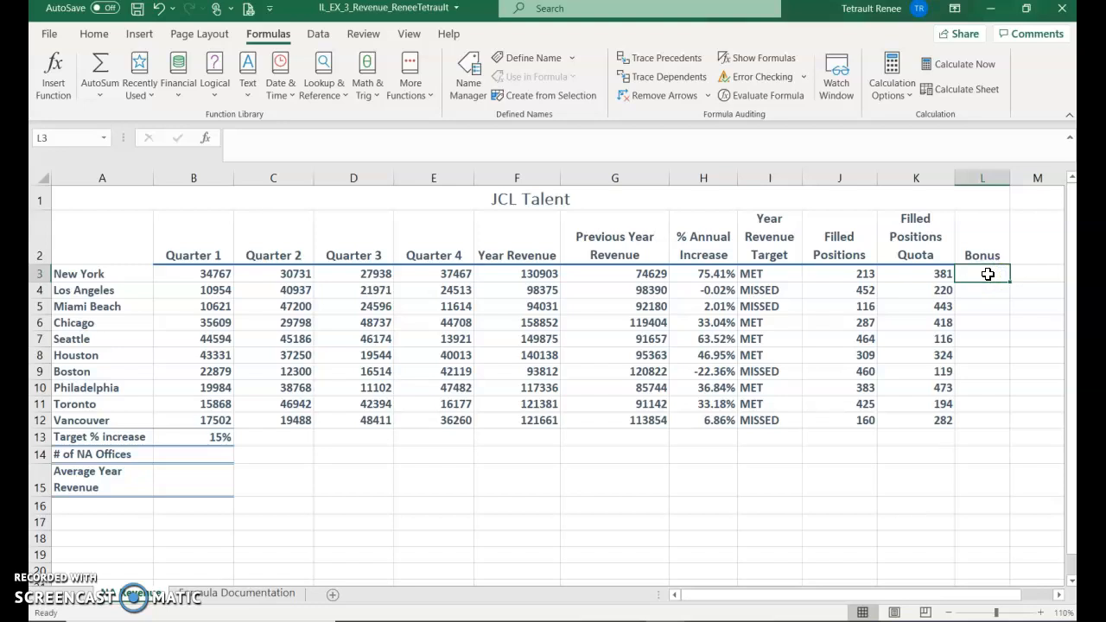
left_click(271, 39)
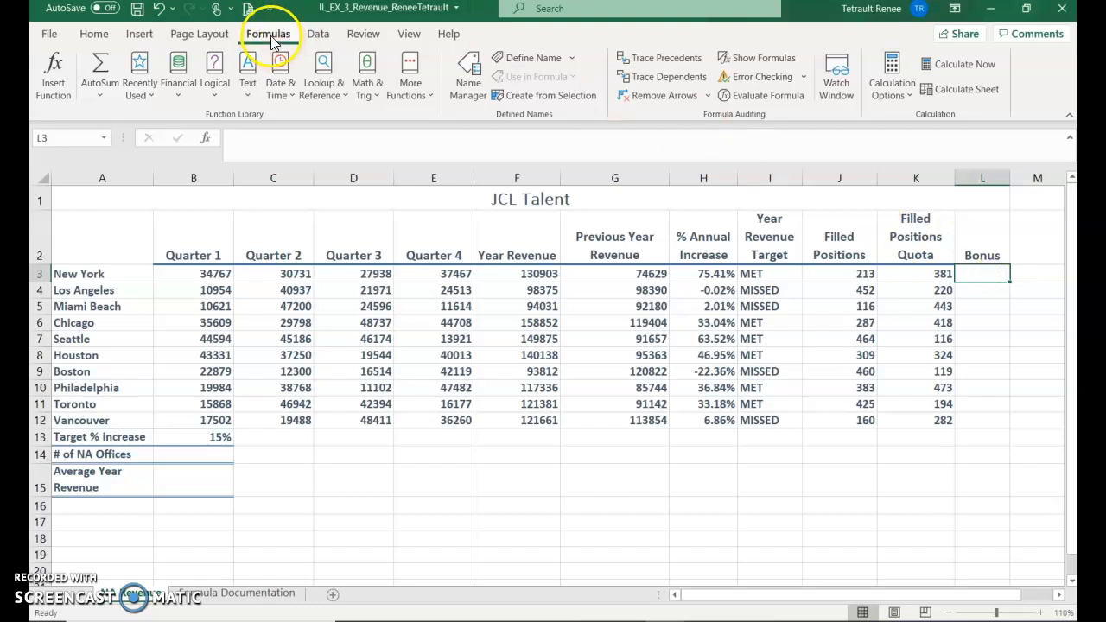
left_click(216, 78)
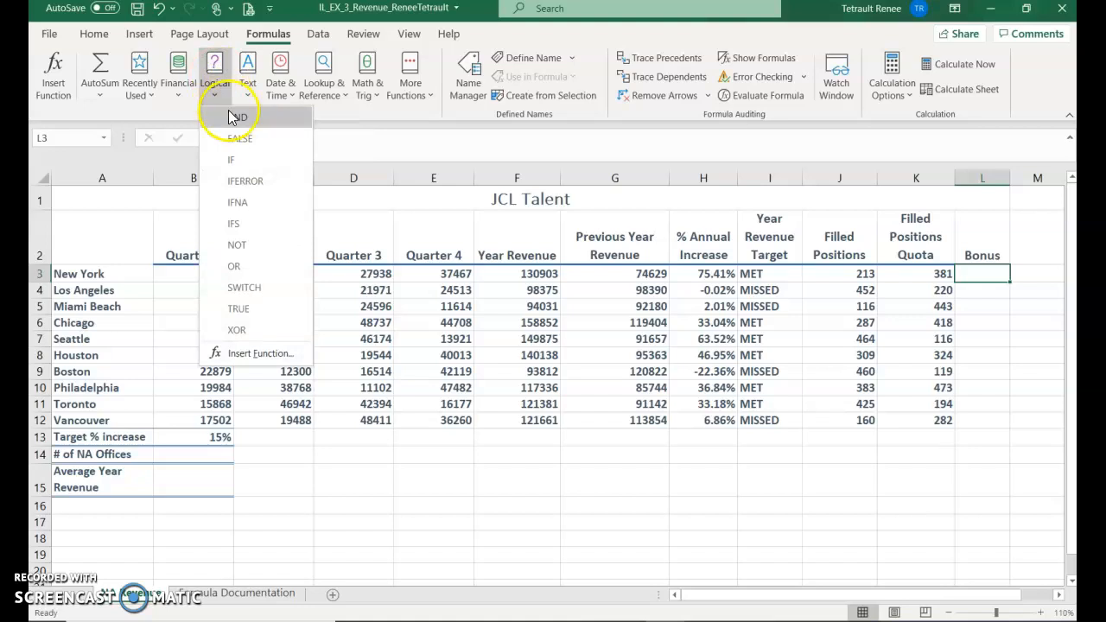
left_click(233, 118)
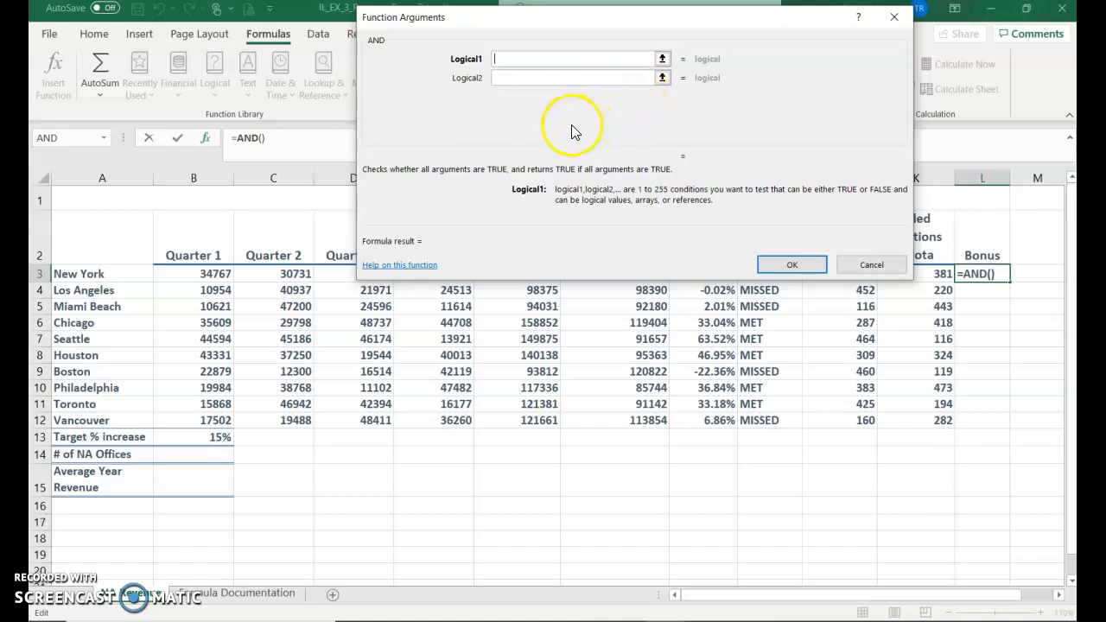
type("J3")
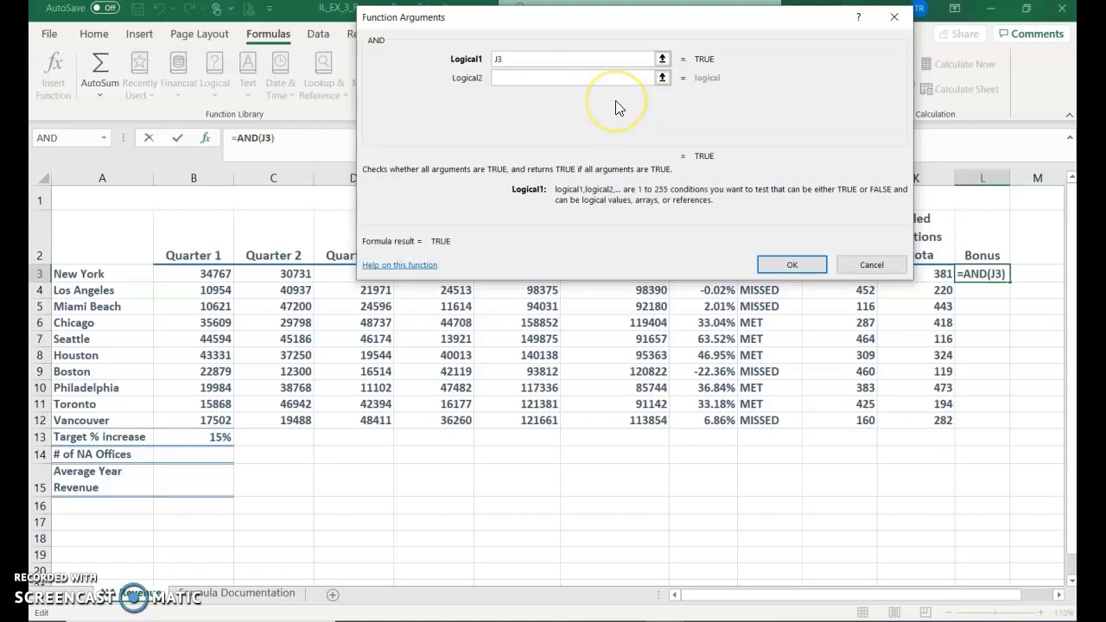
type(">")
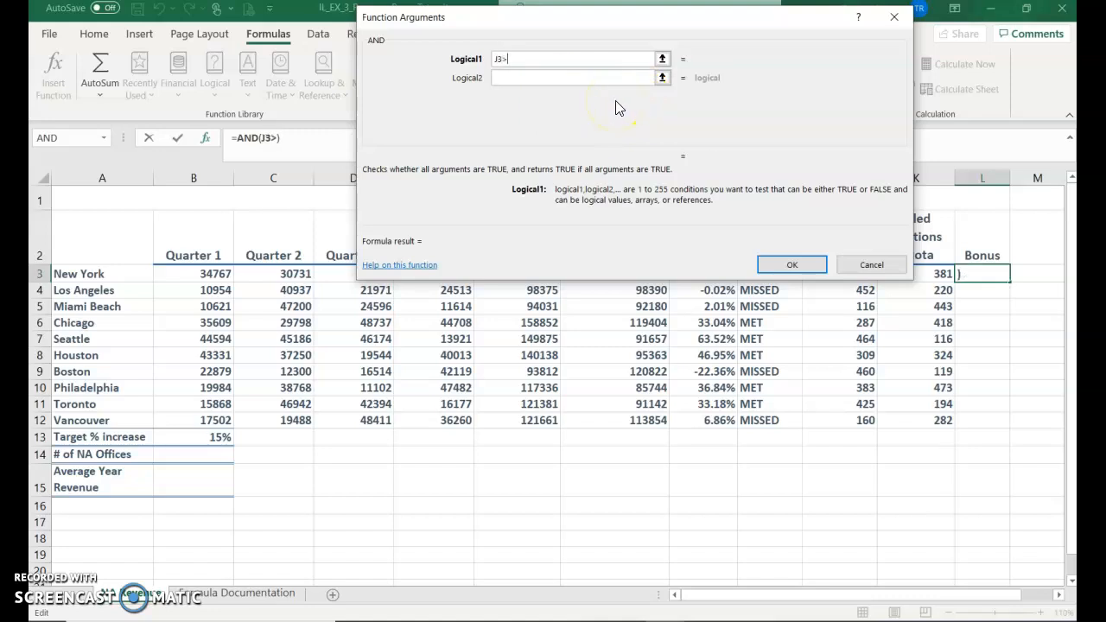
type("=K3")
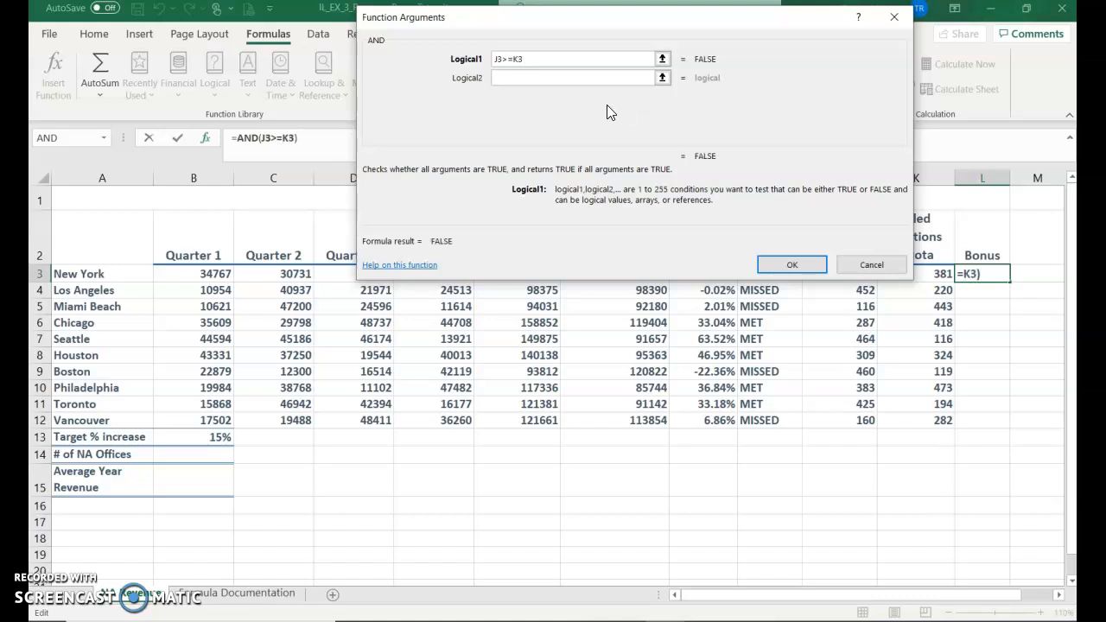
Add I3="MET" as the second condition of the AND function and enter the formula in L3.
key("Tab")
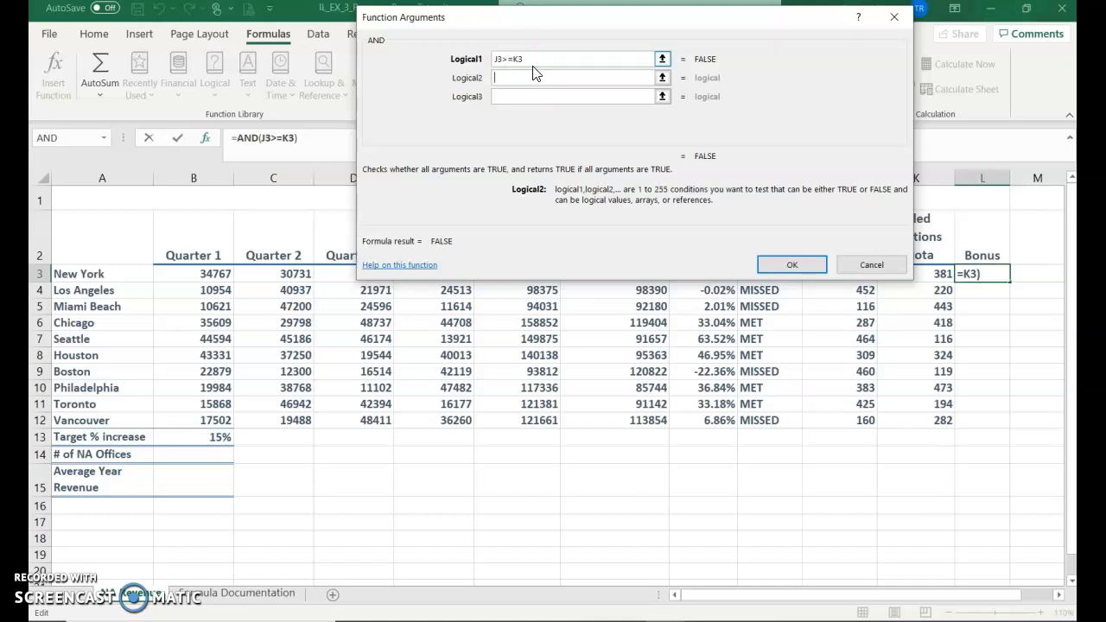
left_click(567, 79)
type("I3")
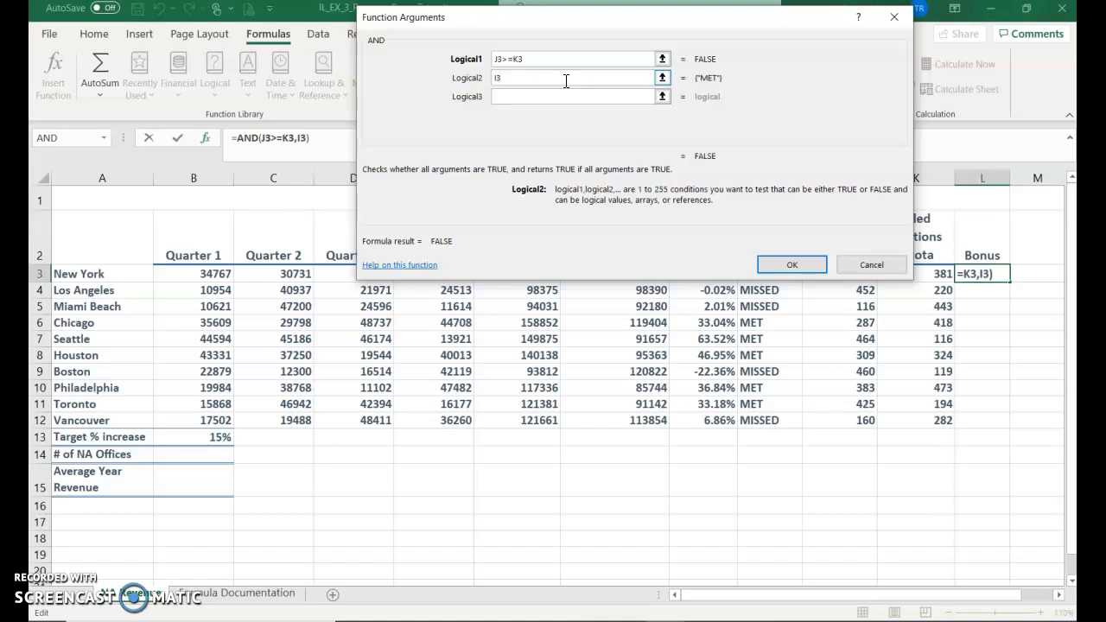
type("=")
type("MET\"")
left_click(566, 65)
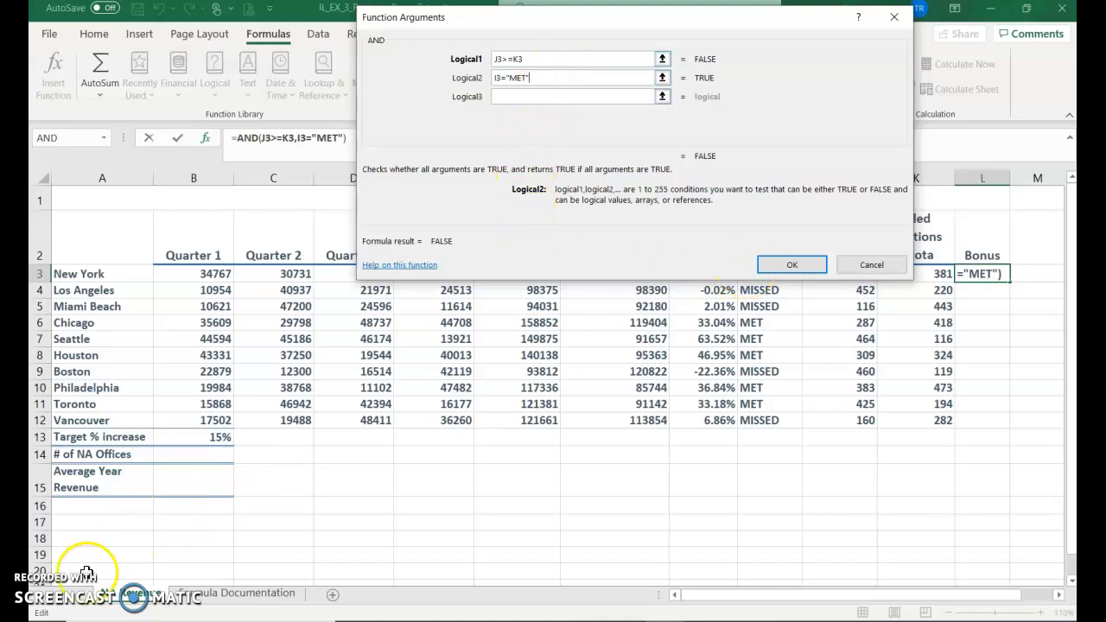
left_click(794, 267)
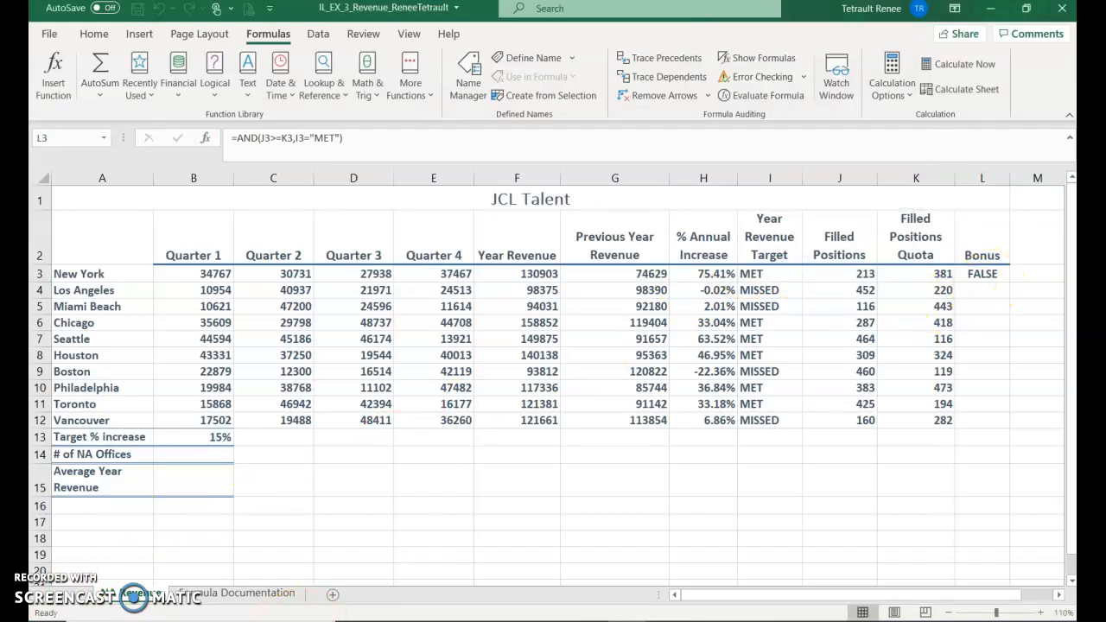
Copy the AND formula from New York's Bonus cell L3 down through L12.
left_click(994, 276)
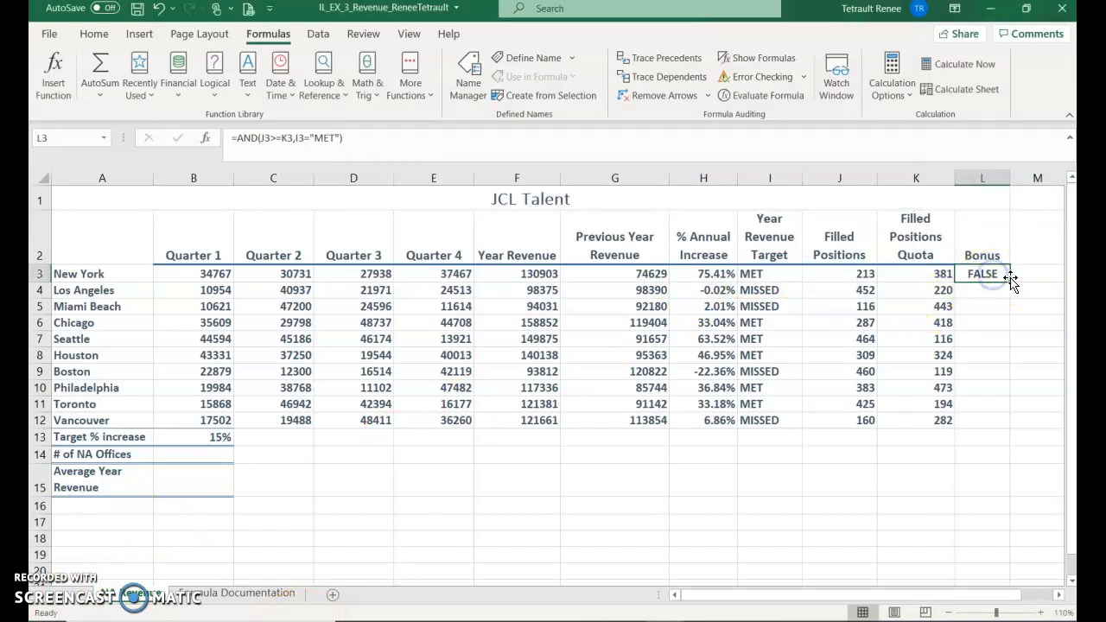
left_click_drag(1011, 284, 1004, 430)
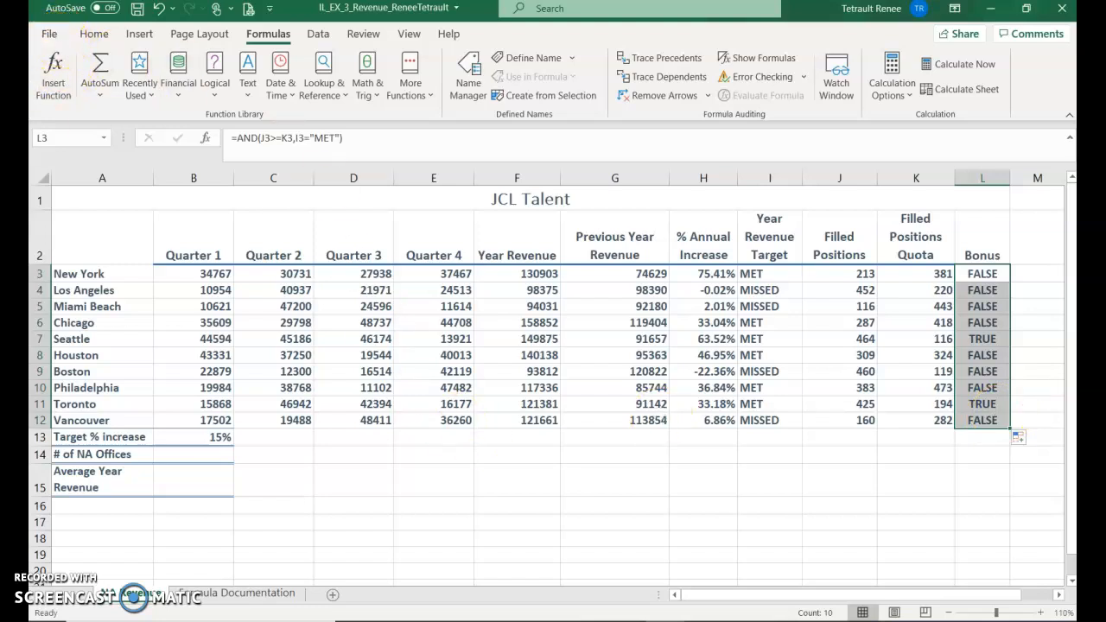
Calculate the average of the Year Revenue range F3:F12 in cell B15 with the AVERAGE function.
left_click(215, 485)
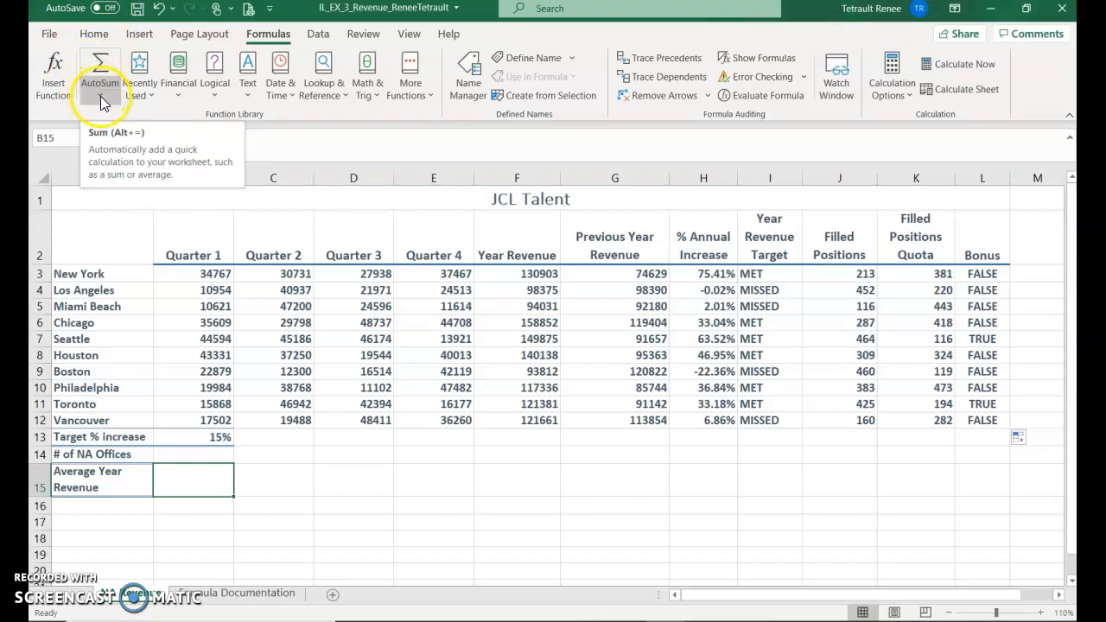
left_click(94, 34)
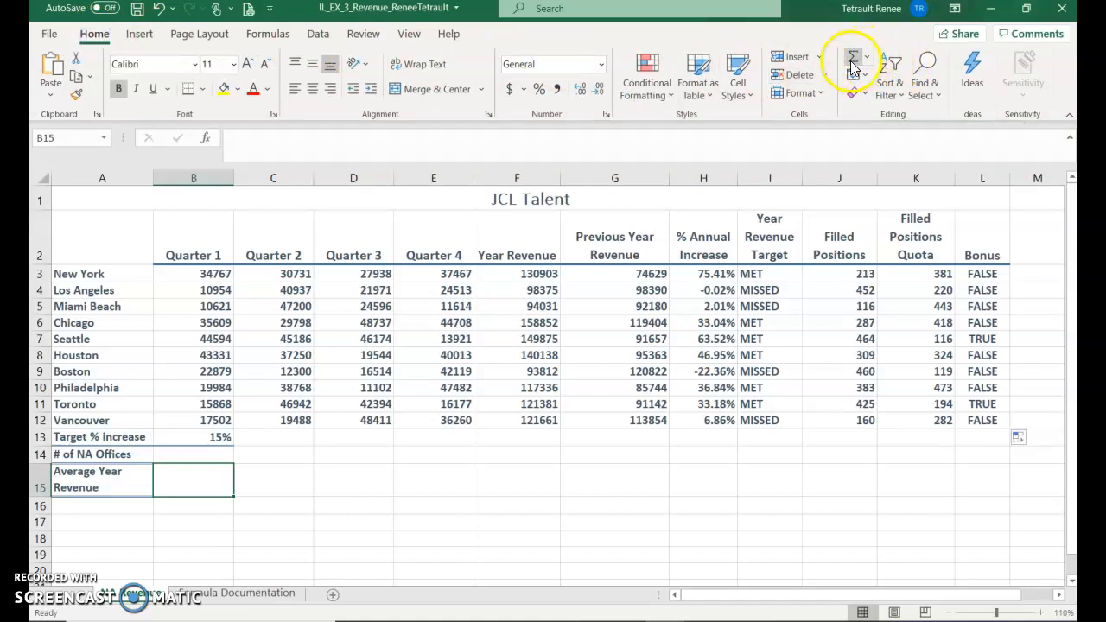
left_click(286, 35)
left_click(101, 90)
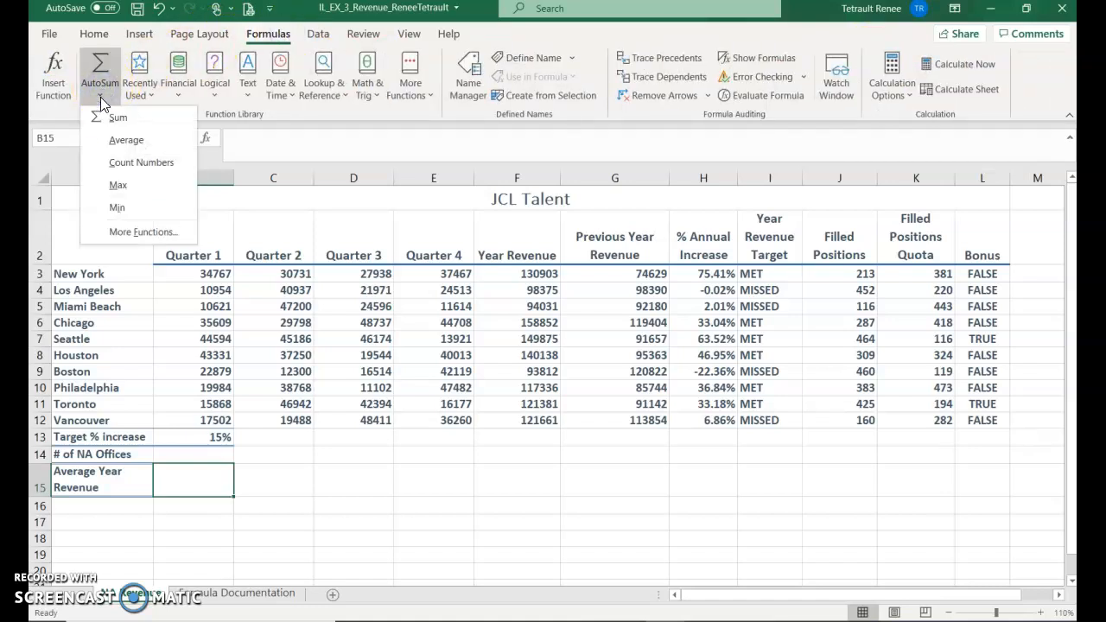
left_click(127, 140)
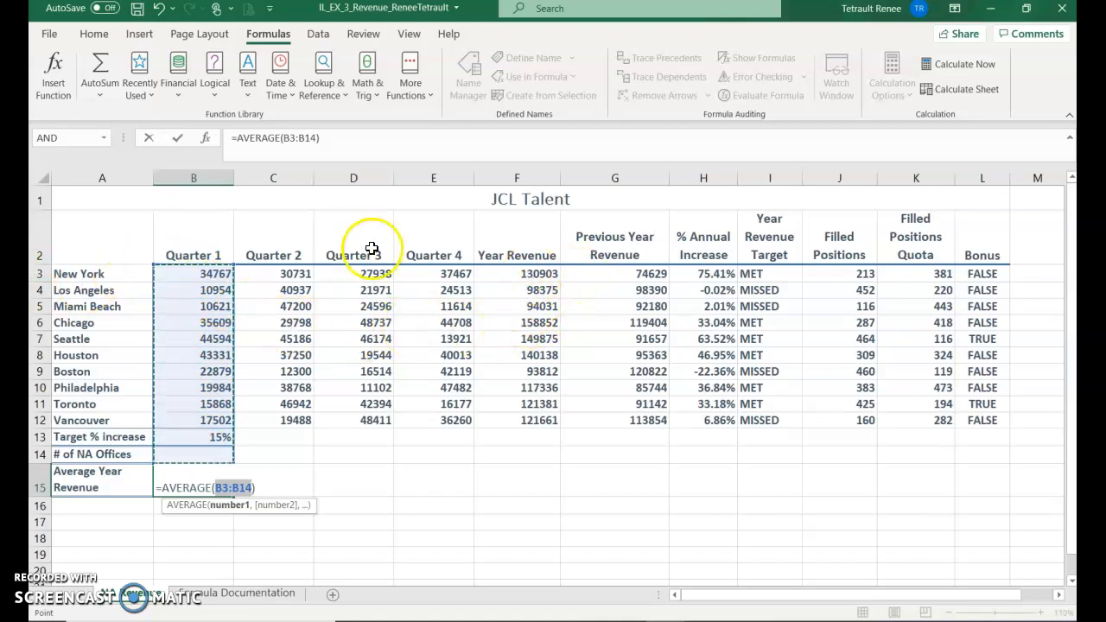
left_click(524, 274)
left_click_drag(524, 273, 531, 420)
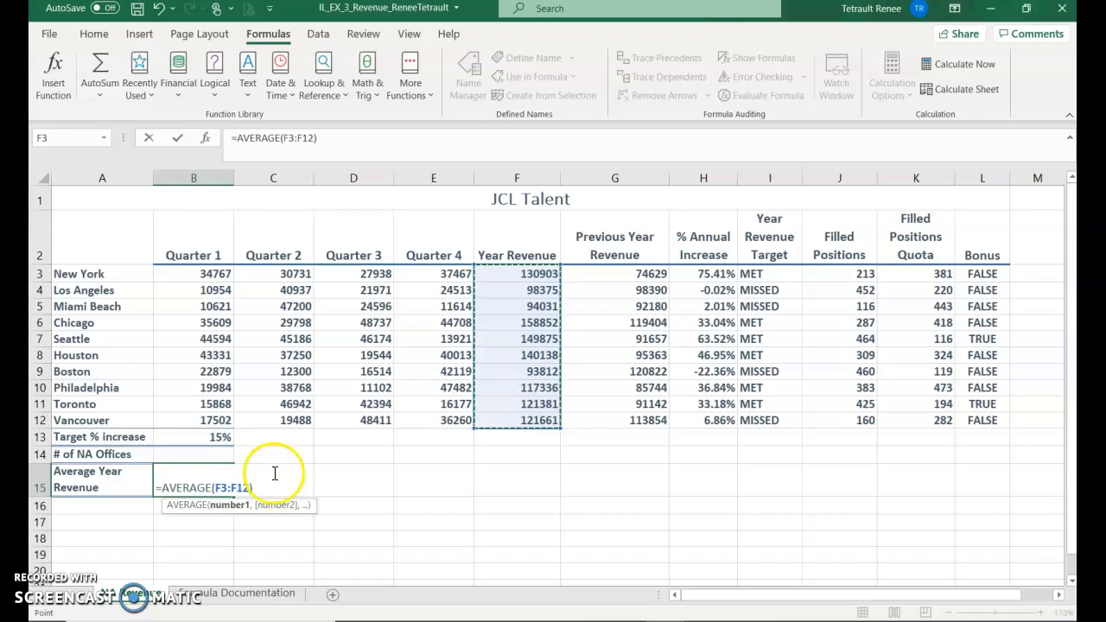
left_click(174, 141)
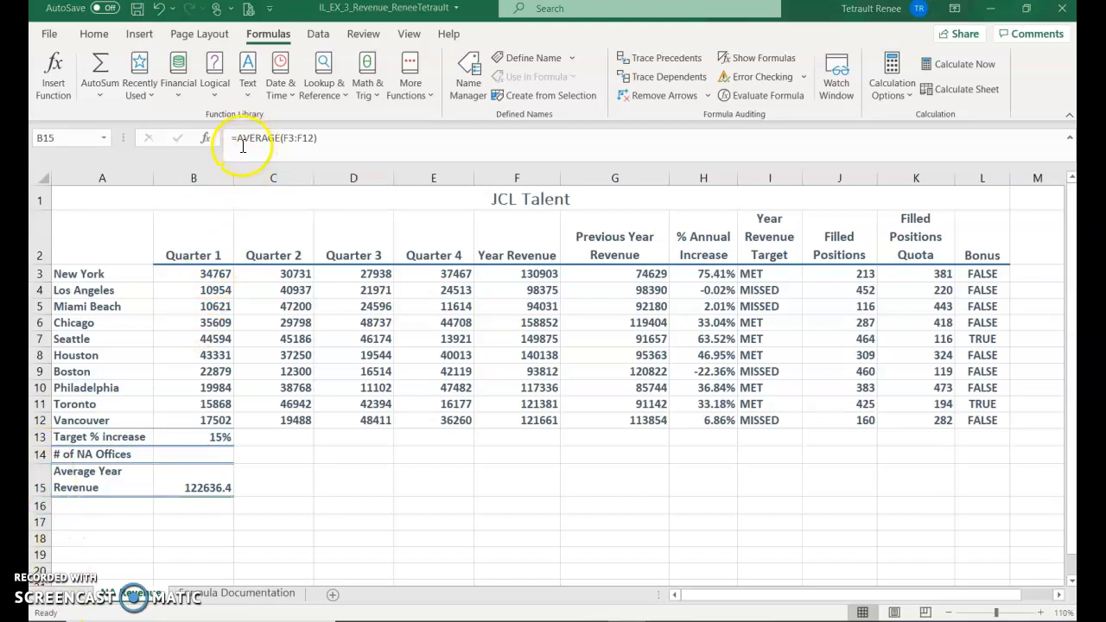
left_click(238, 142)
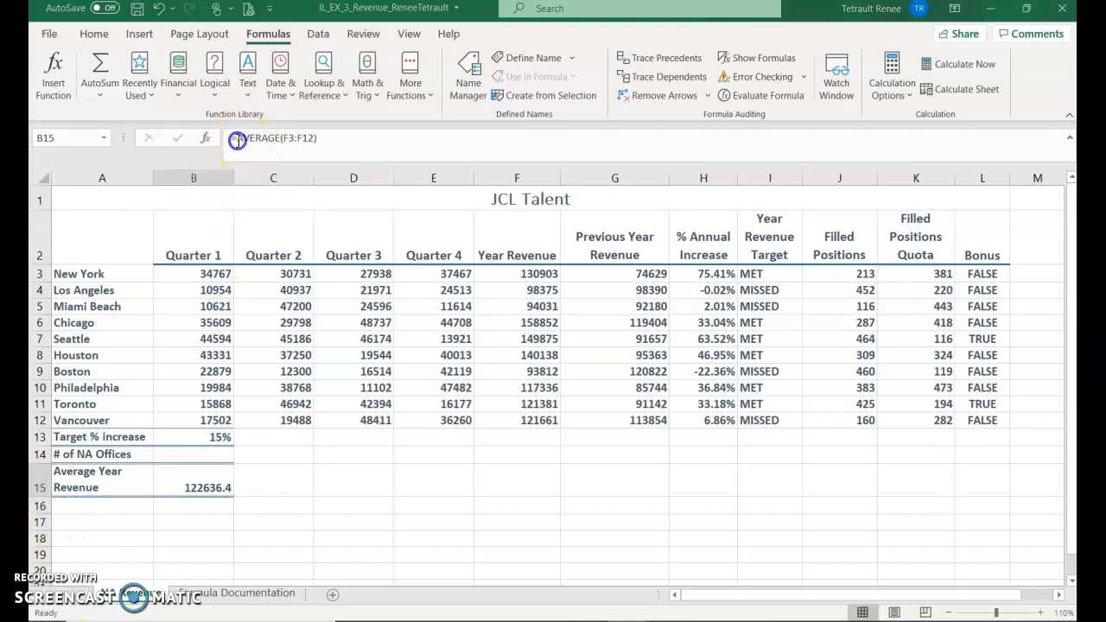
left_click(240, 143)
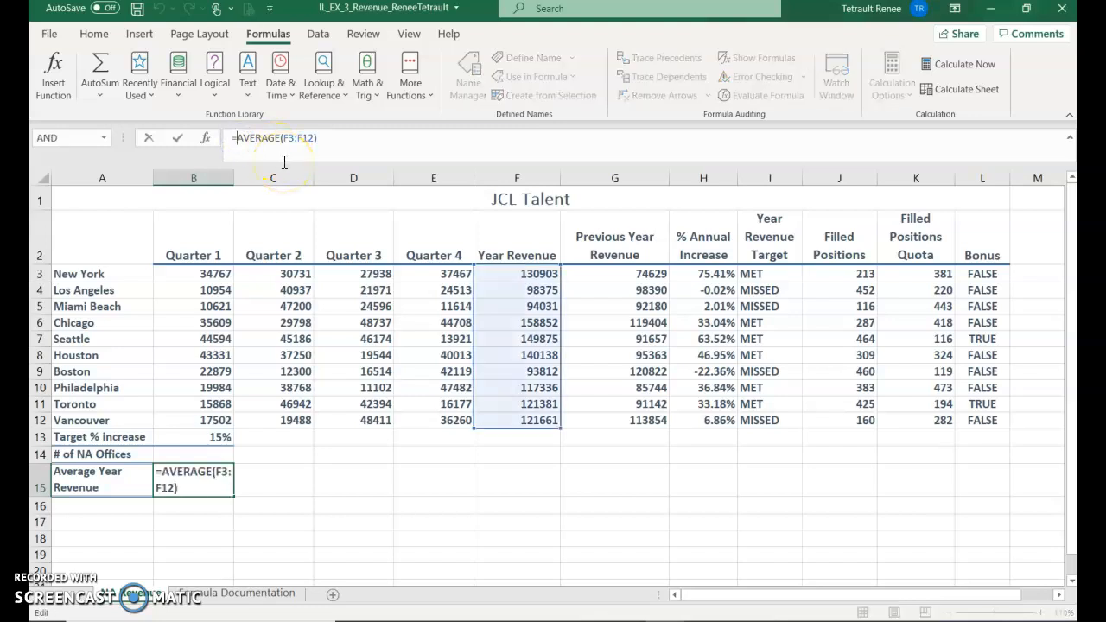
type("RO")
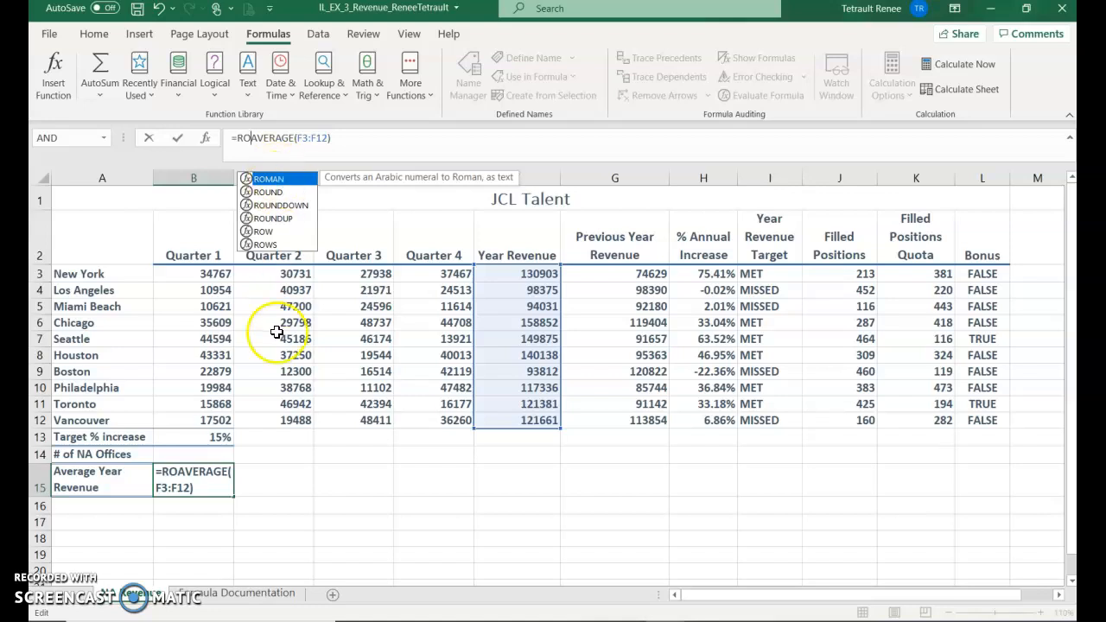
left_click(179, 141)
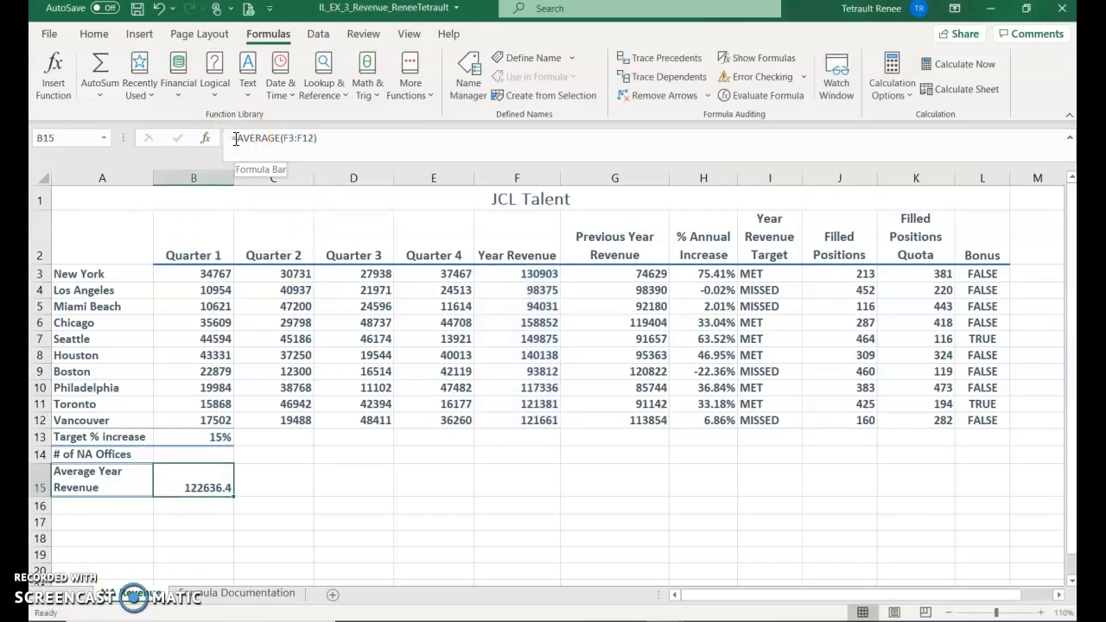
Nest B15's AVERAGE formula inside a ROUND function and try to enter it with 0 directly after the average.
left_click(238, 141)
left_click(293, 152)
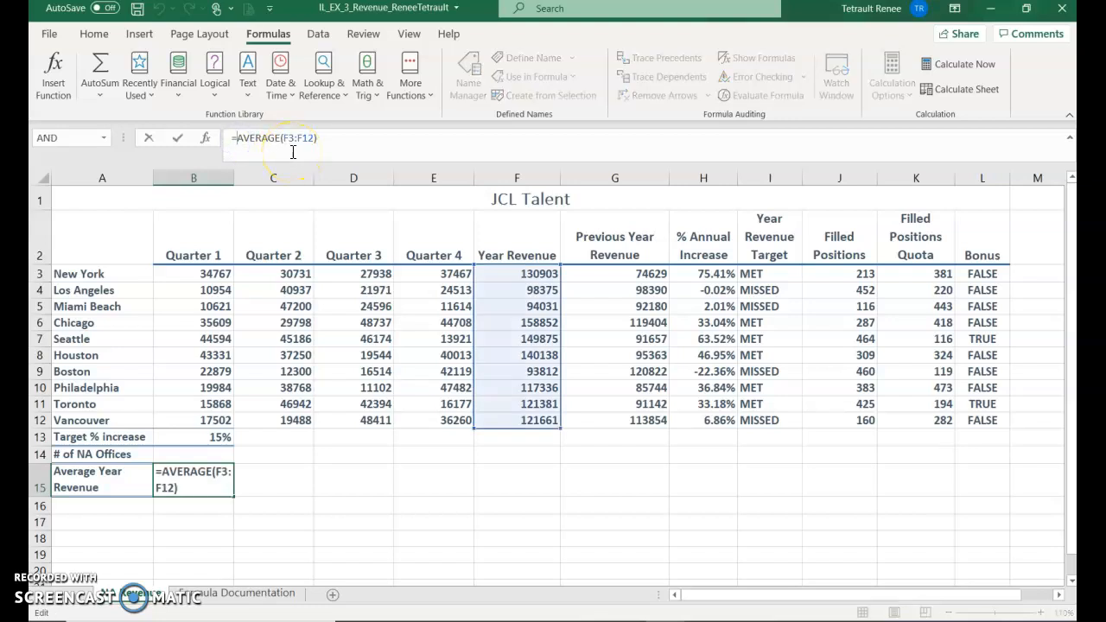
type("ROUND(")
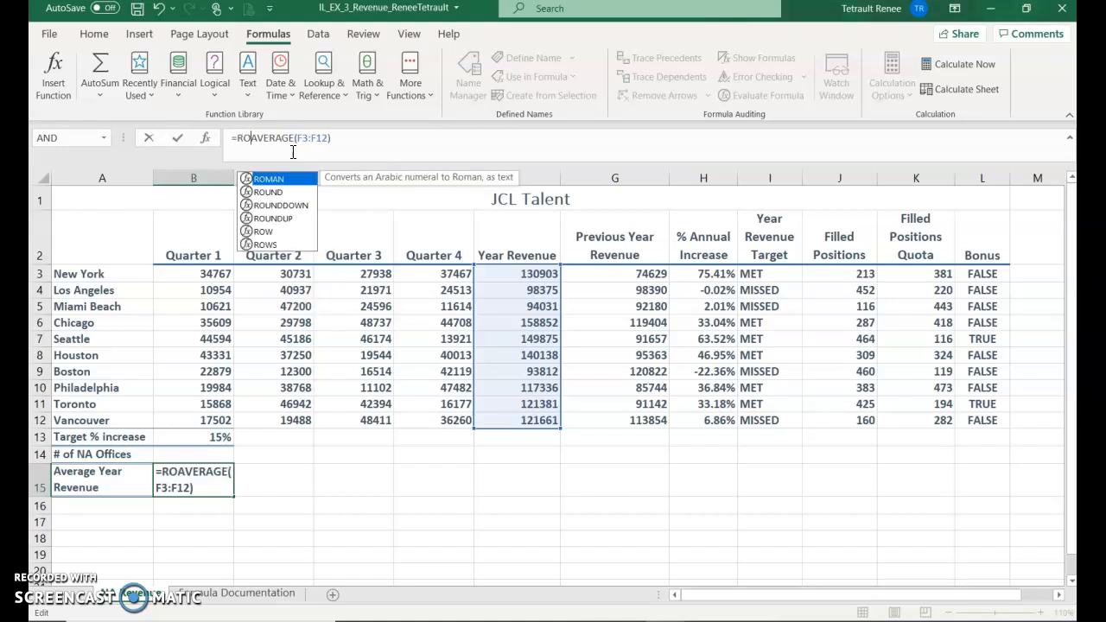
double_click(270, 192)
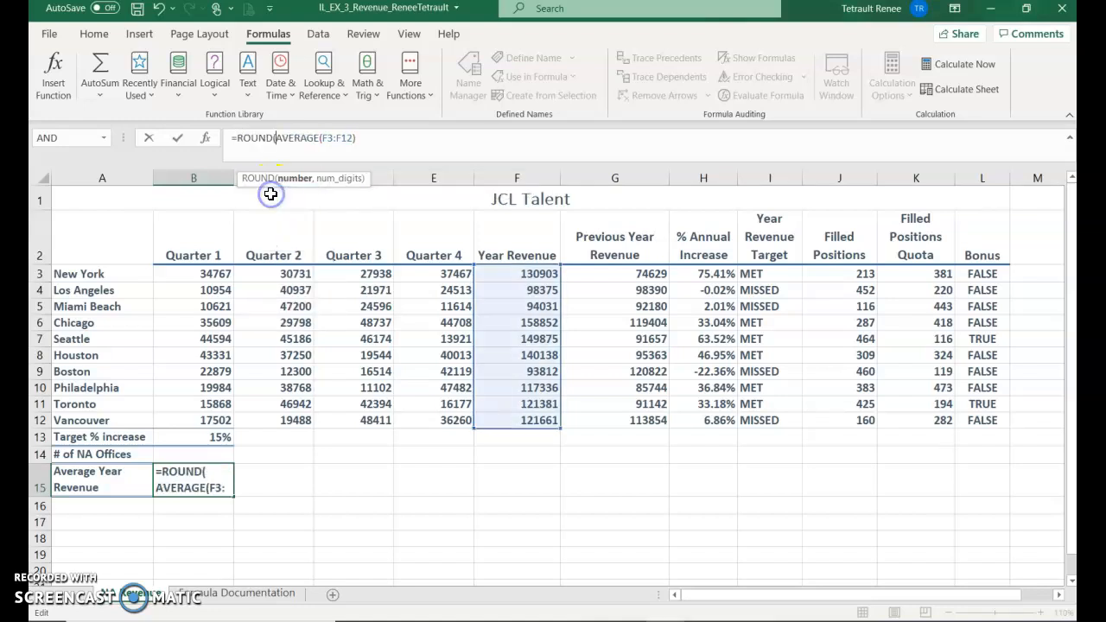
left_click(368, 138)
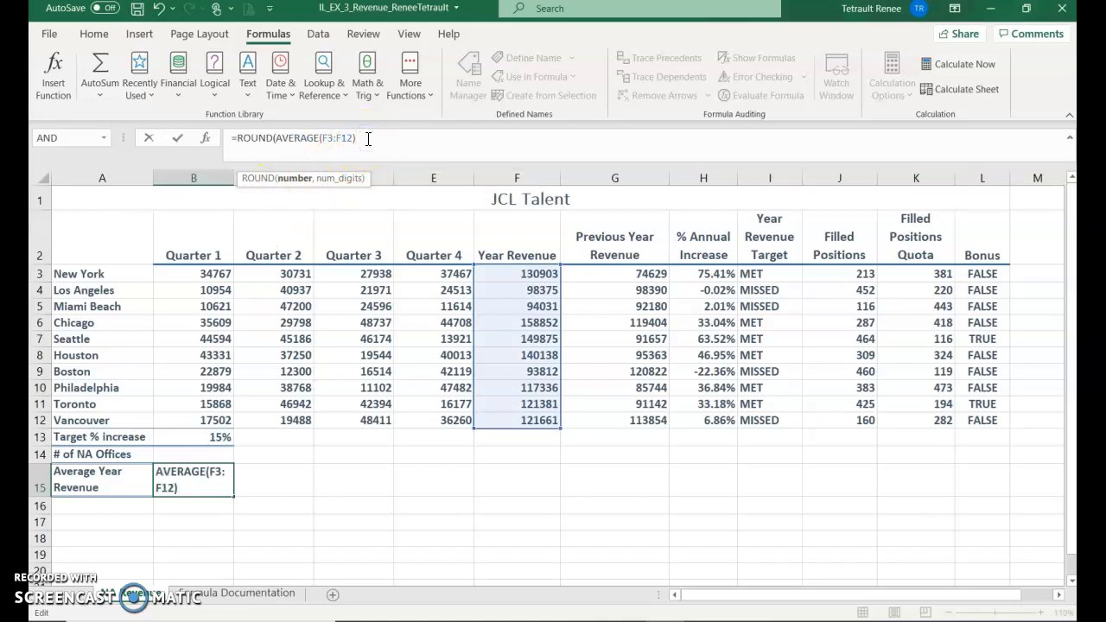
type("0)")
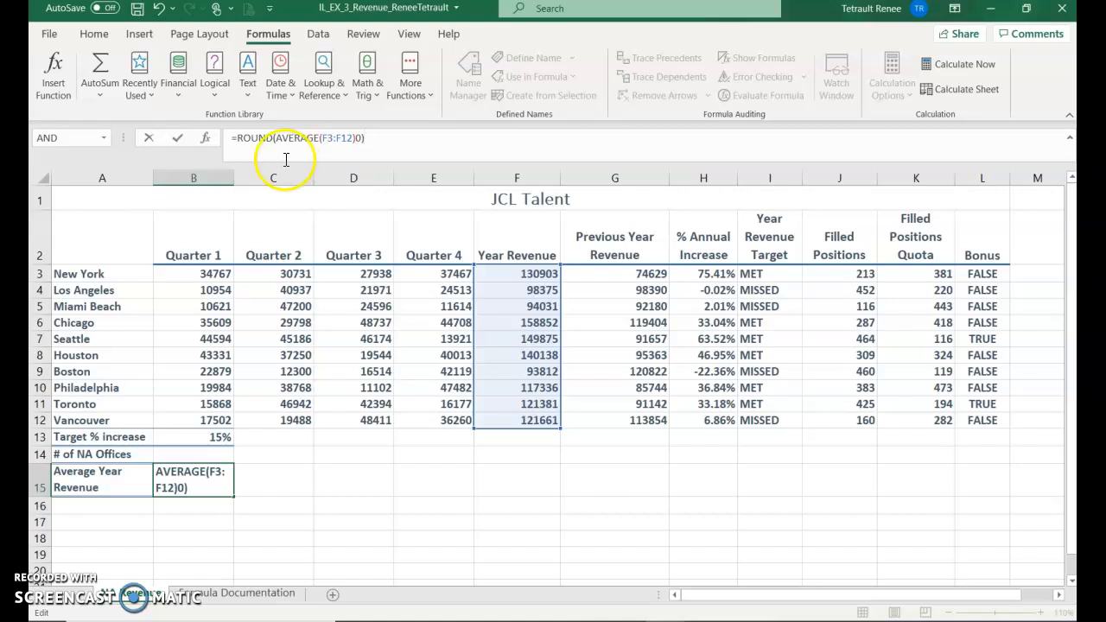
left_click(177, 138)
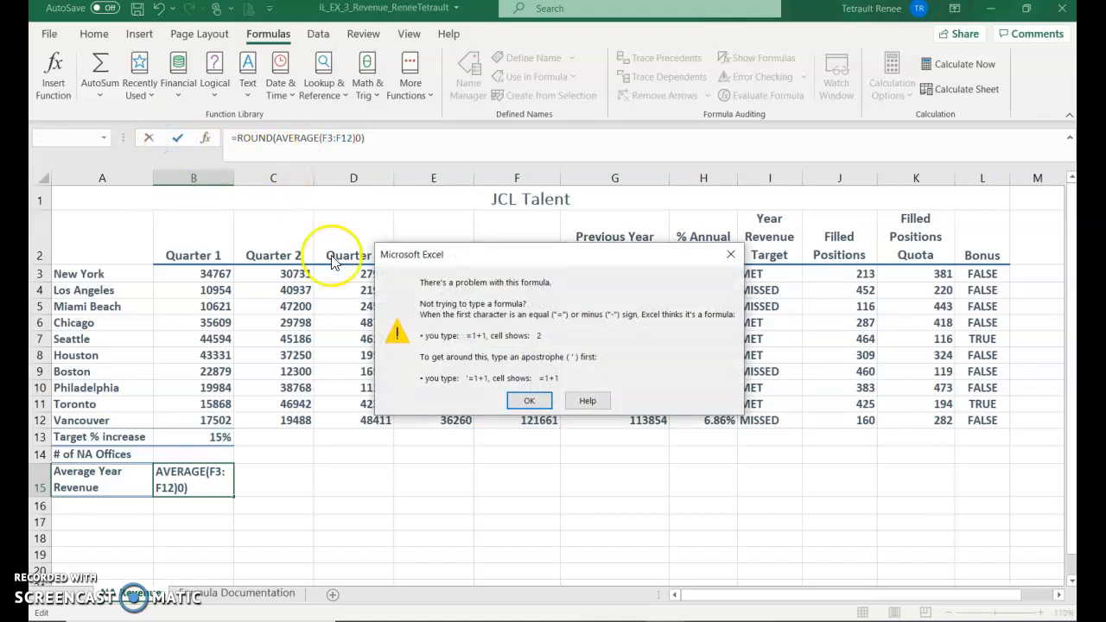
left_click(527, 399)
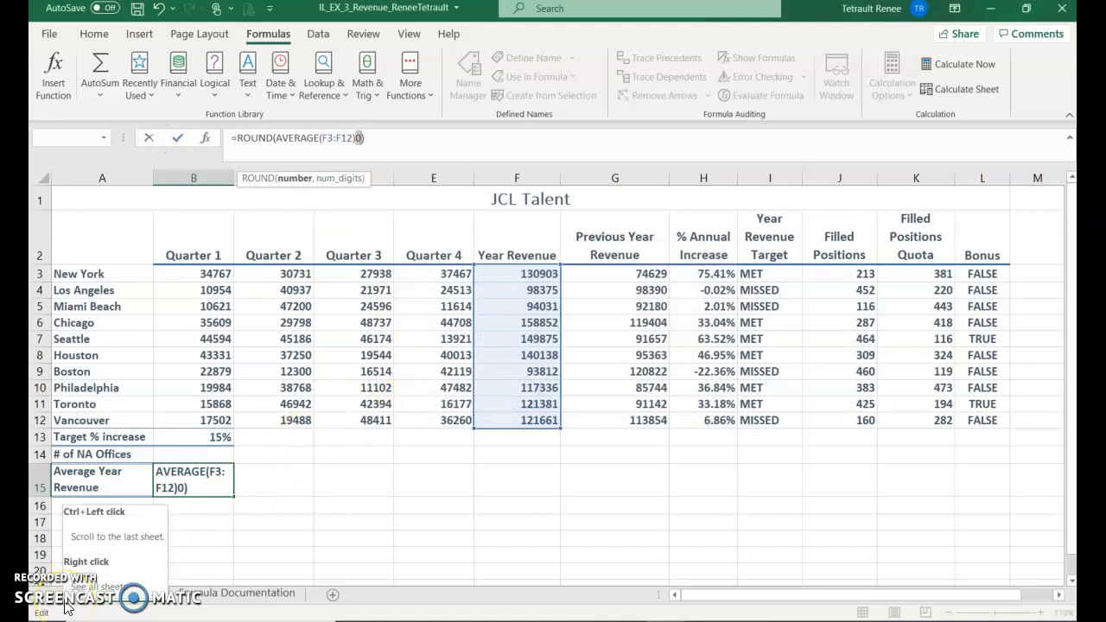
Insert the missing comma before the 0 in B15 and enter the formula as =ROUND(AVERAGE(F3:F12),0).
left_click(374, 139)
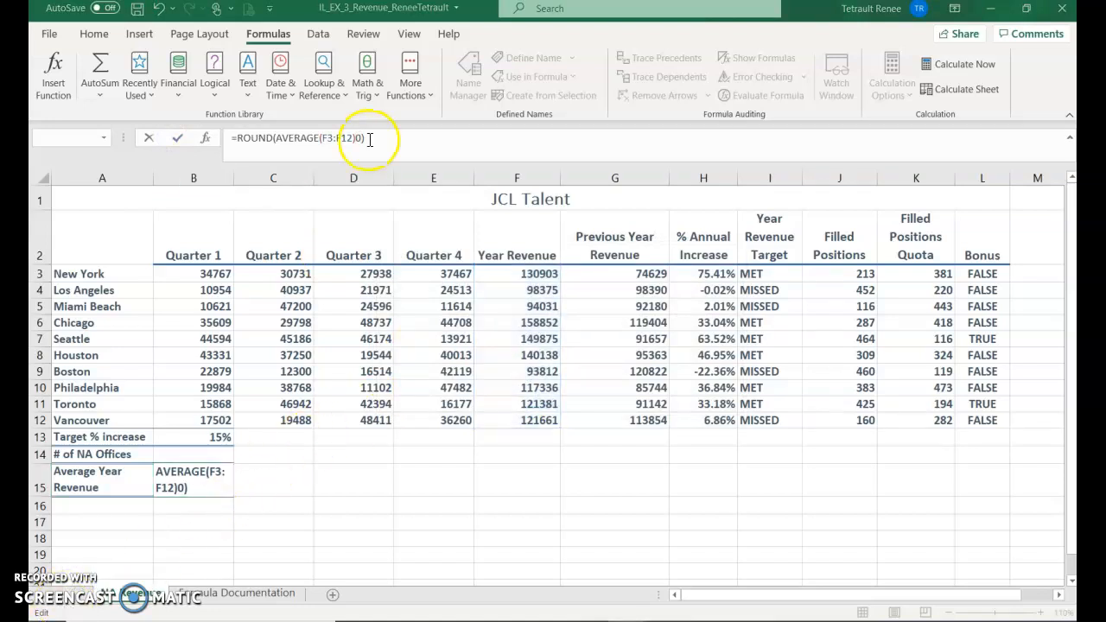
key("Left")
key("Left")
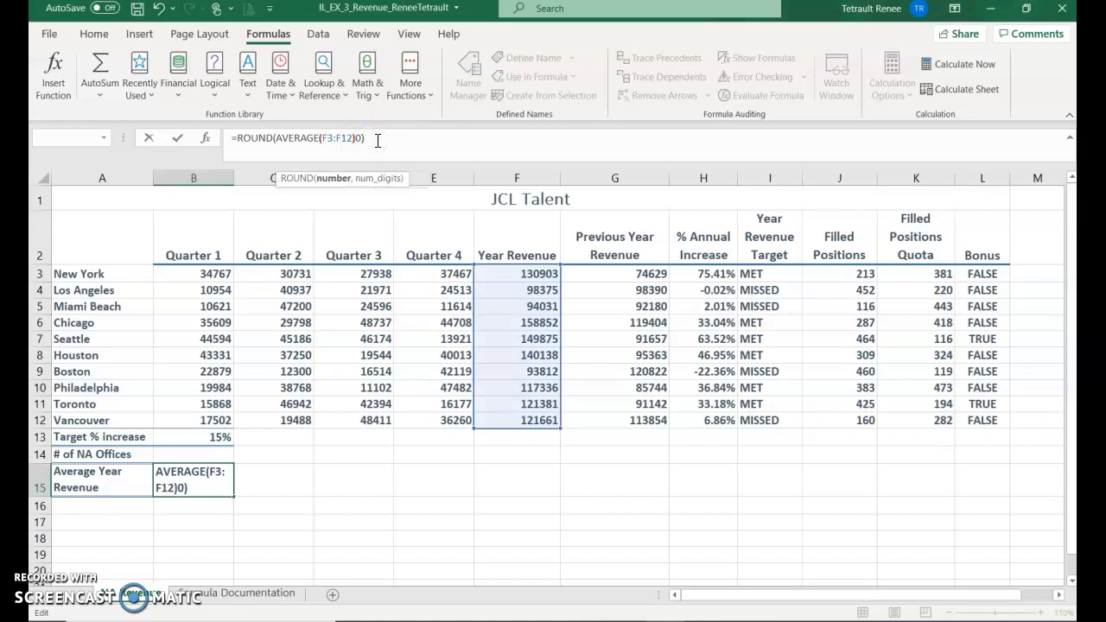
type(",")
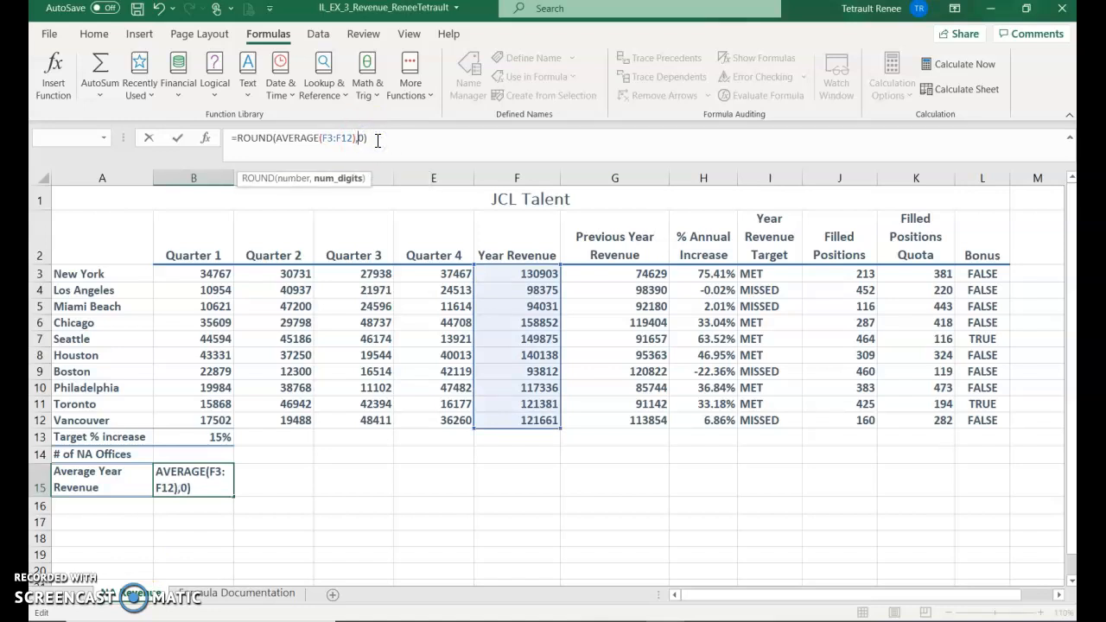
key("Return")
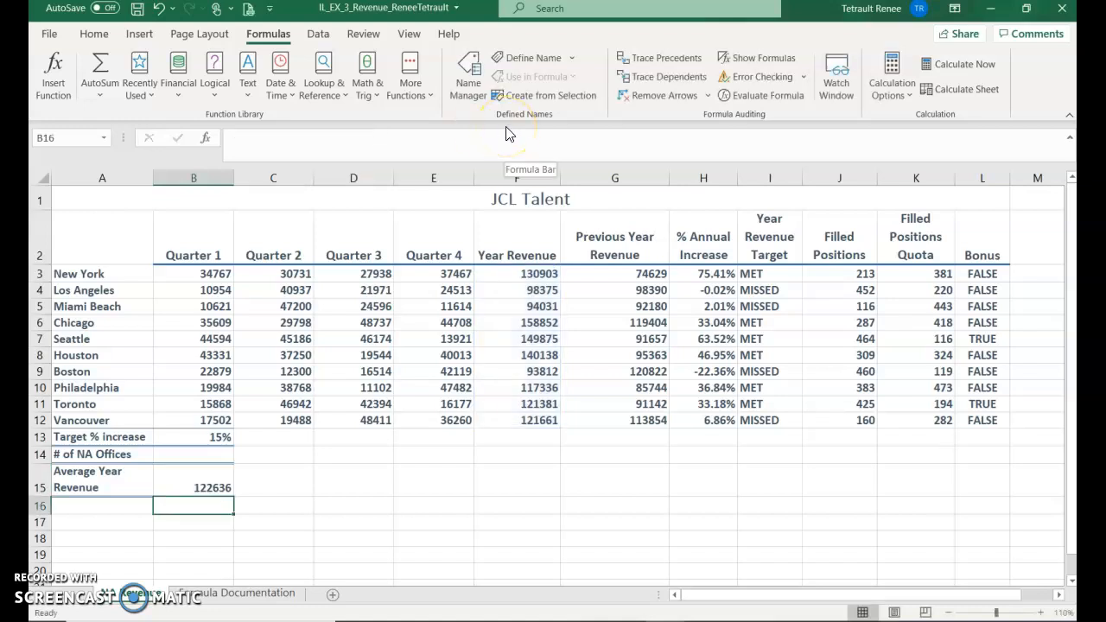
Insert a COUNTA function in the # of NA Offices cell B14 with the office names in A3:A12 as Value1.
left_click(201, 454)
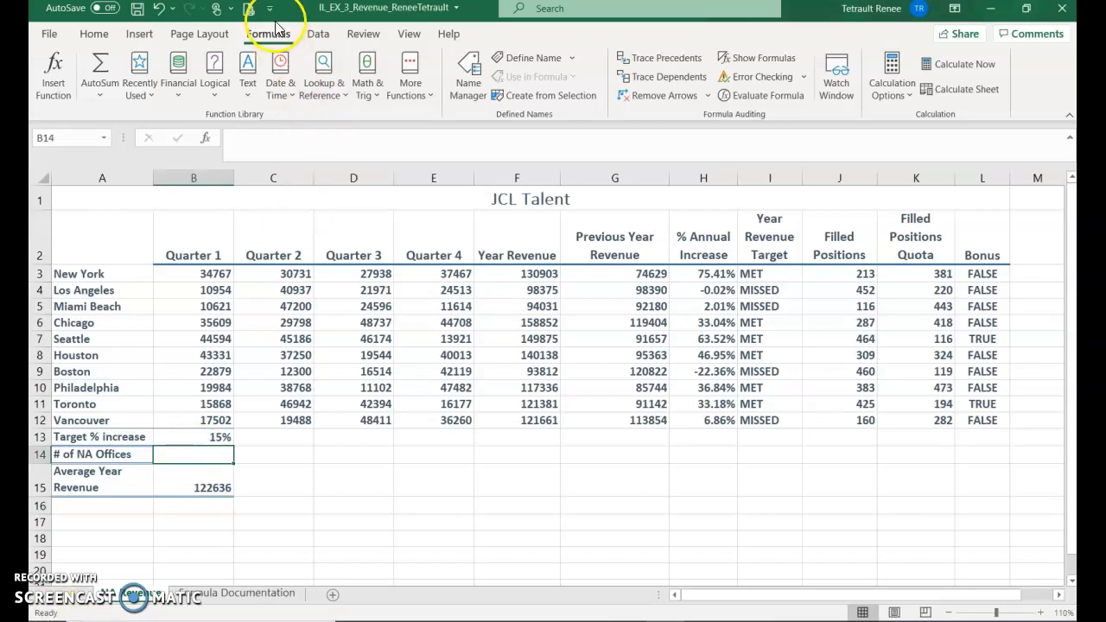
left_click(408, 87)
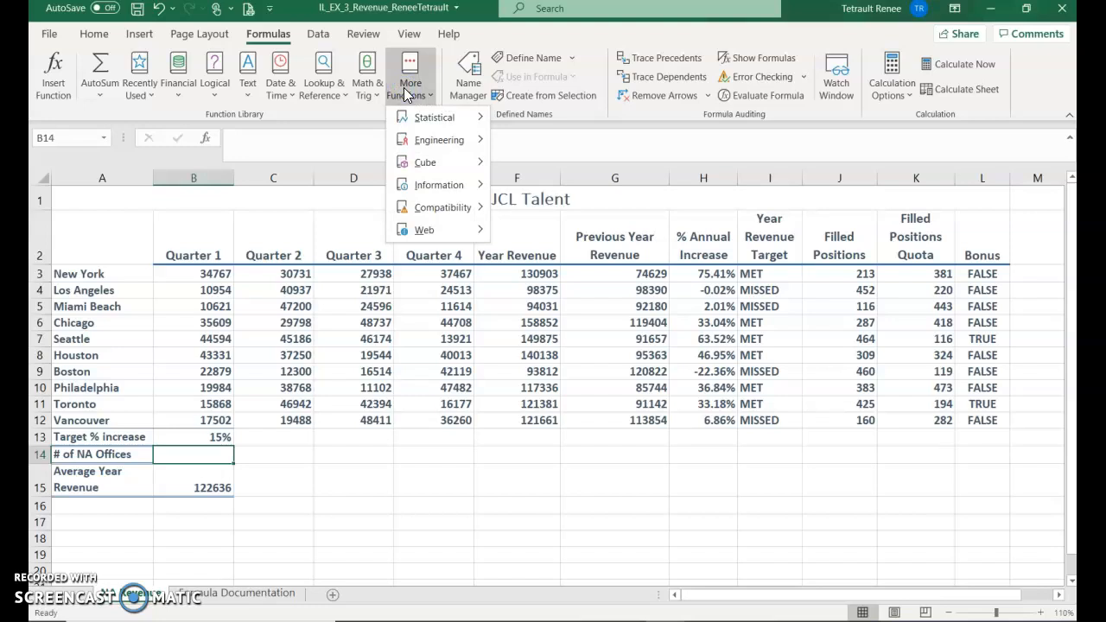
left_click(436, 117)
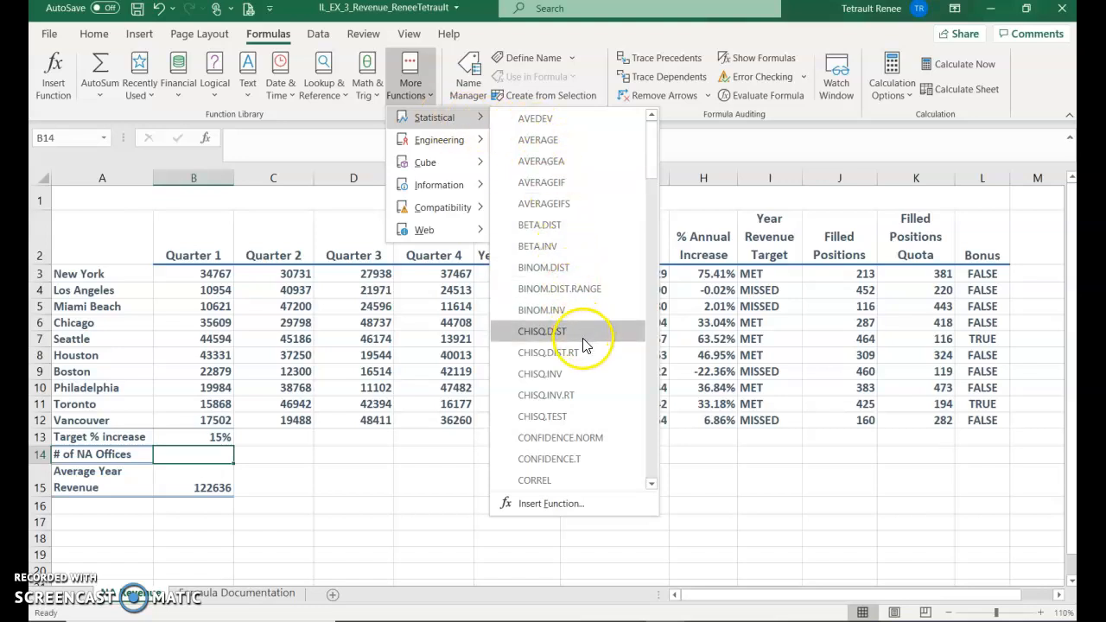
scroll(585, 369, "down", 1)
left_click(579, 459)
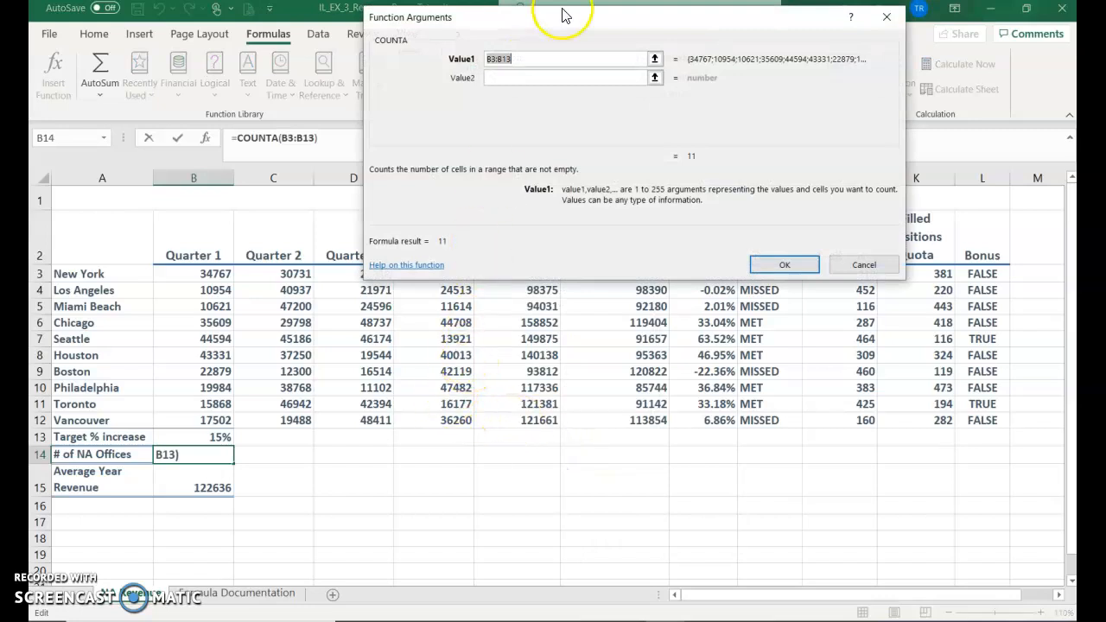
left_click(530, 61)
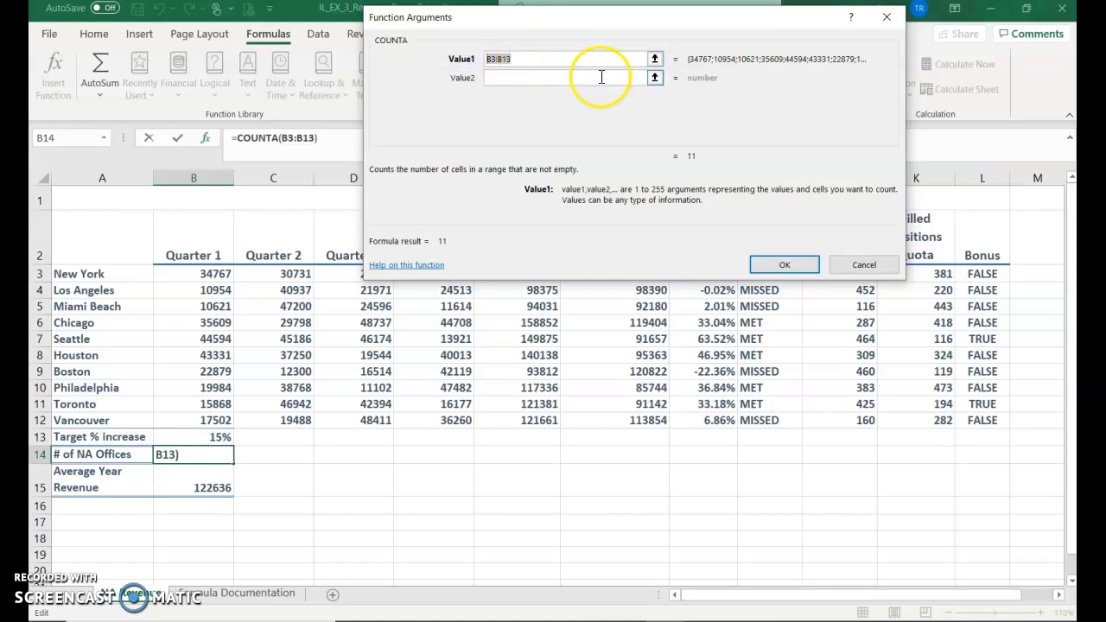
type("A")
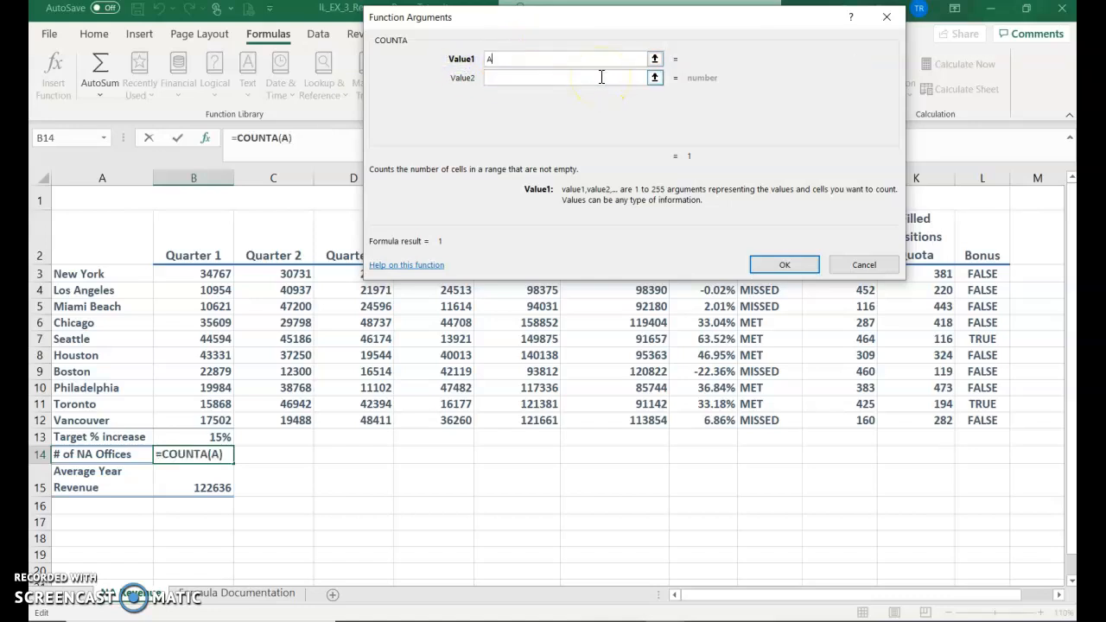
type("3:A12")
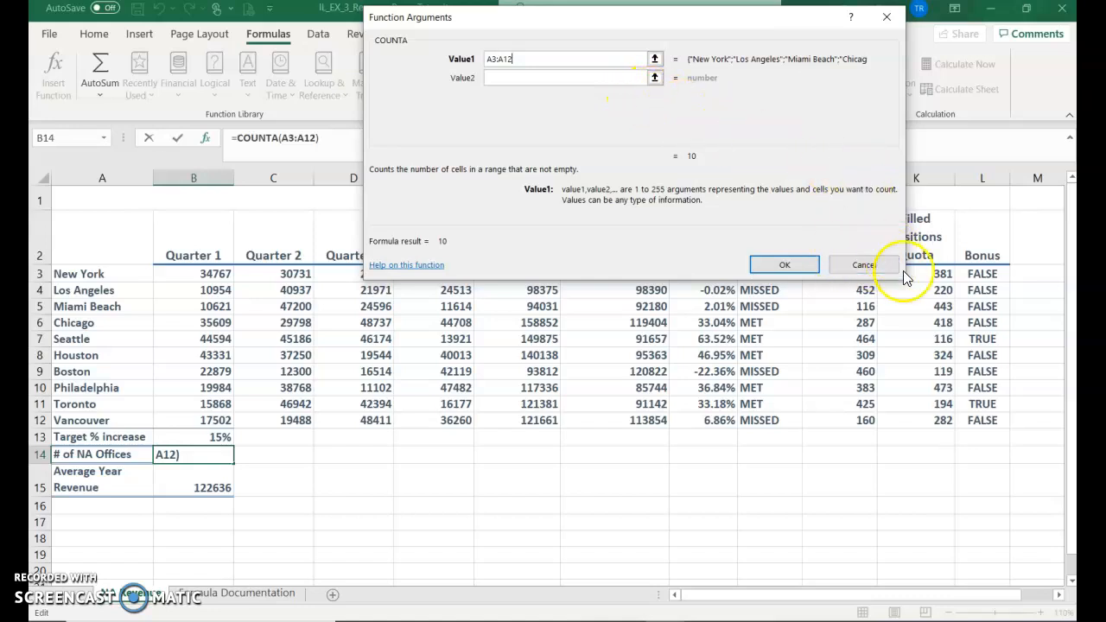
left_click(800, 270)
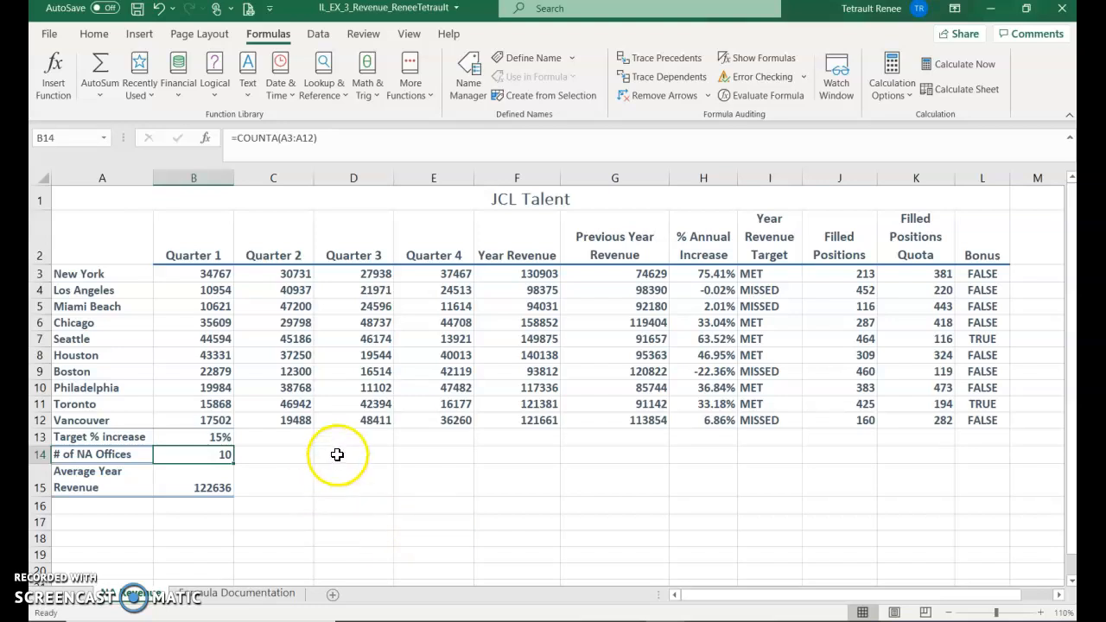
Apply the custom number format 0.00%;[Red](0.00%) to the % Annual Increase values in H3:H12.
left_click_drag(712, 274, 719, 426)
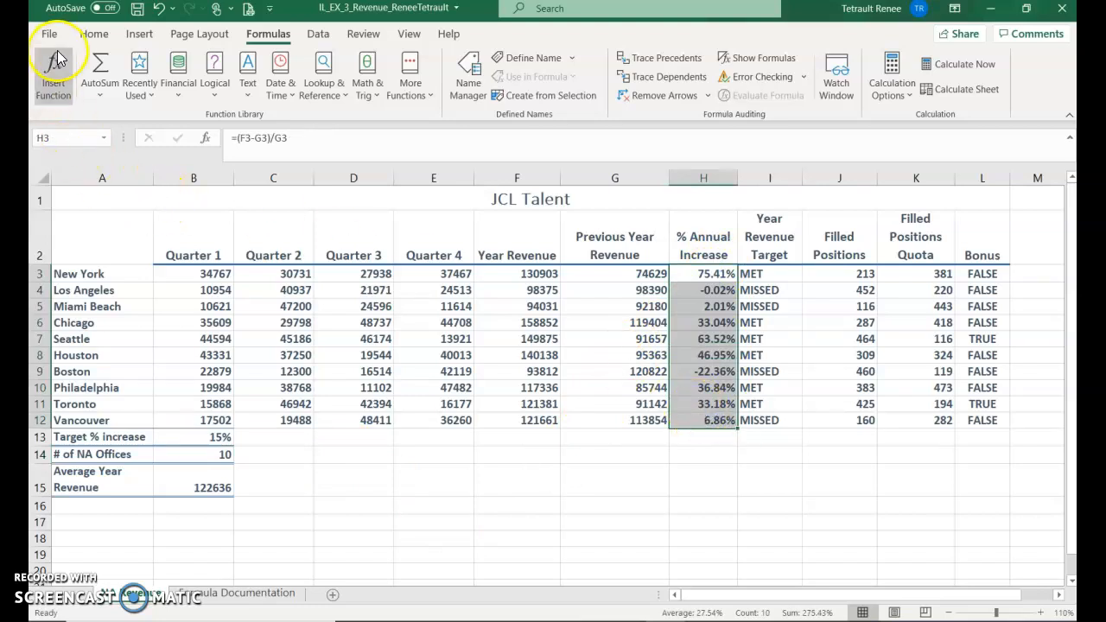
left_click(93, 35)
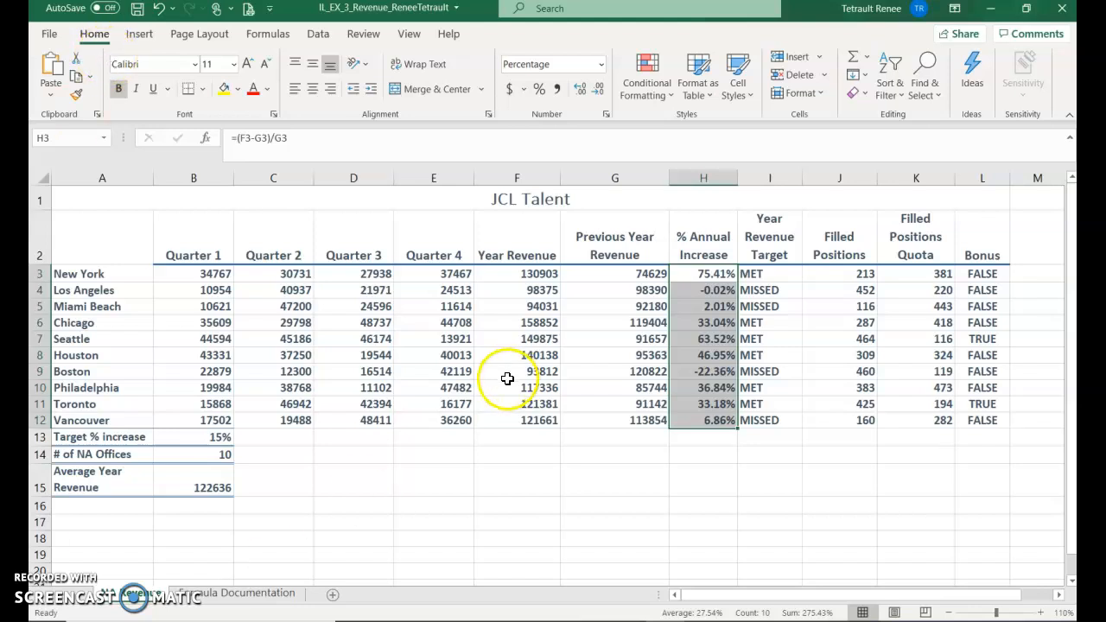
left_click(798, 95)
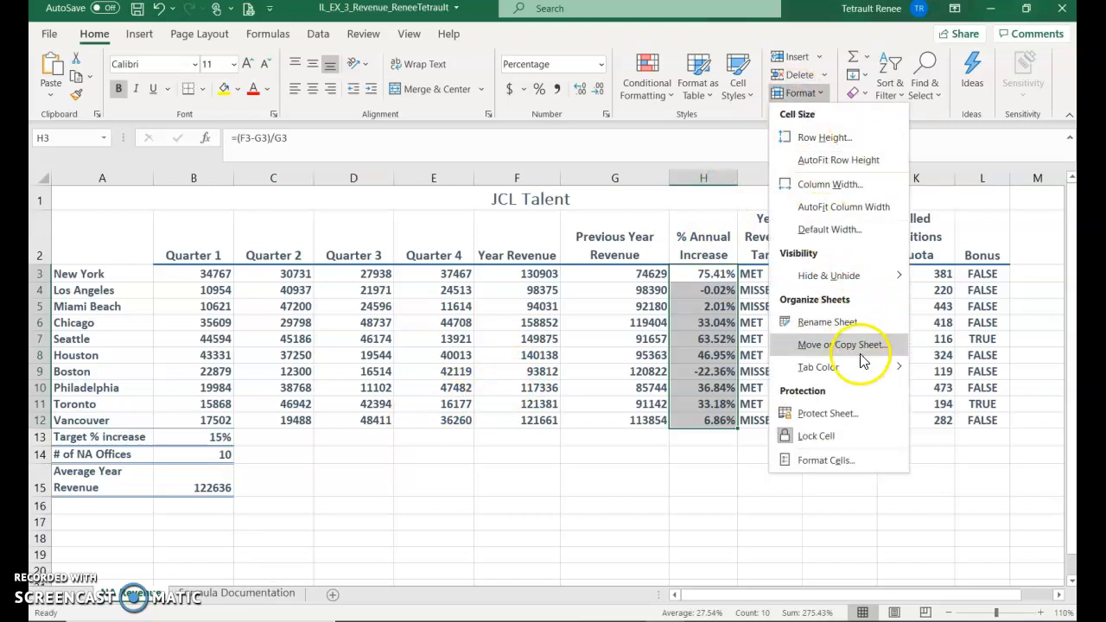
left_click(836, 459)
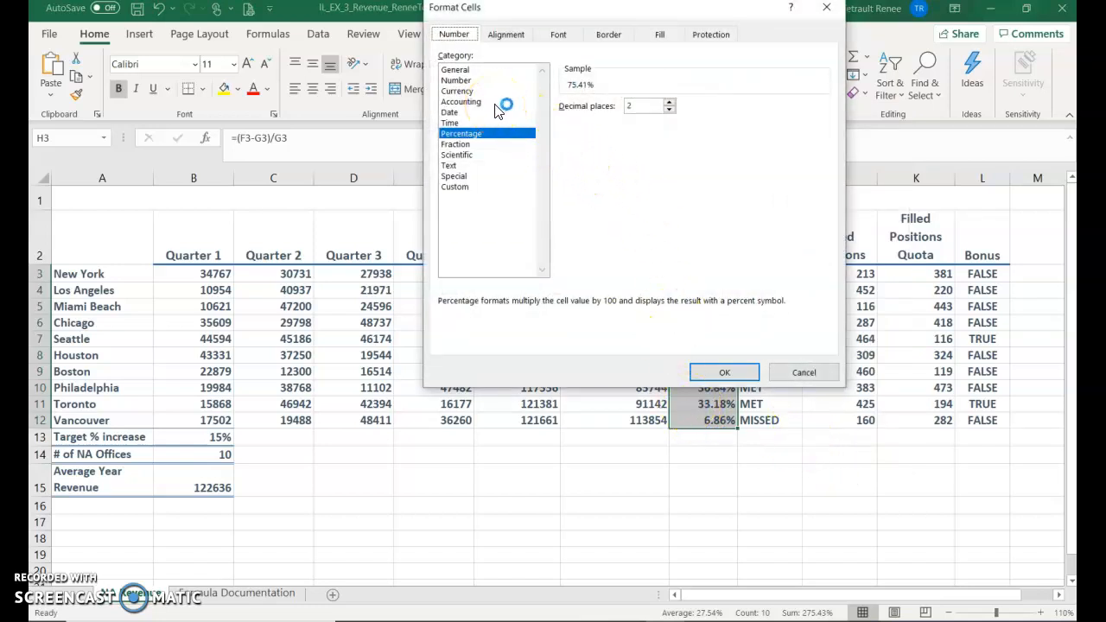
left_click(462, 186)
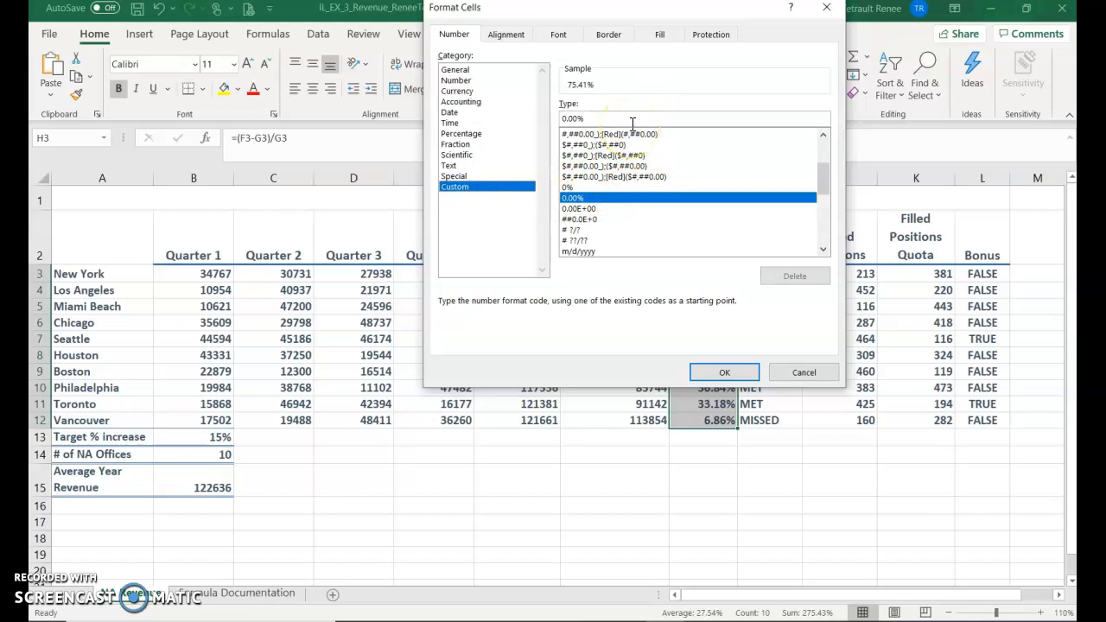
left_click(602, 119)
type(";")
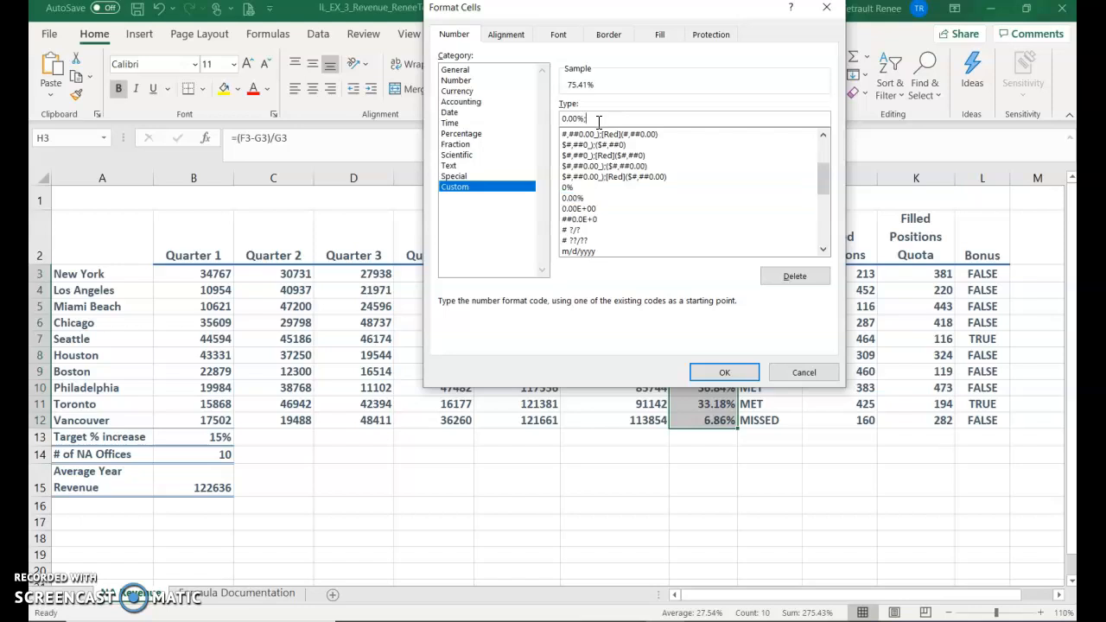
type("[Red](0.00%)")
left_click(692, 121)
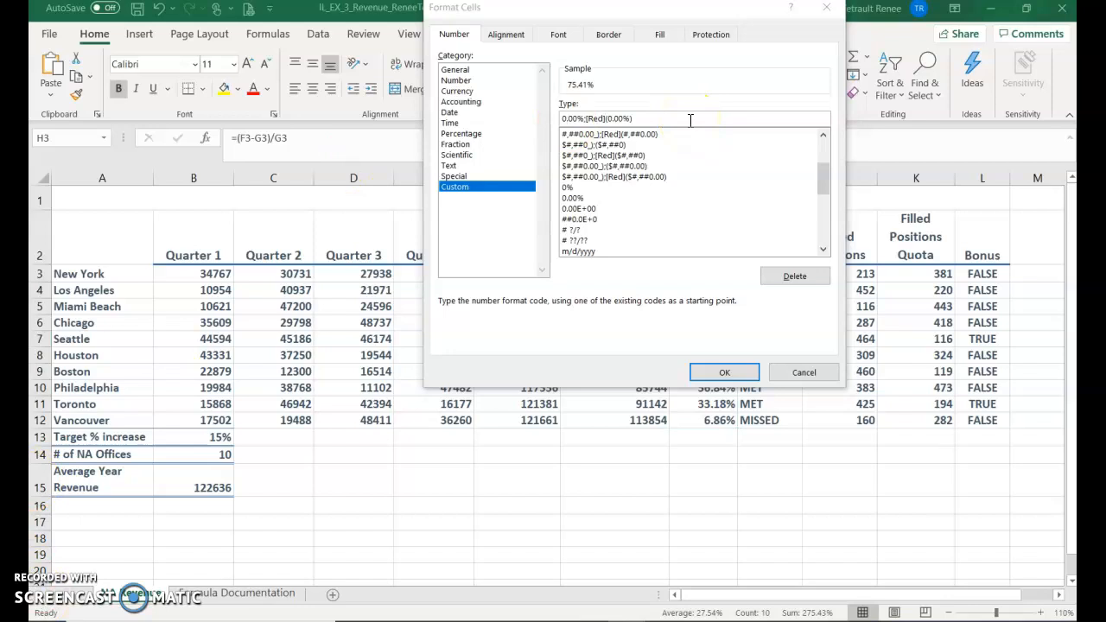
left_click(725, 378)
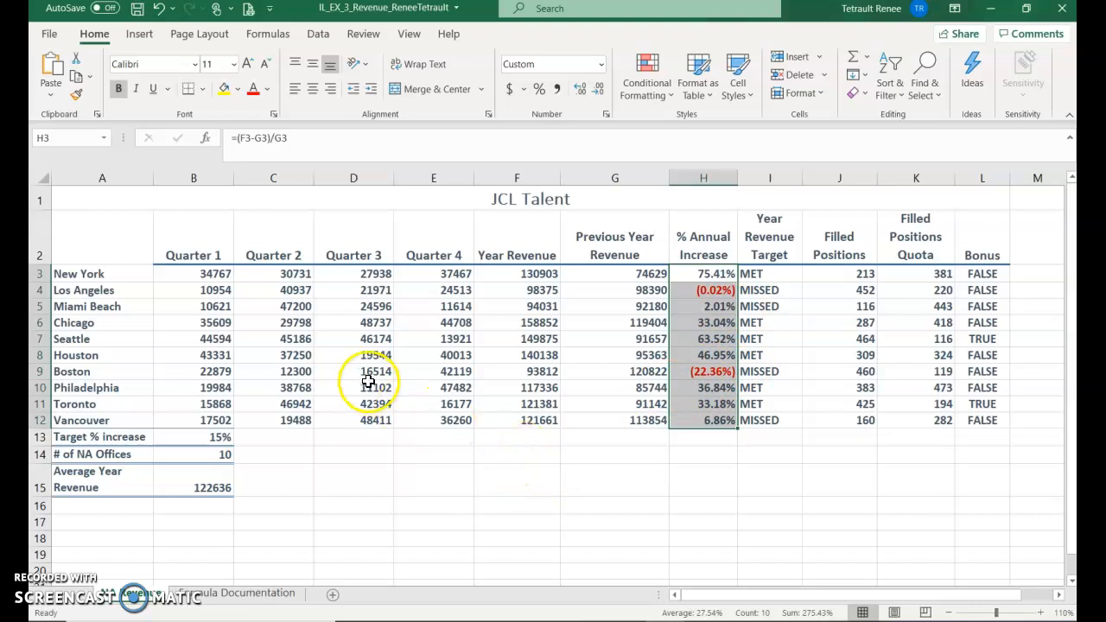
Format the revenue values in B3:G12 and cell B15 with the Accounting number format and zero decimal places.
left_click(212, 274)
left_click_drag(212, 274, 585, 420)
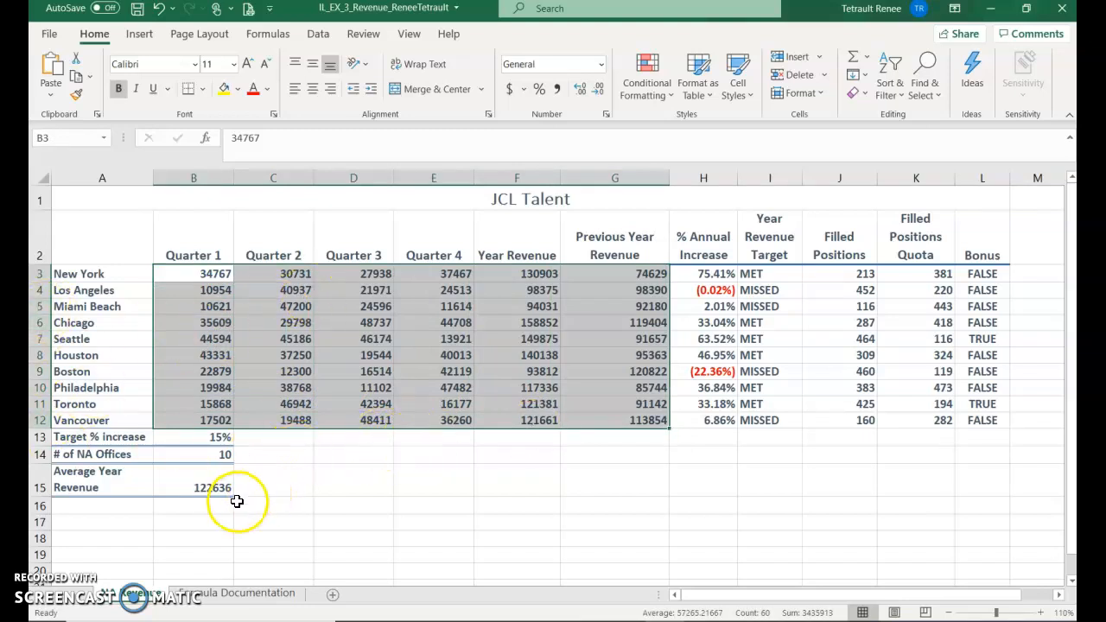
left_click(202, 487, "ctrl")
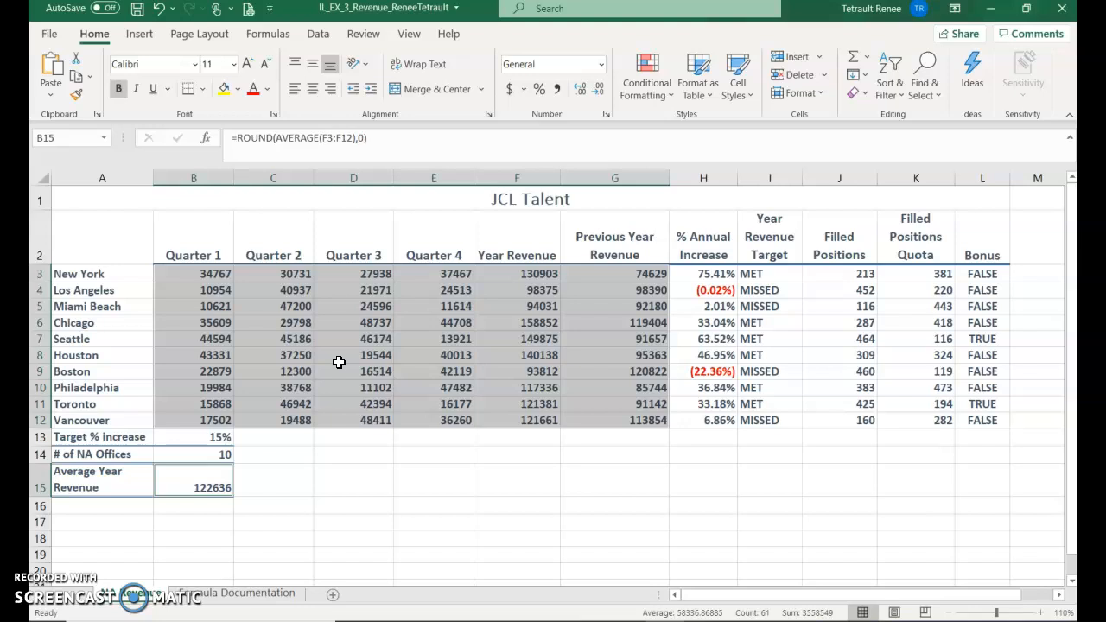
left_click(509, 93)
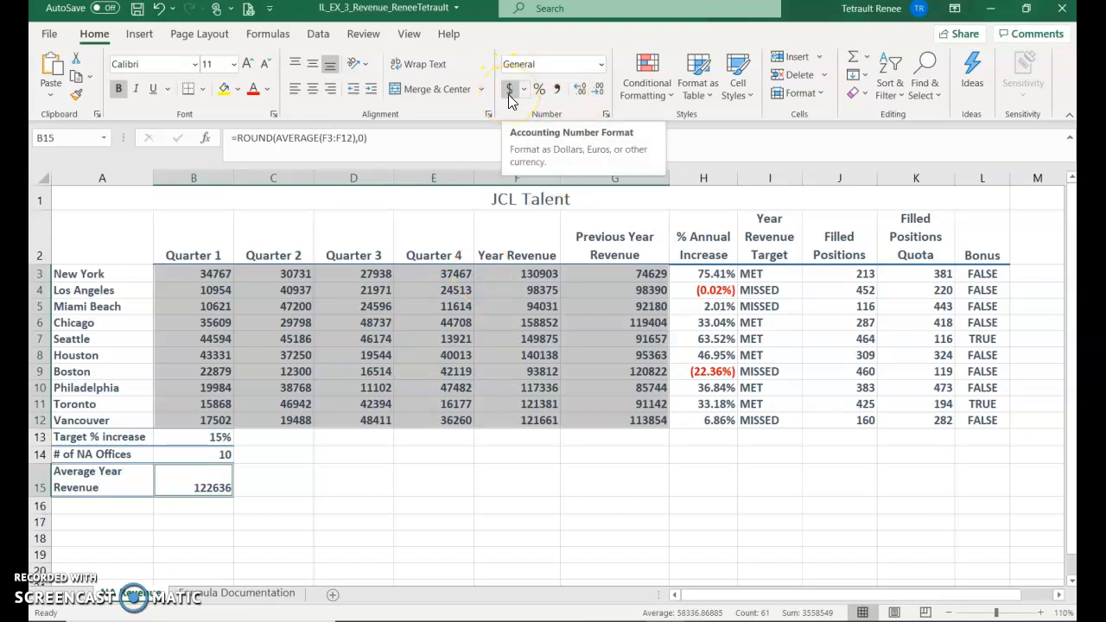
left_click(509, 93)
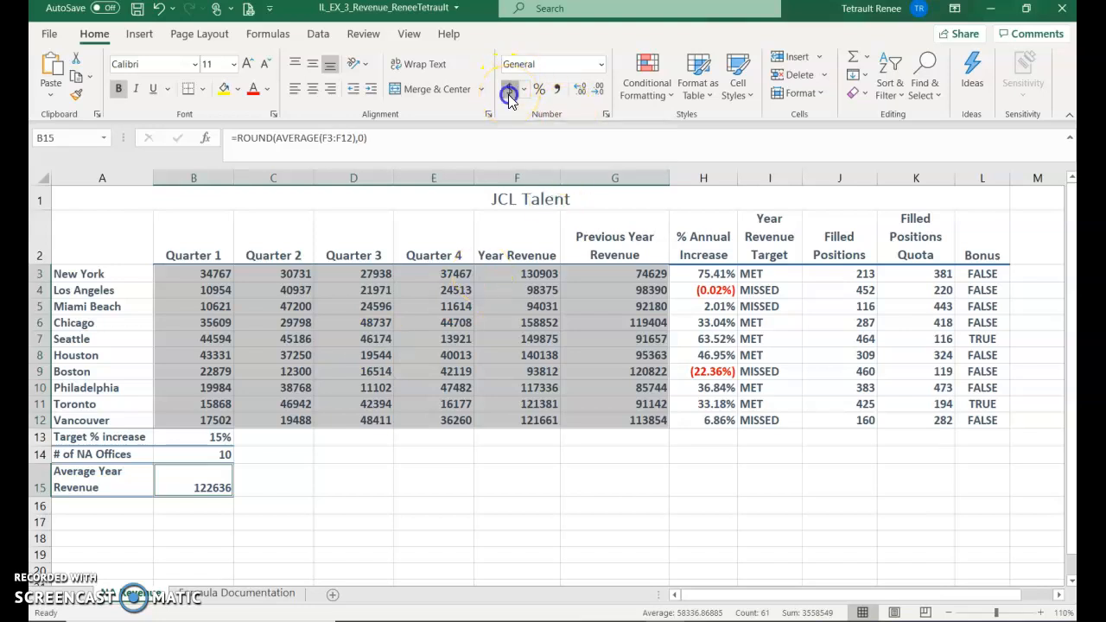
left_click(595, 89)
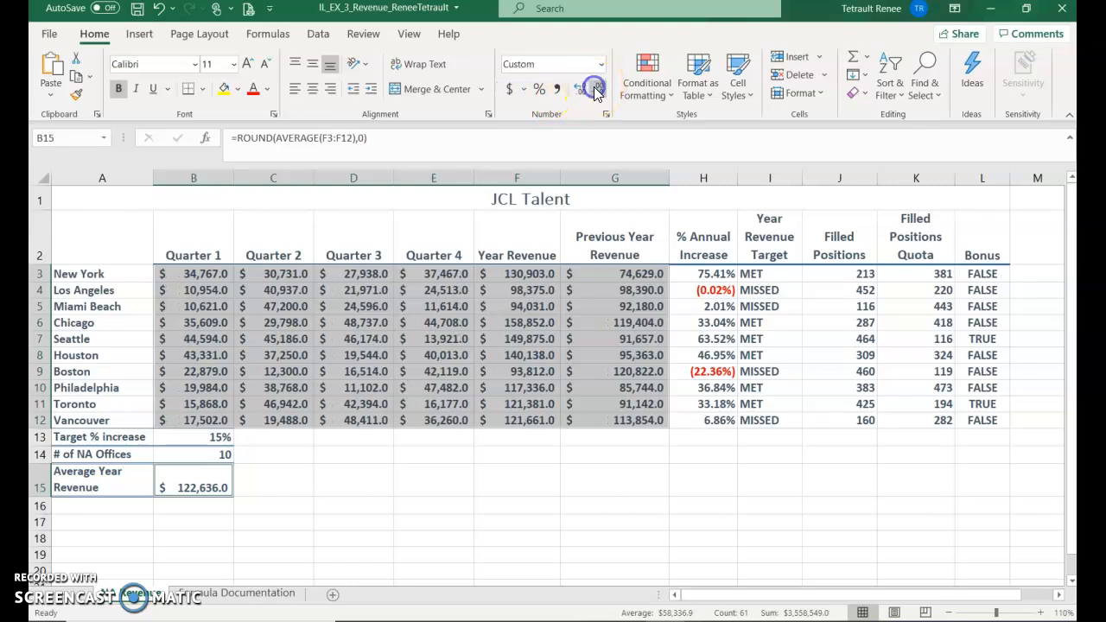
left_click(596, 89)
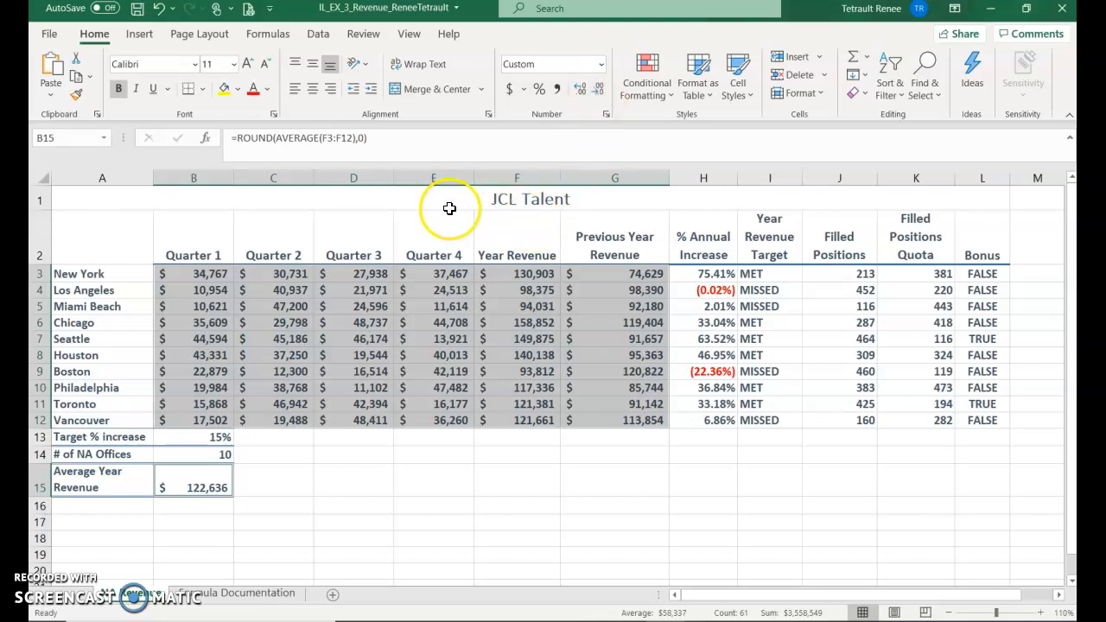
Insert the TODAY function in cell A2 and clear the cell again.
left_click(91, 227)
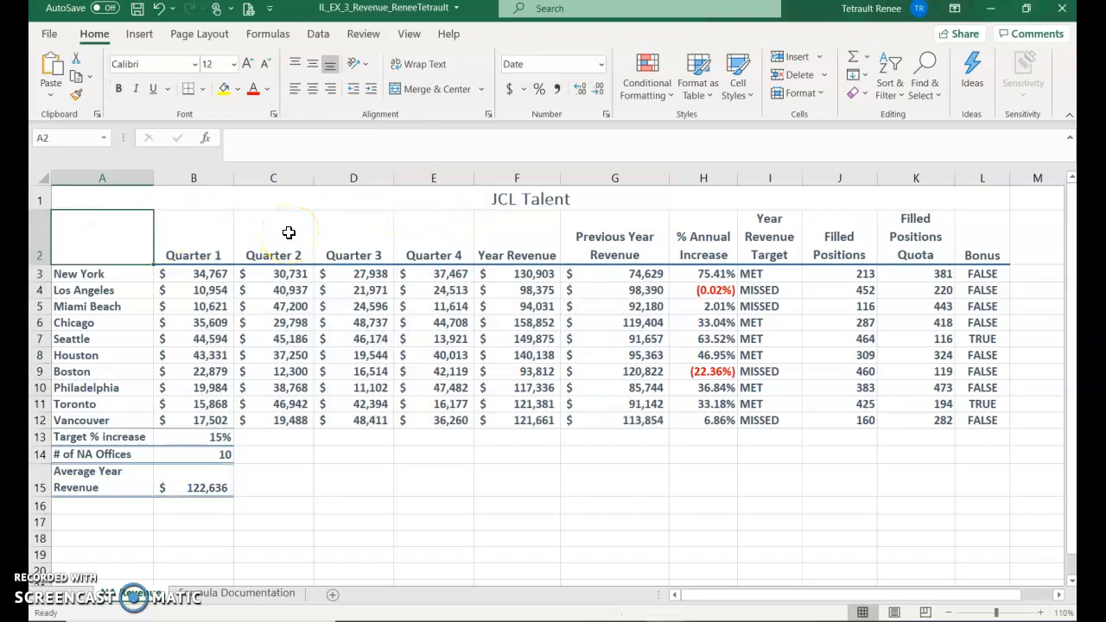
left_click(273, 38)
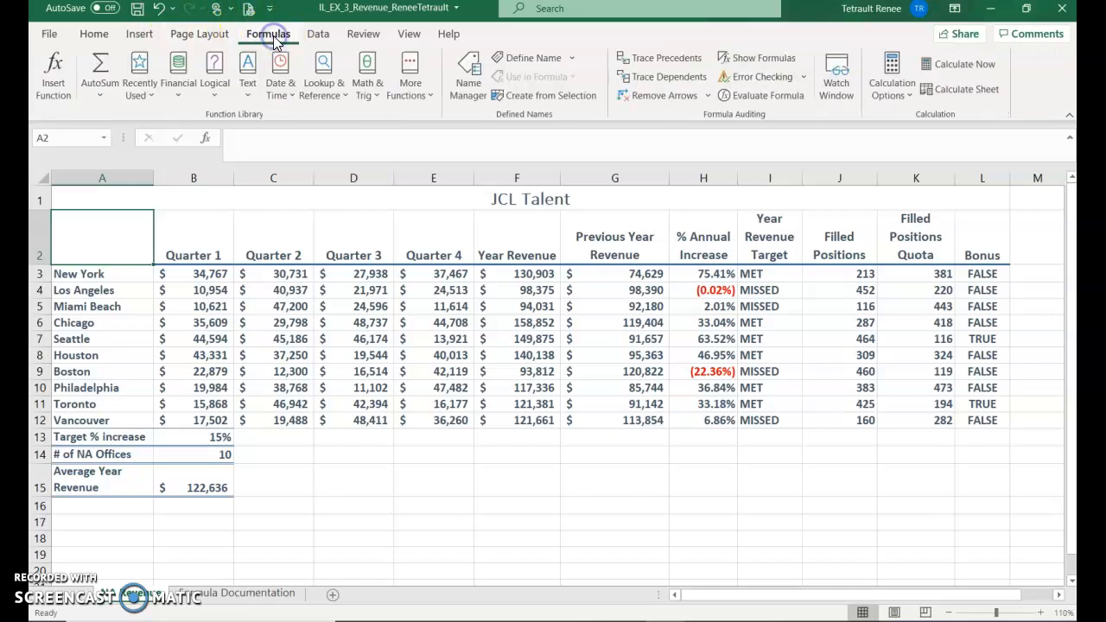
left_click(278, 90)
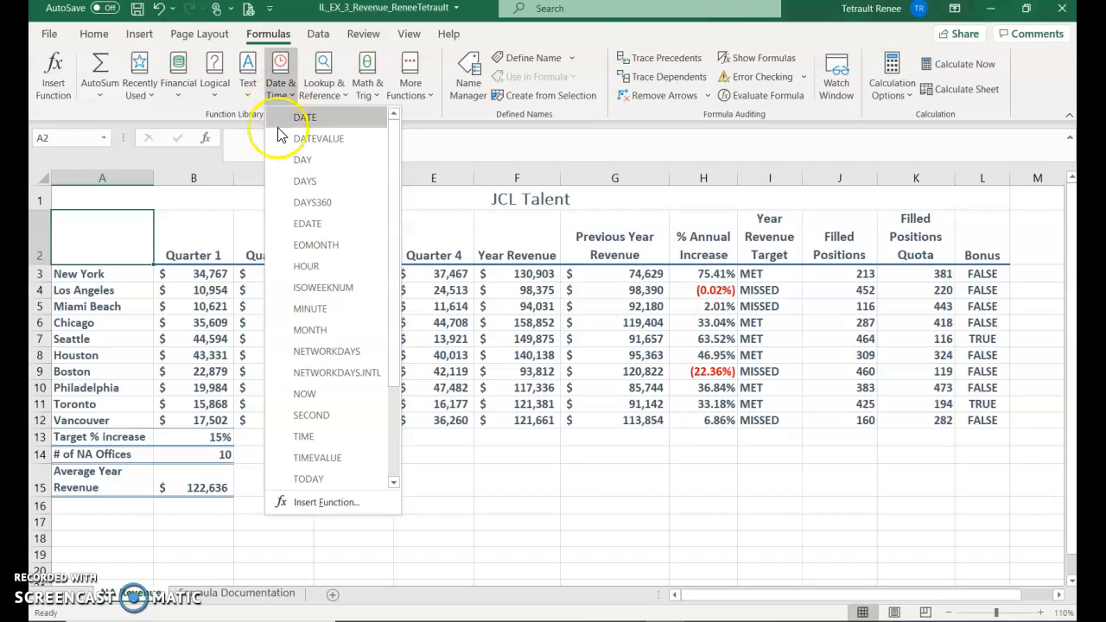
left_click(303, 478)
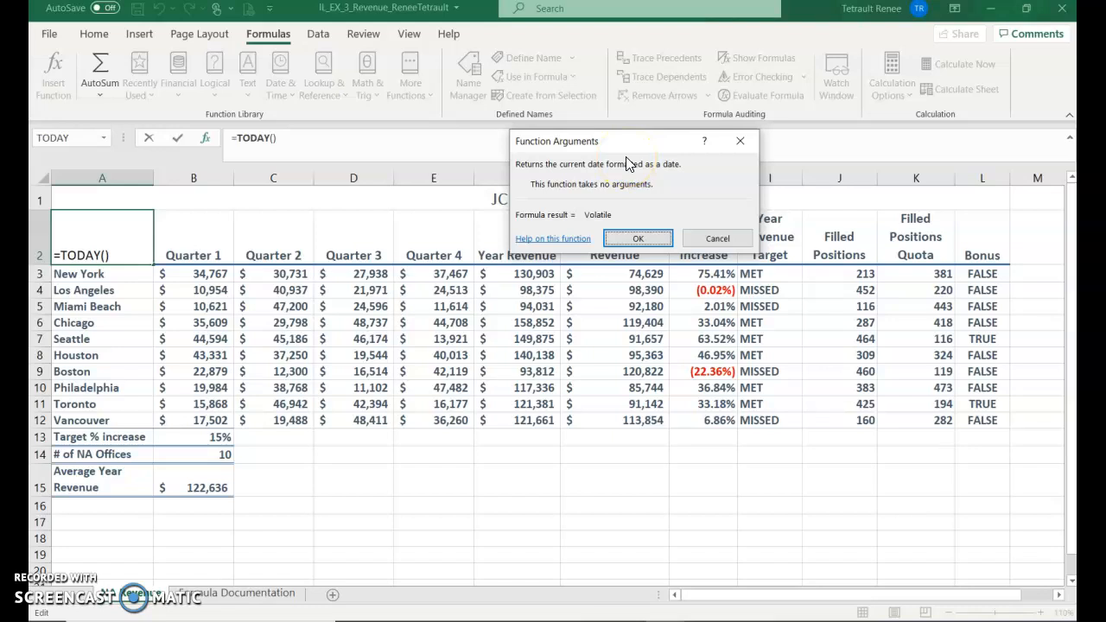
left_click(635, 237)
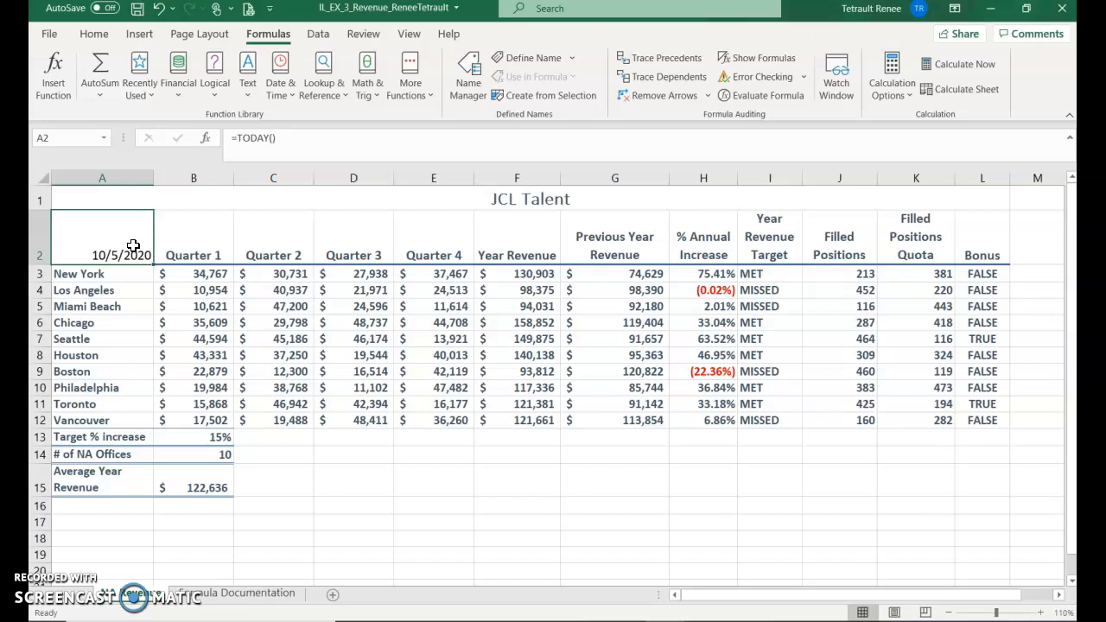
key("Delete")
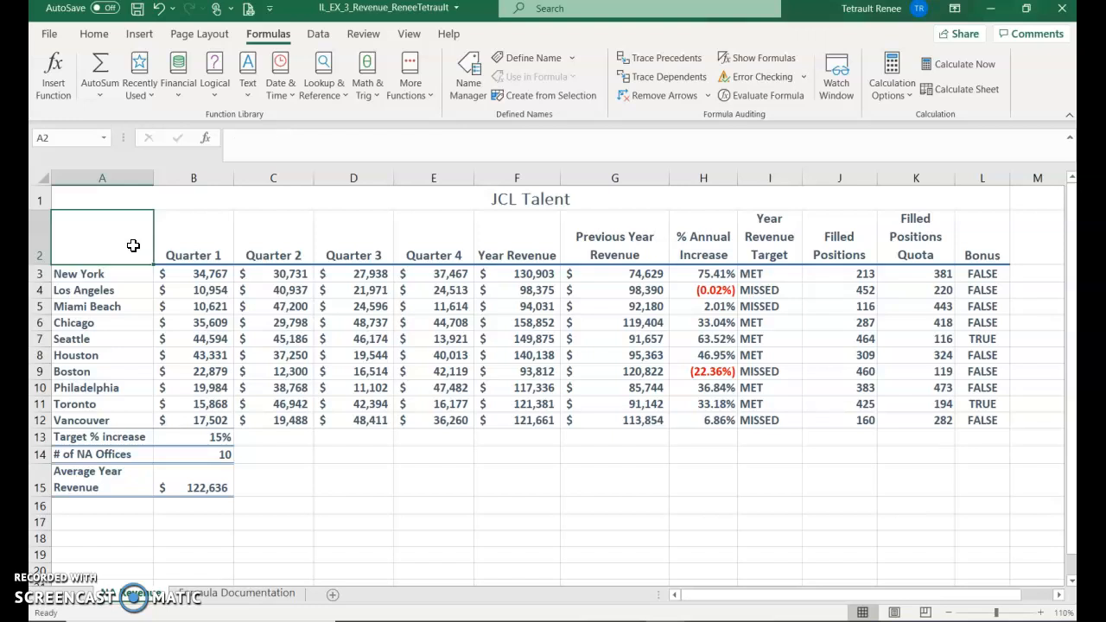
Insert a DATE function in cell A2 with Year 2021, Month 2 and Day 24.
left_click(288, 95)
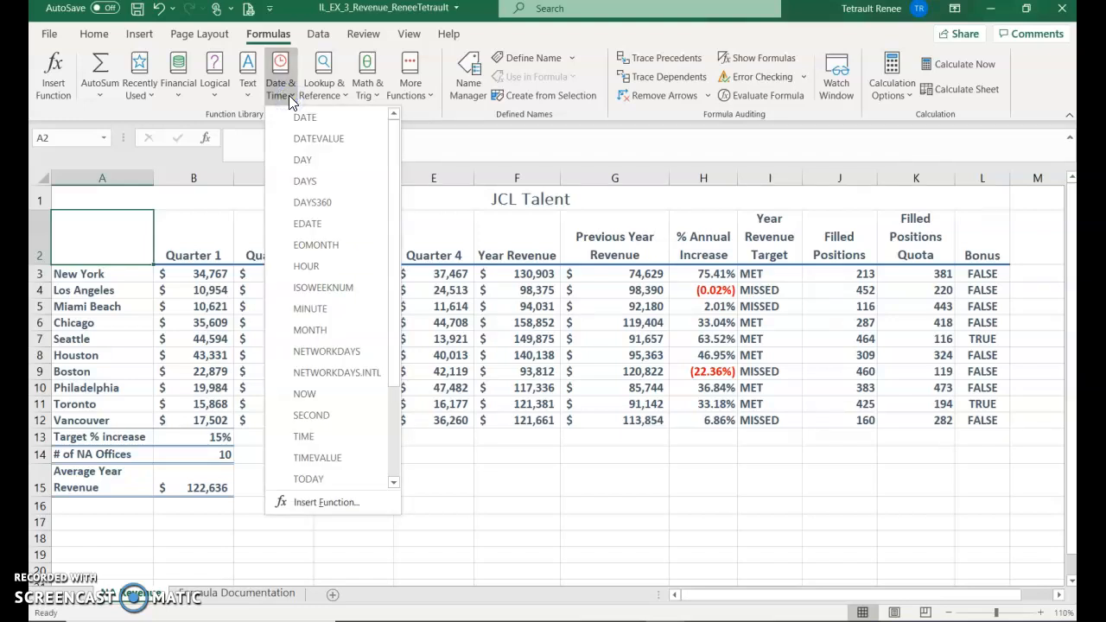
left_click(303, 116)
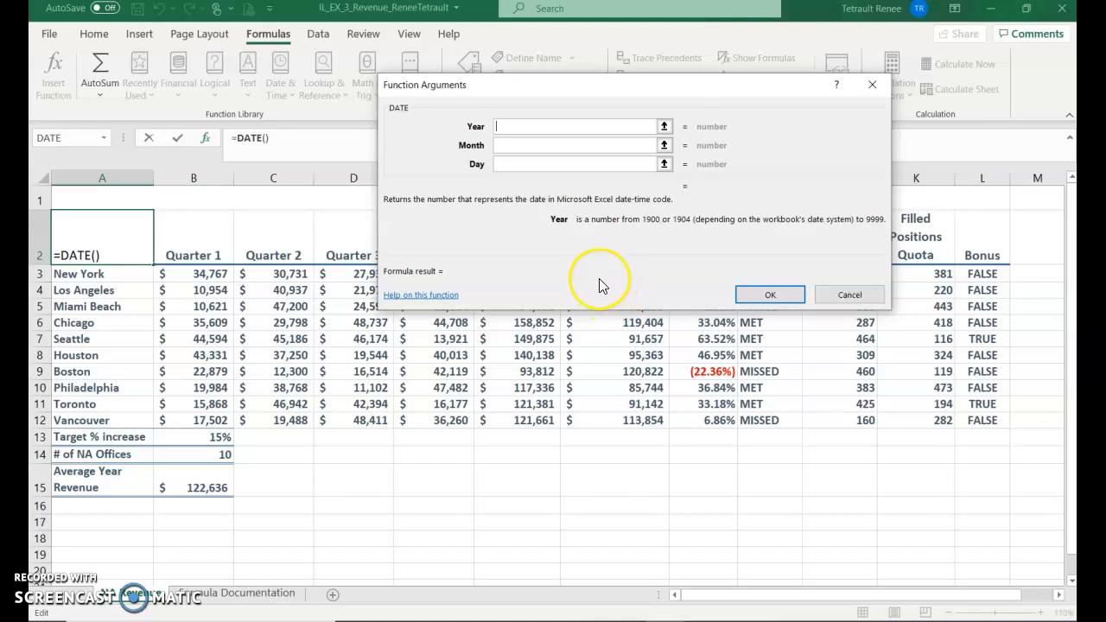
type("2021")
key("Tab")
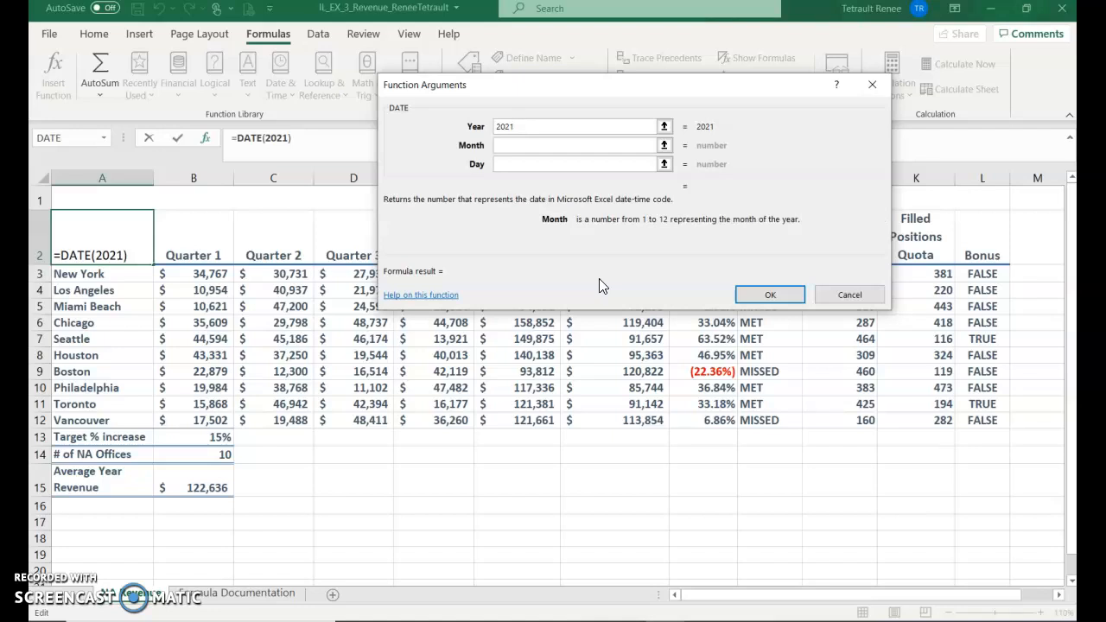
type("2")
key("Tab")
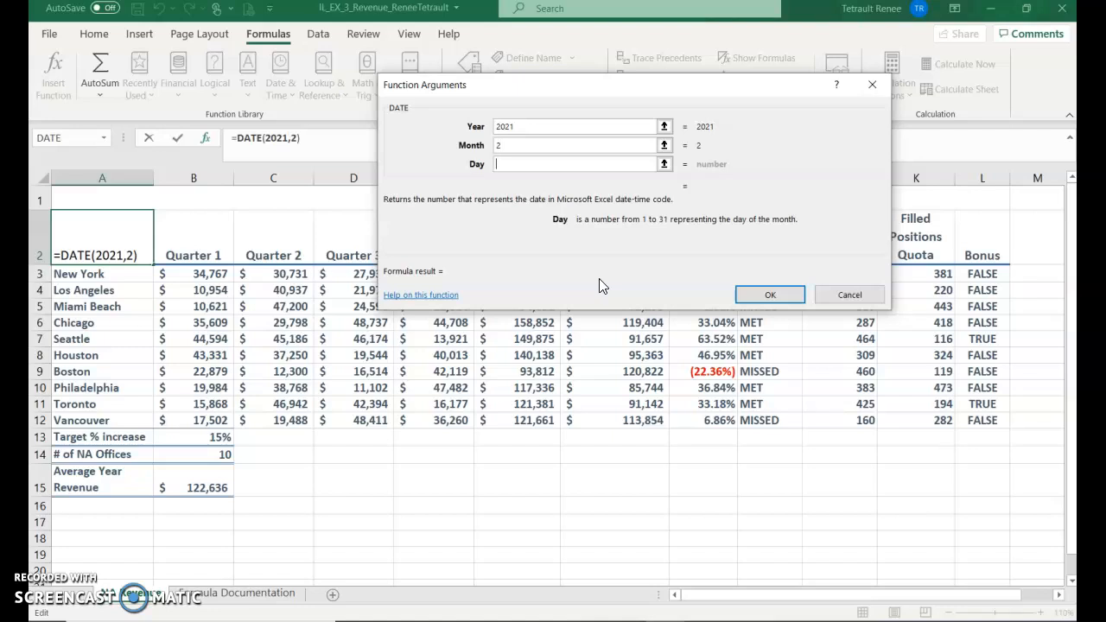
type("24")
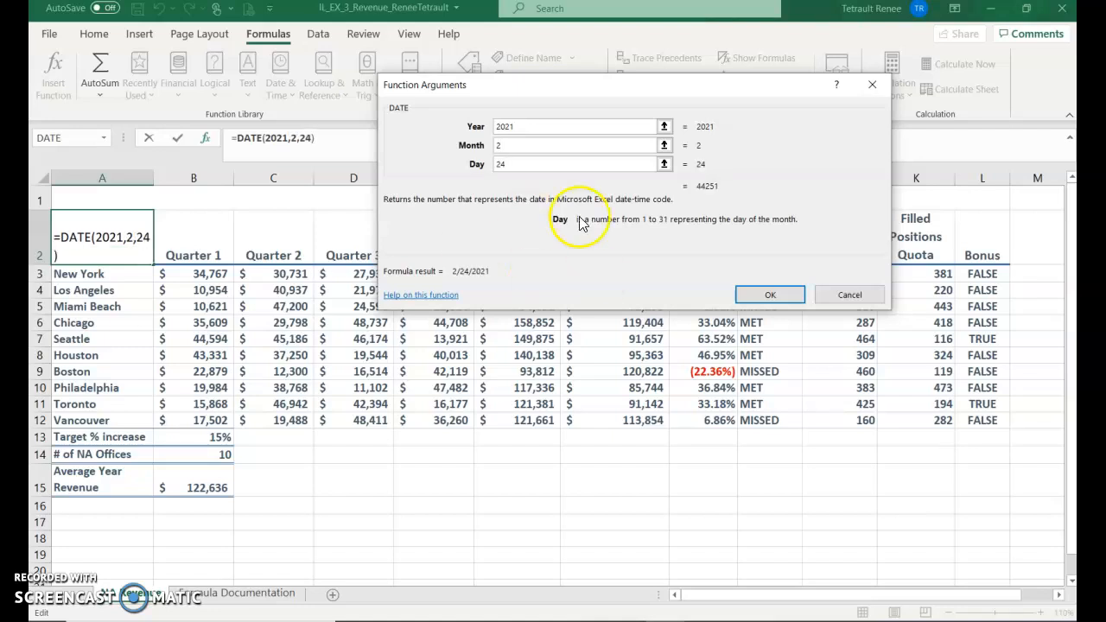
left_click(771, 292)
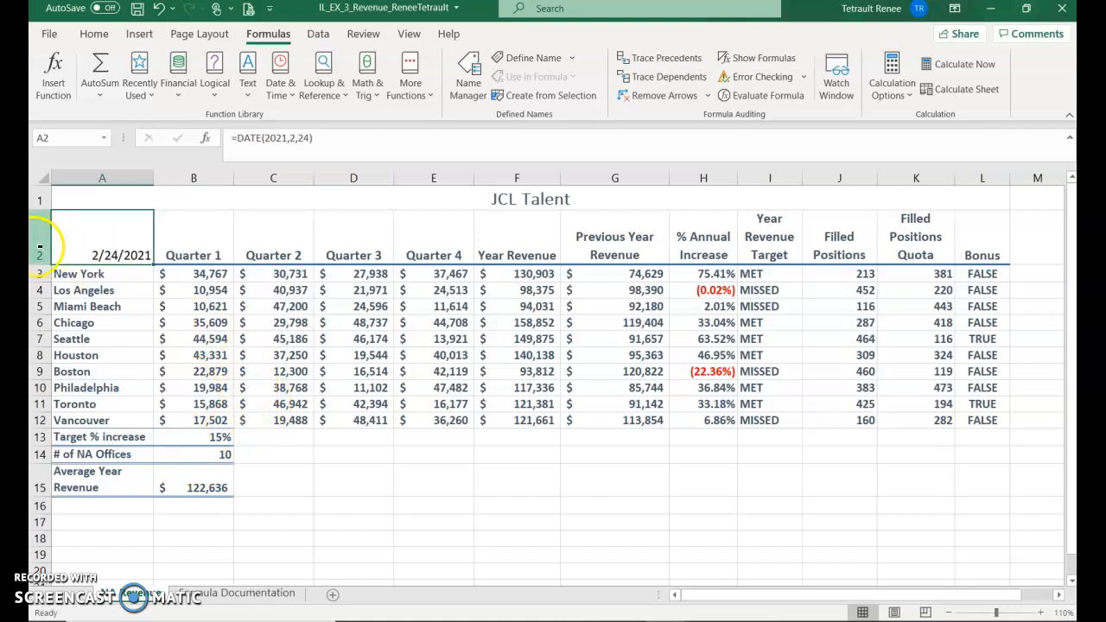
Apply the 20% - Accent1 cell style to the date in cell A2.
left_click(97, 33)
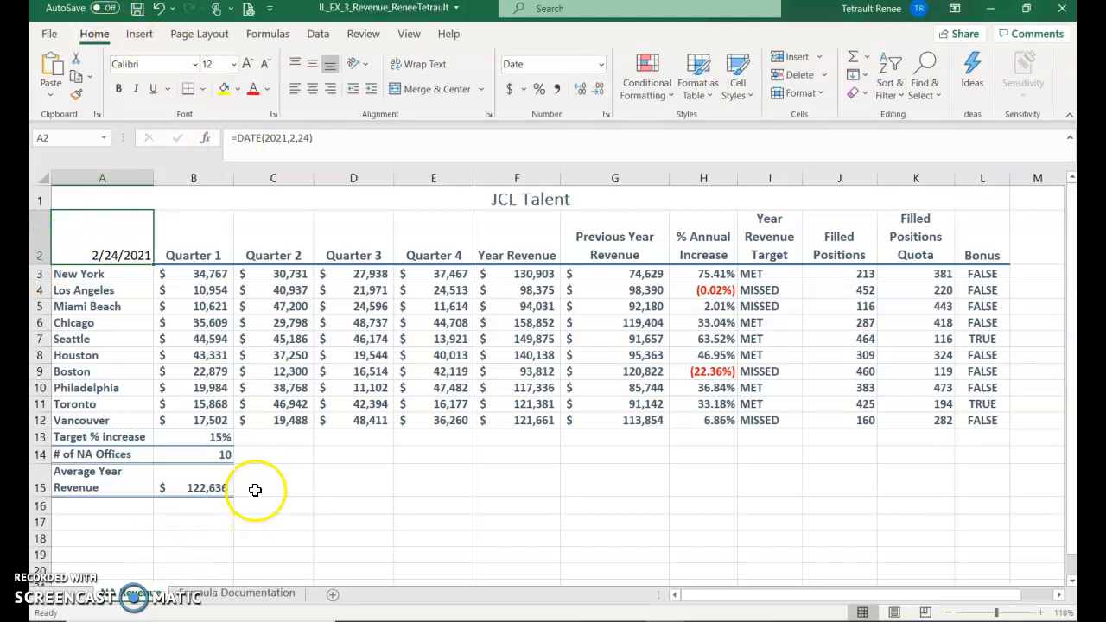
left_click(745, 83)
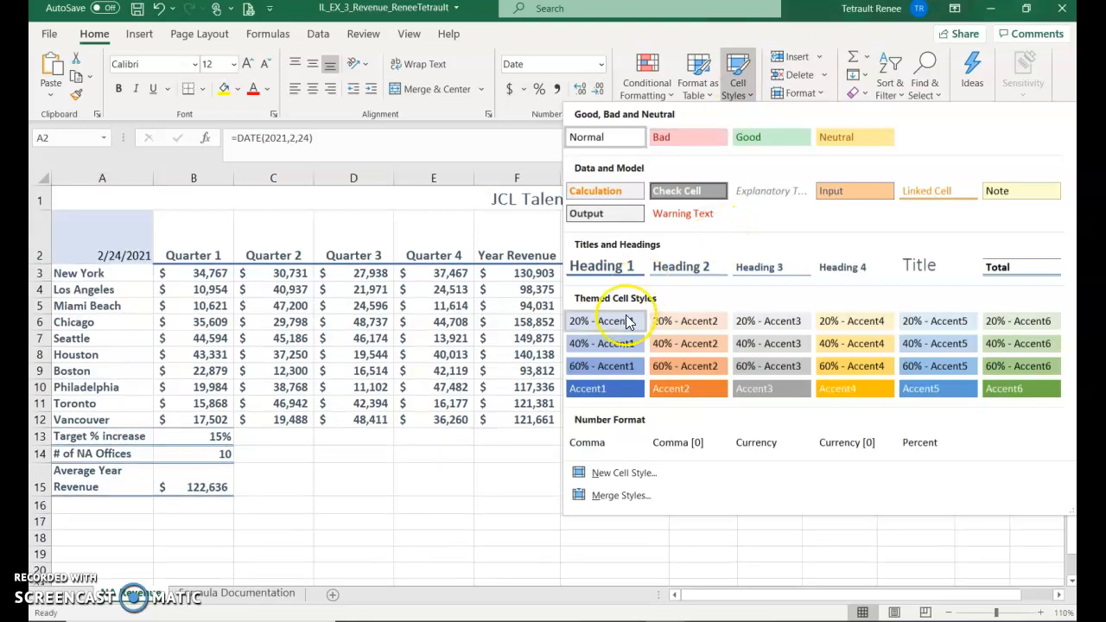
left_click(614, 321)
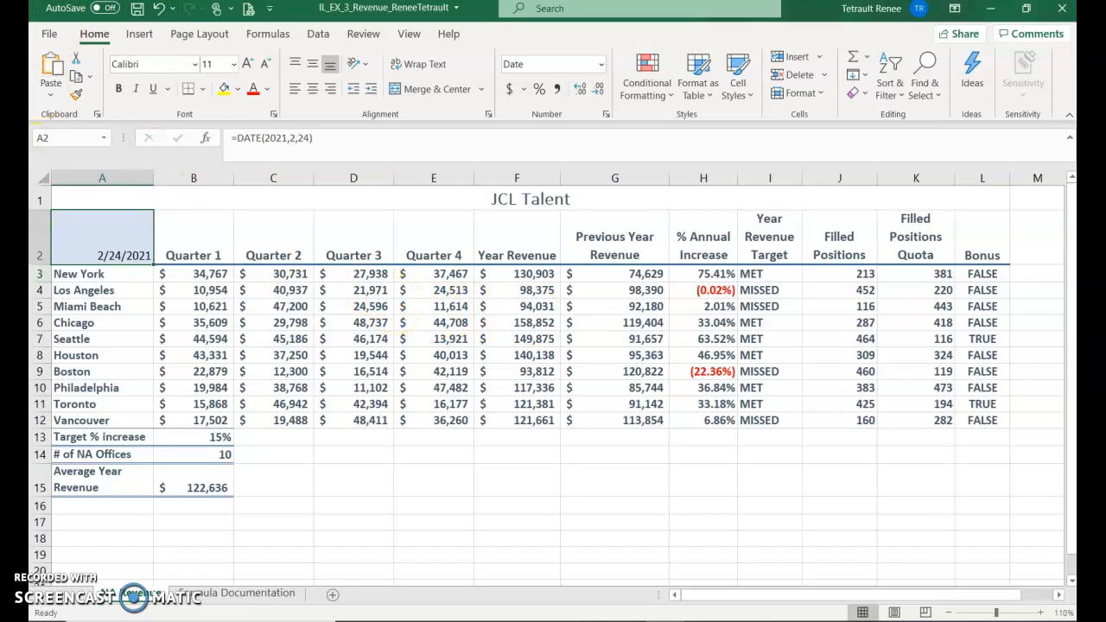
left_click(458, 481)
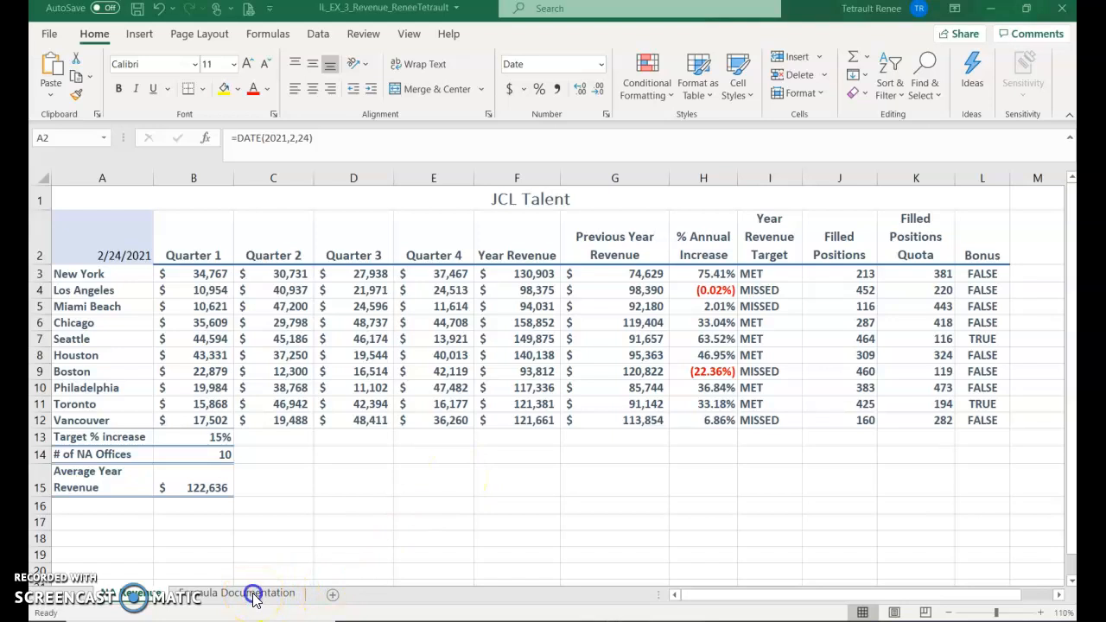
Insert a new equation on the Formula Documentation sheet and add an empty stacked fraction to it.
left_click(282, 586)
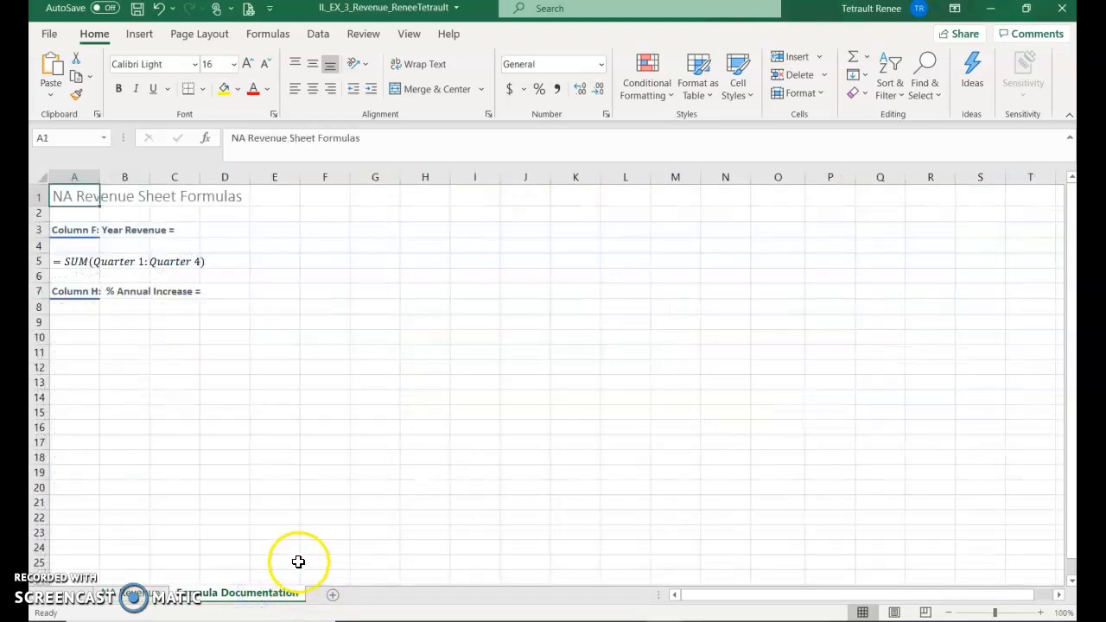
left_click(140, 37)
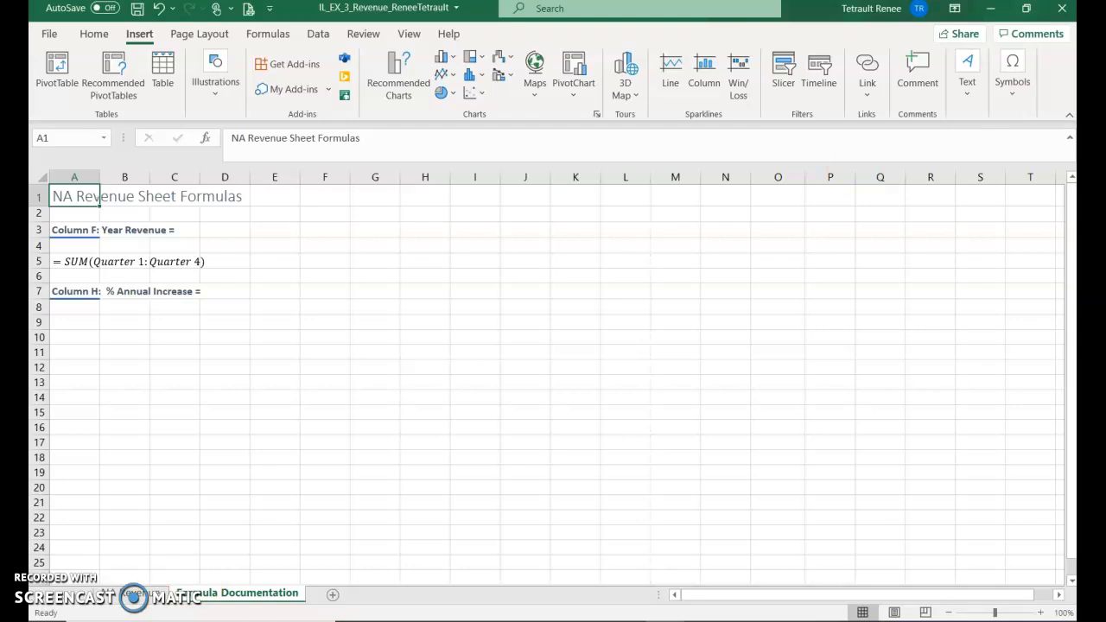
left_click(1018, 95)
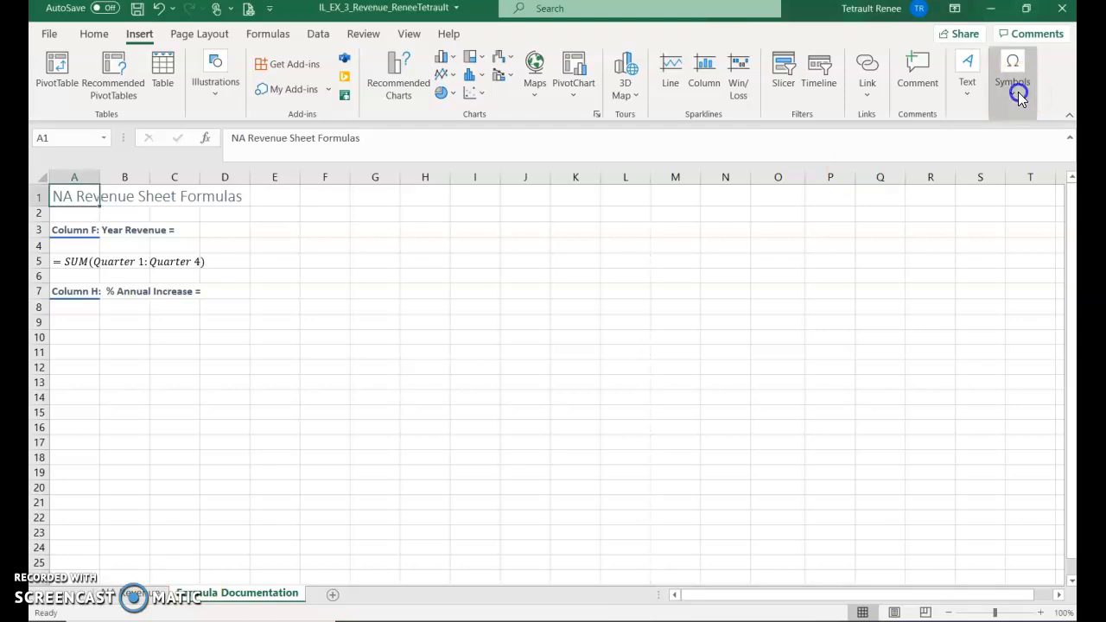
left_click(1011, 151)
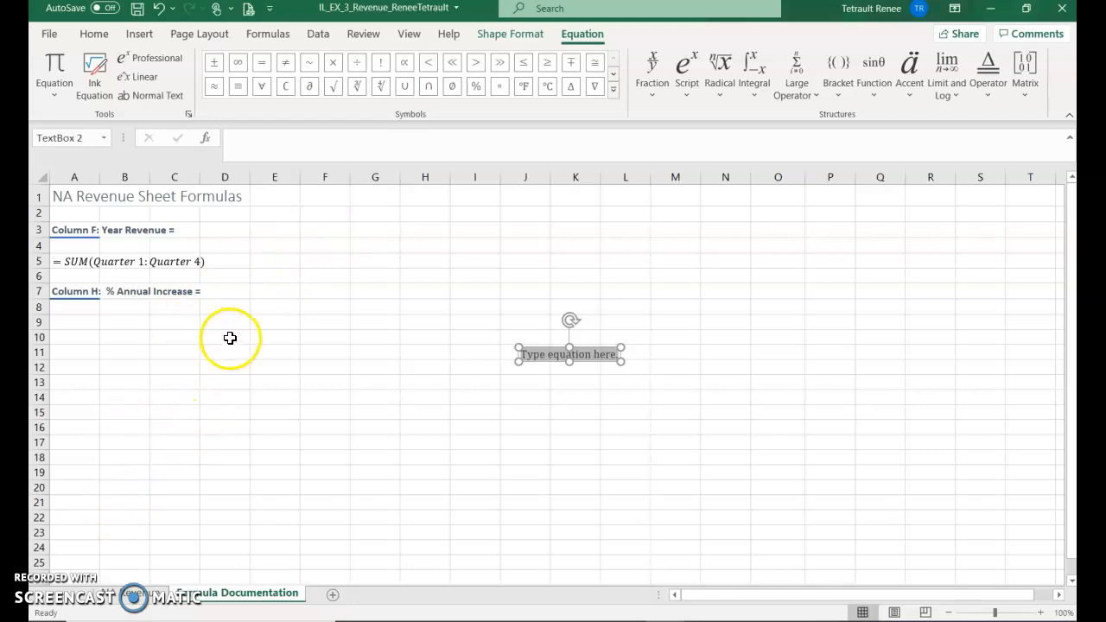
left_click(652, 73)
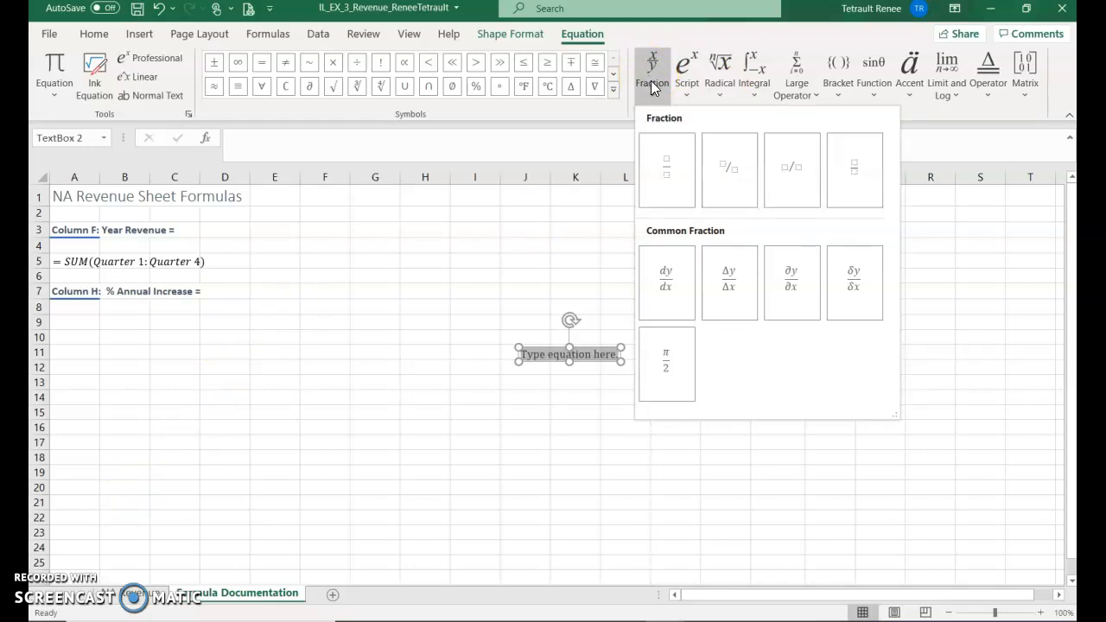
left_click(690, 198)
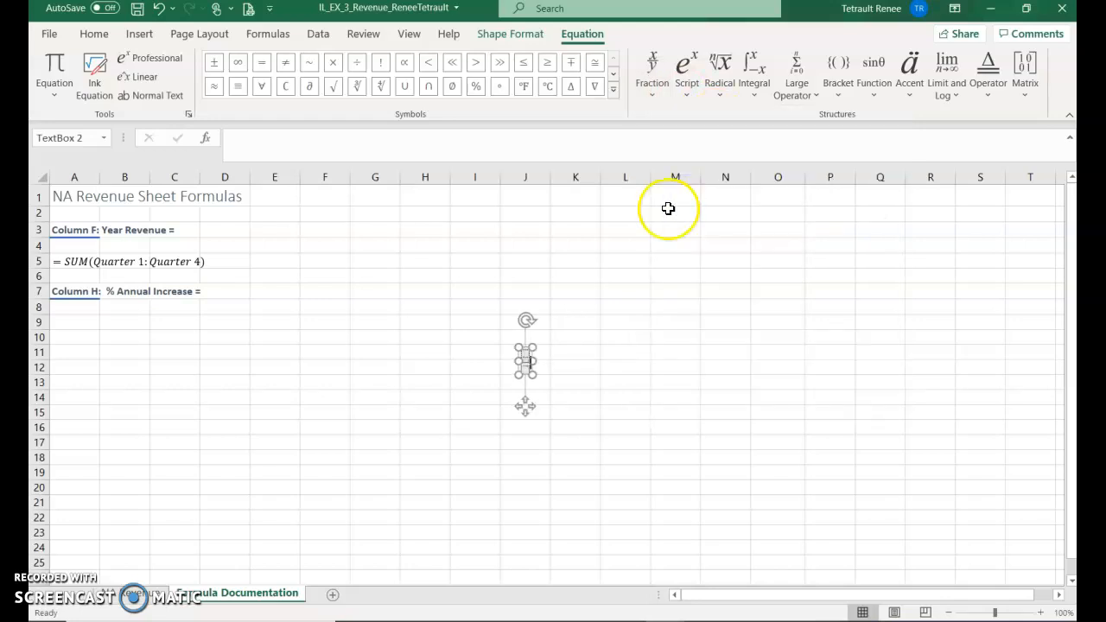
Fill the fraction with (Year Revenue − Previous Year Revenue) over Previous Year Revenue and place the equation beneath the % Annual Increase heading.
left_click(525, 355)
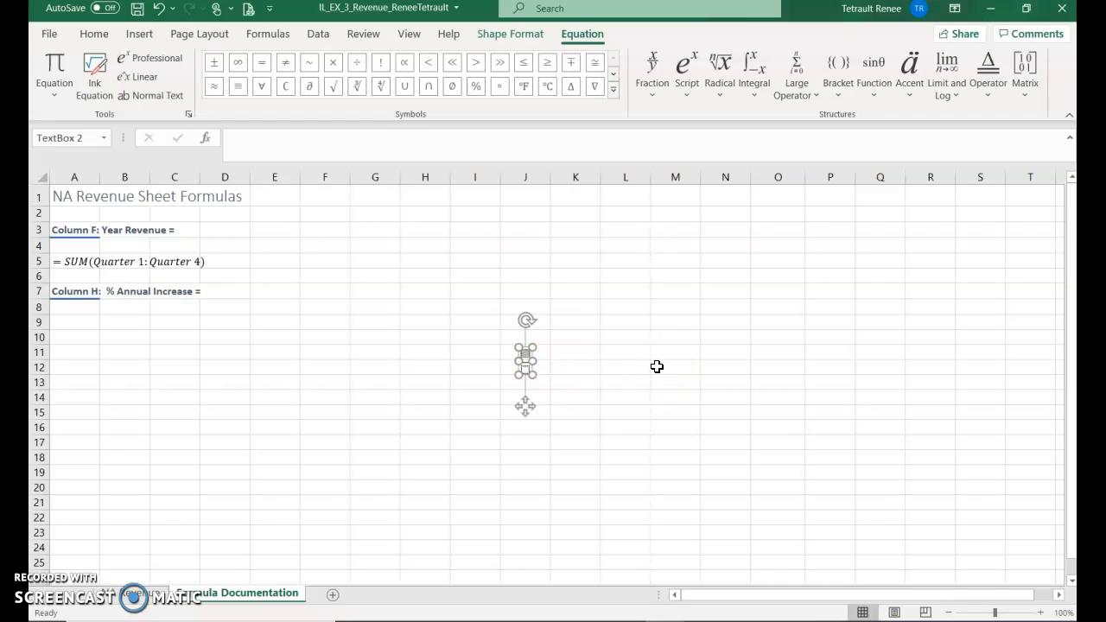
type("Y")
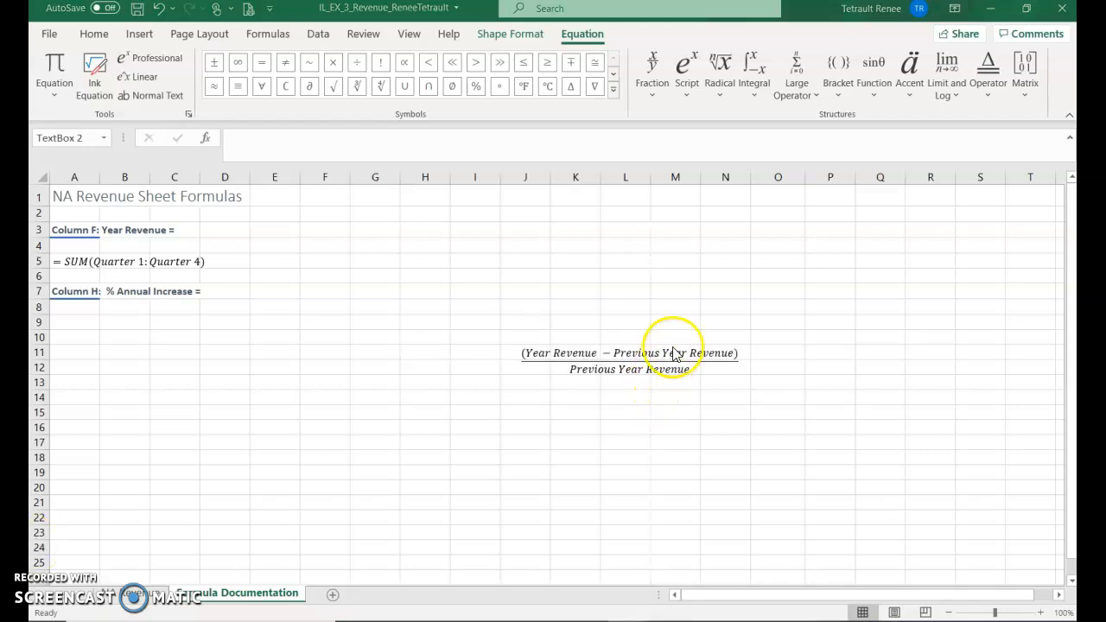
left_click(617, 356)
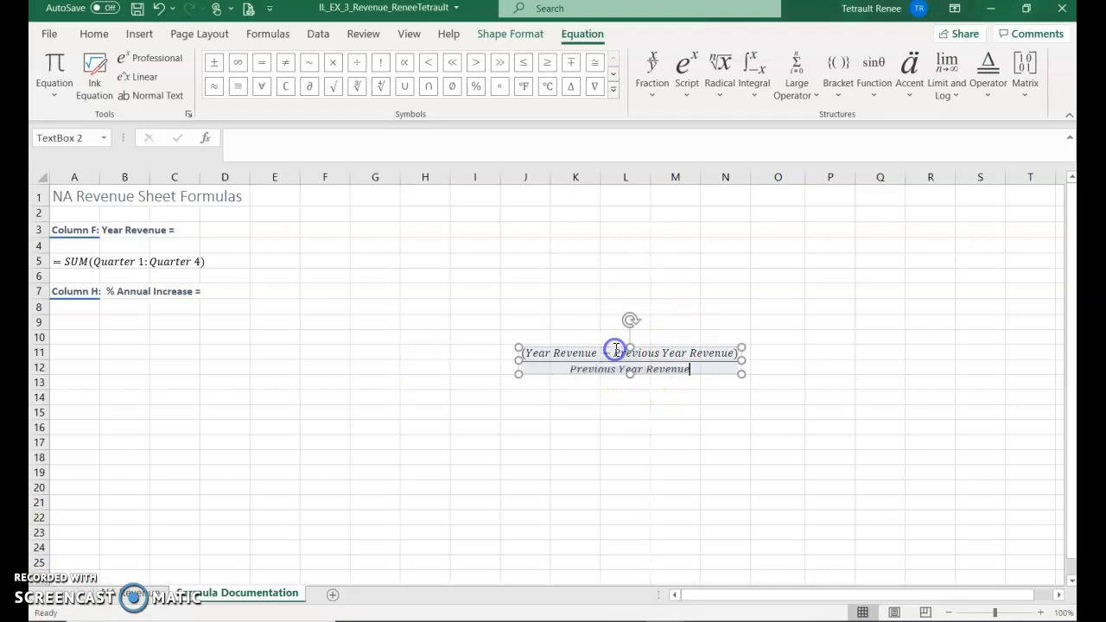
left_click_drag(612, 346, 146, 315)
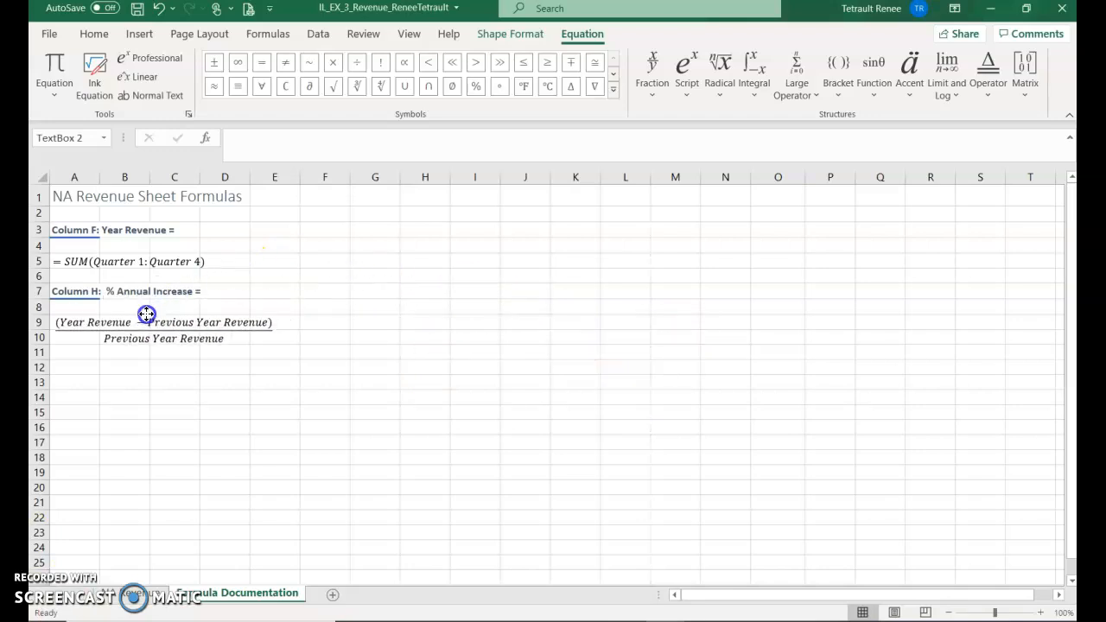
left_click(81, 198)
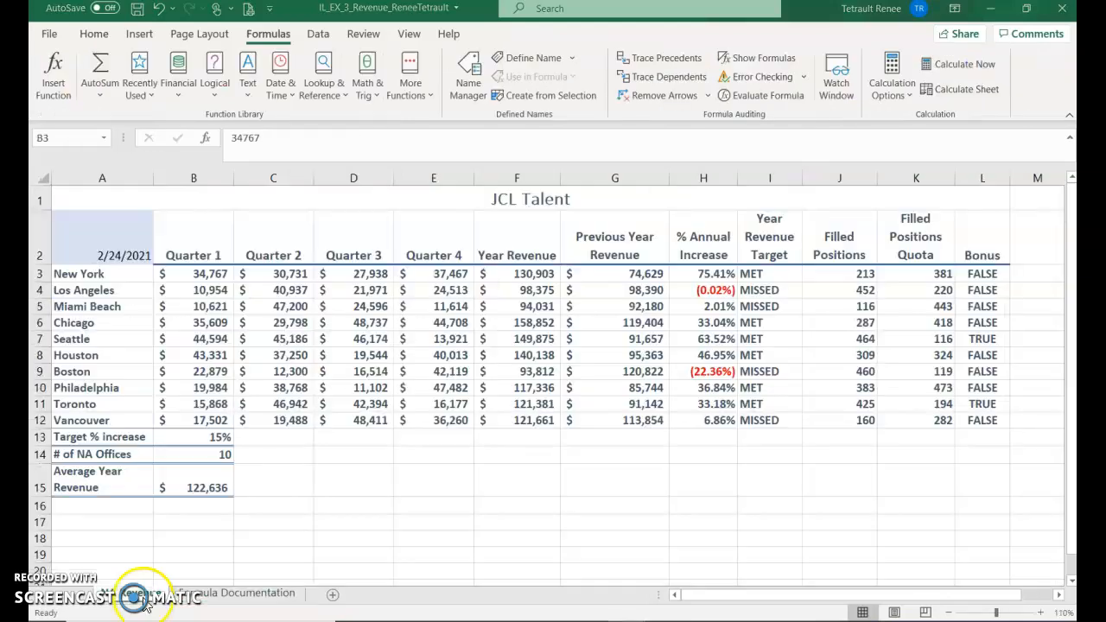
Return to the NA Revenue sheet and set the workbook calculation option to Manual in the Excel formula options.
left_click(52, 34)
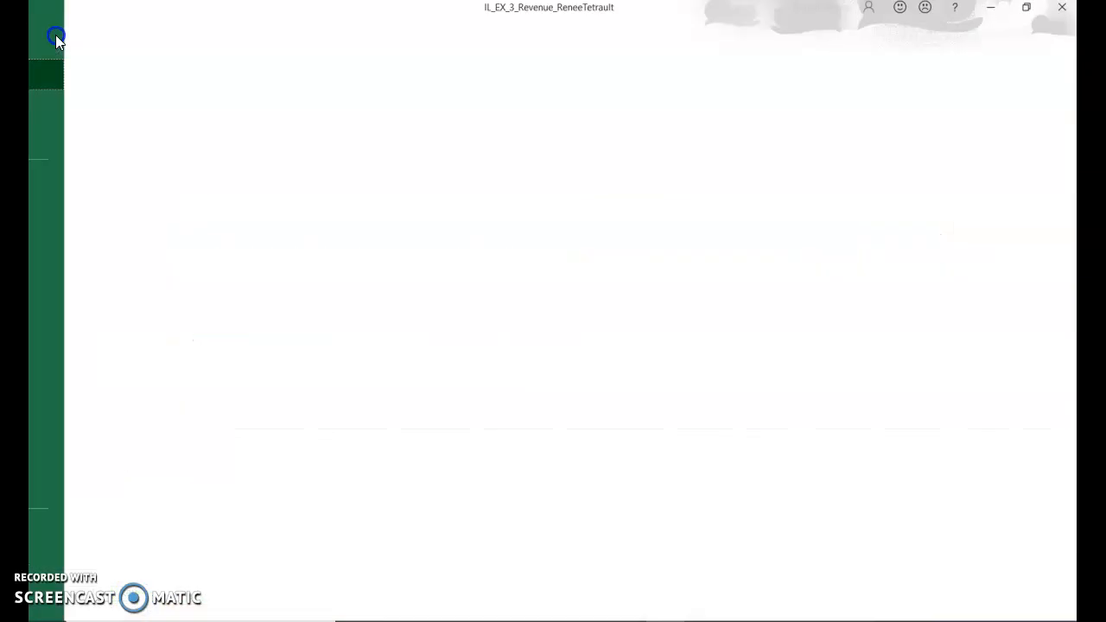
left_click(73, 603)
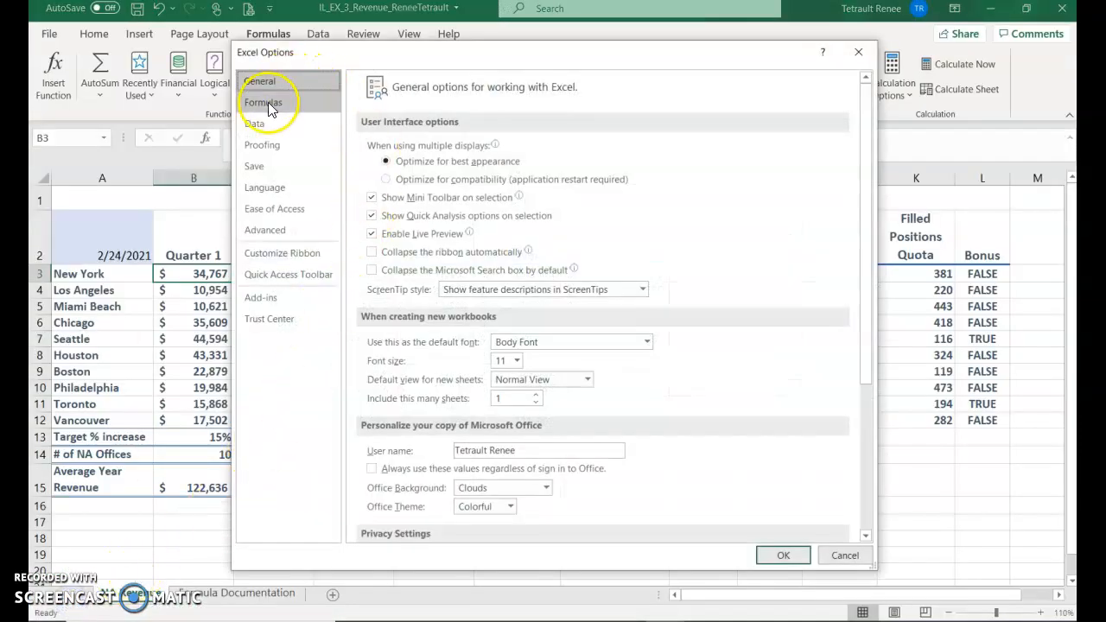
left_click(268, 102)
left_click(386, 199)
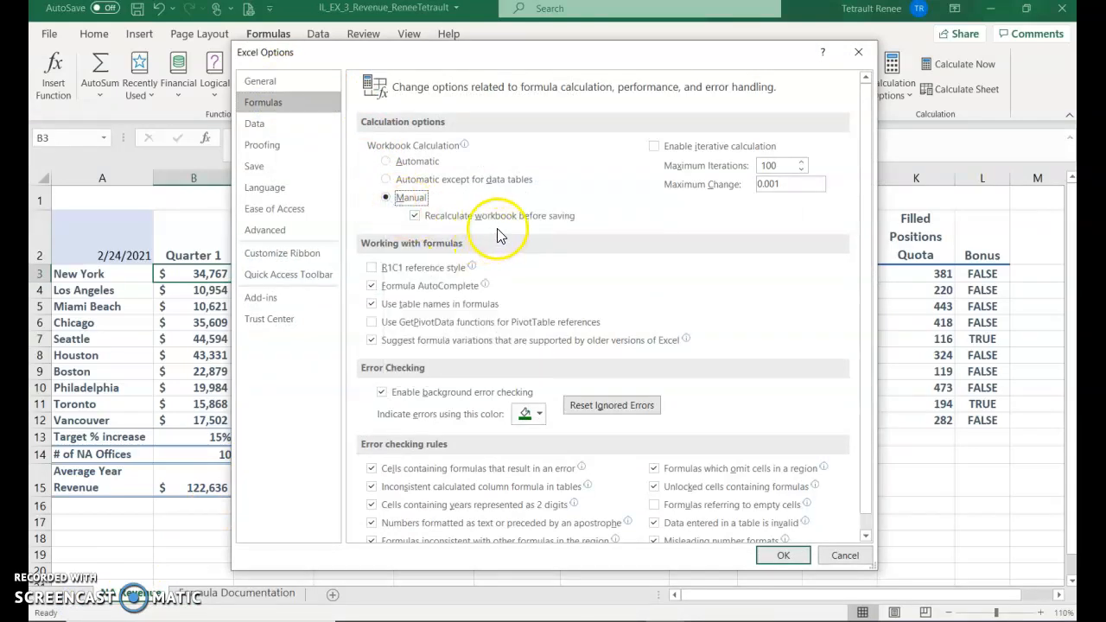